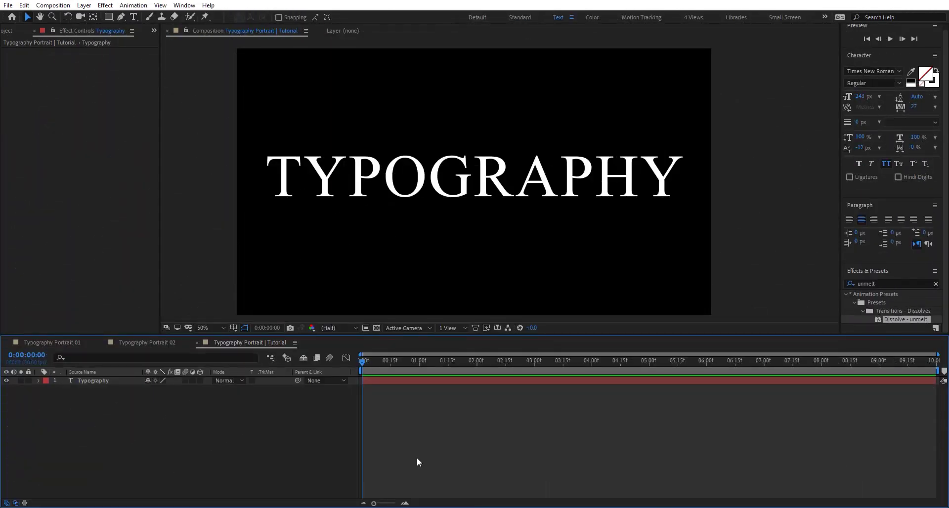
Step: Pre-compose the Typography text layer into a new composition named Text 01
{"action": "left_click", "coordinate": [410, 381]}
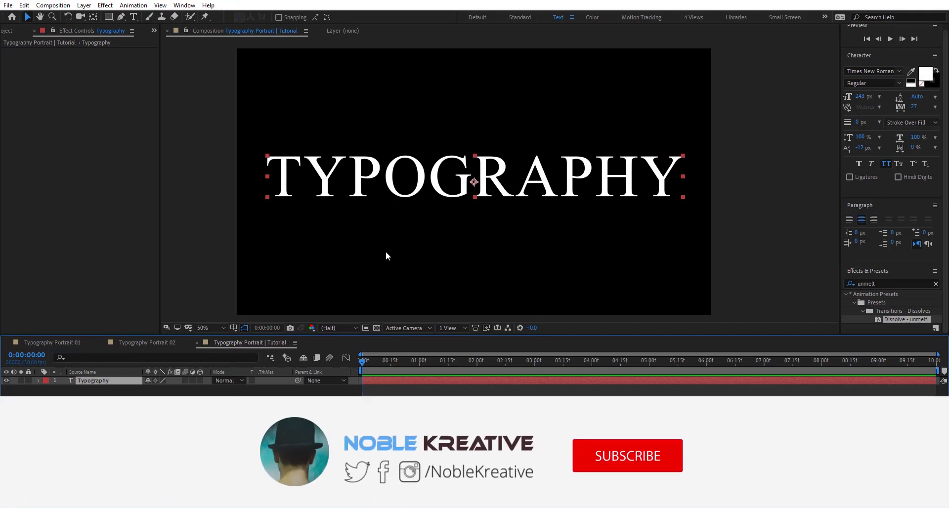
{"action": "key", "text": "ctrl+shift+c"}
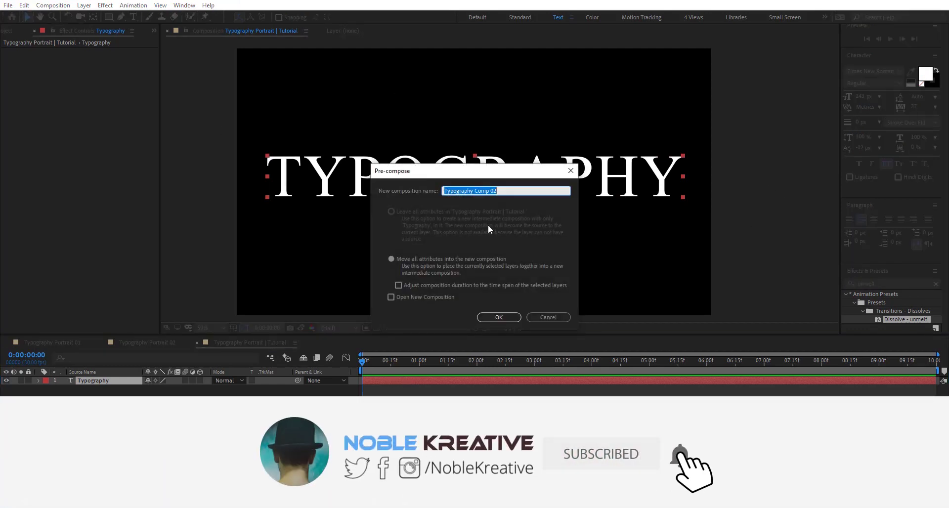
{"action": "type", "text": "Text 01"}
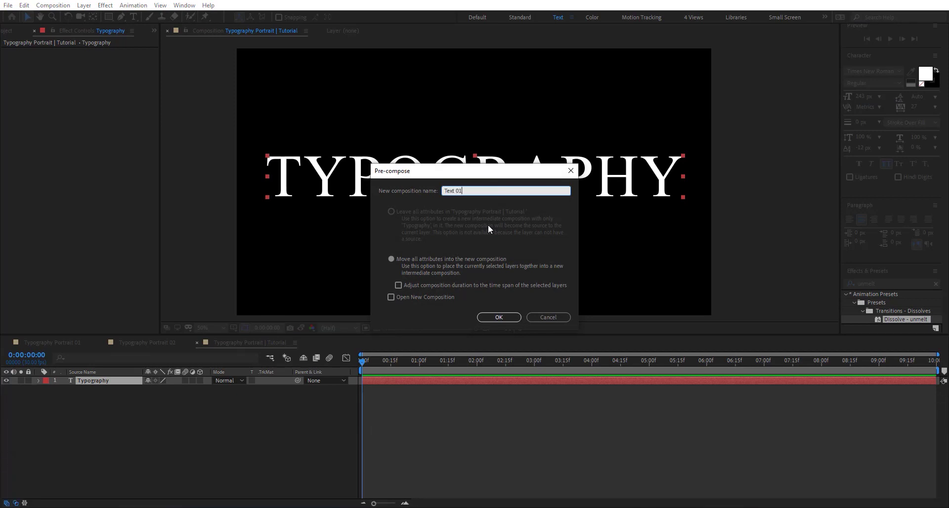
{"action": "key", "text": "Return"}
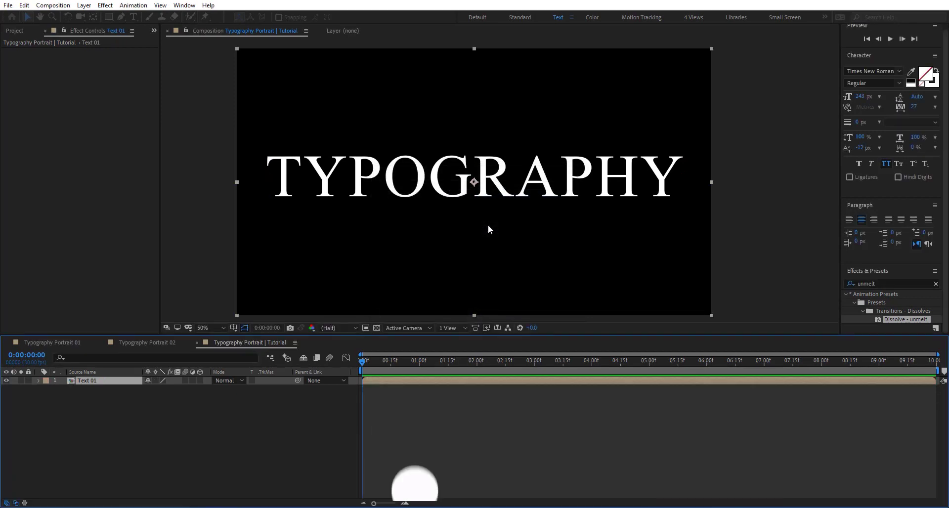
Step: Open the Text 01 composition and crop it to a region of interest drawn closely around the word
{"action": "double_click", "coordinate": [437, 378]}
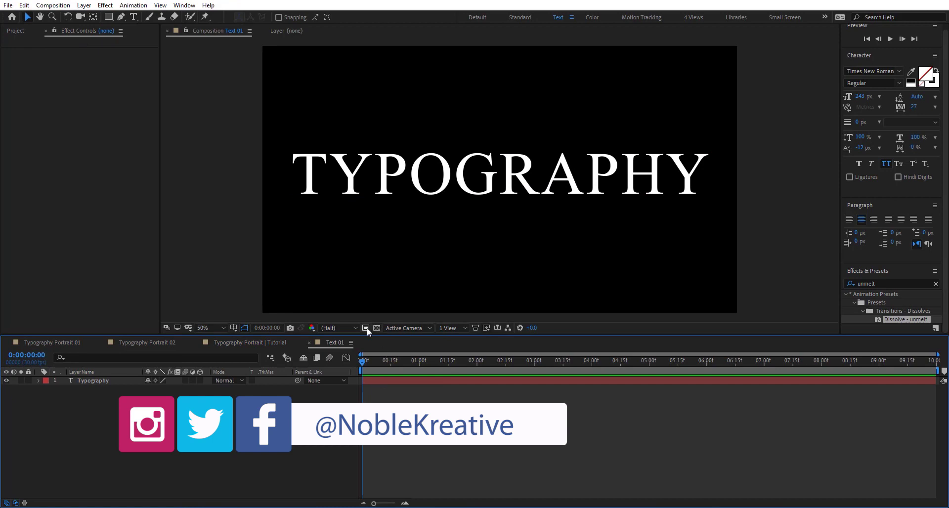
{"action": "left_click", "coordinate": [366, 328]}
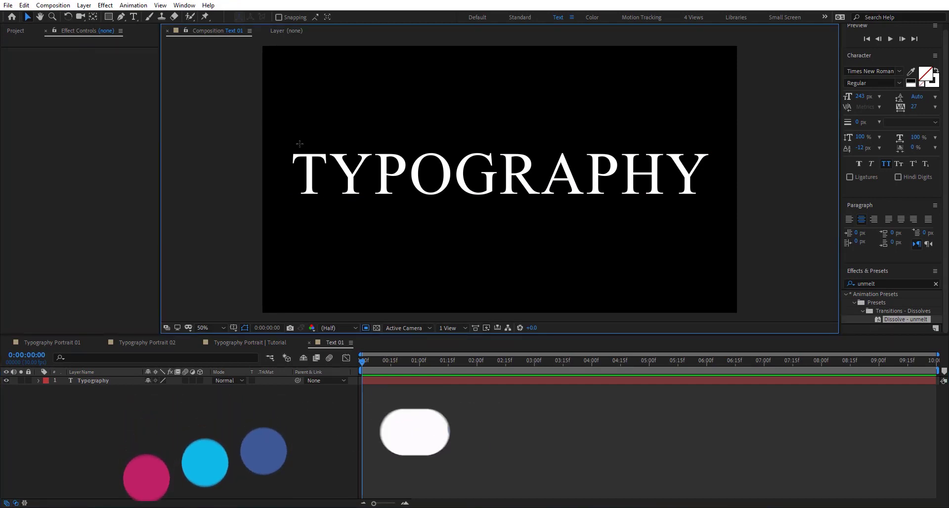
{"action": "left_click_drag", "start_coordinate": [279, 138], "coordinate": [726, 207]}
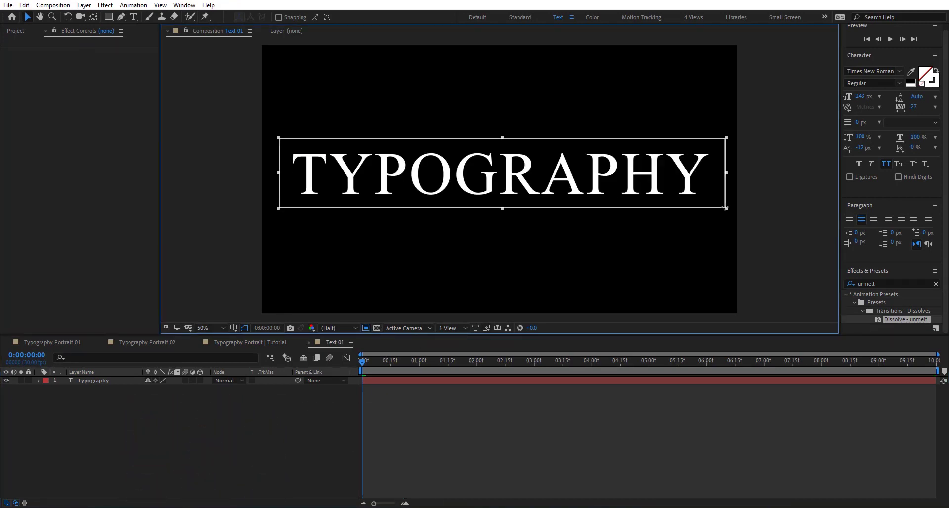
{"action": "left_click", "coordinate": [53, 5]}
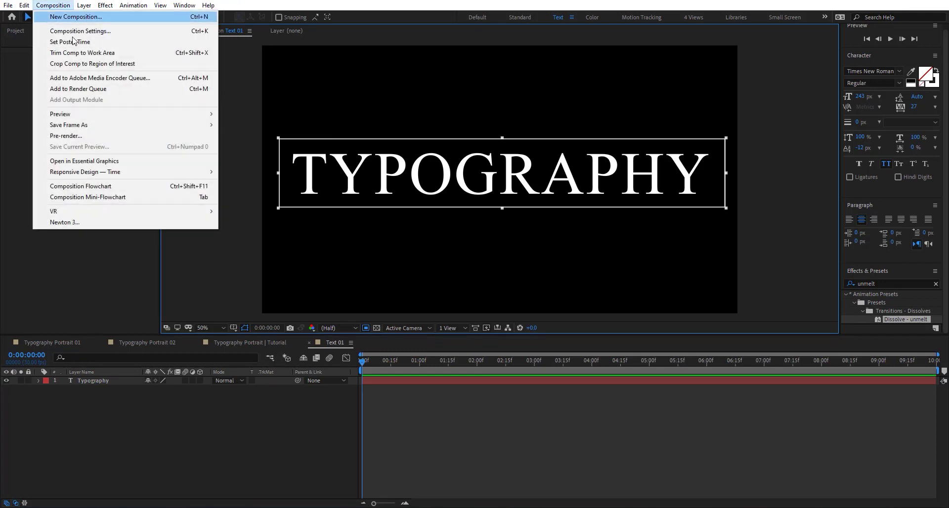
{"action": "left_click", "coordinate": [90, 65]}
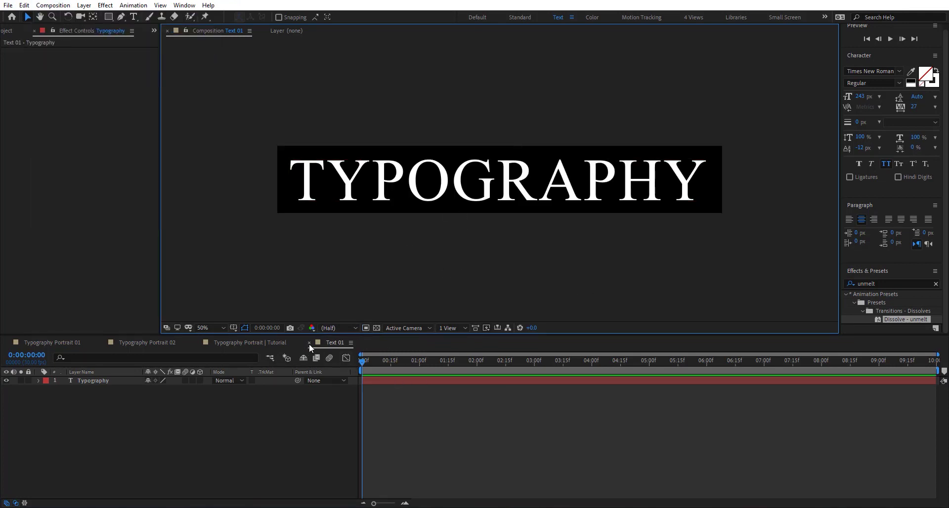
Step: Duplicate the Text 01 composition in the project and place the copy below Text 01 in the Typography Portrait | Tutorial composition
{"action": "right_click", "coordinate": [297, 417]}
{"action": "left_click", "coordinate": [352, 334]}
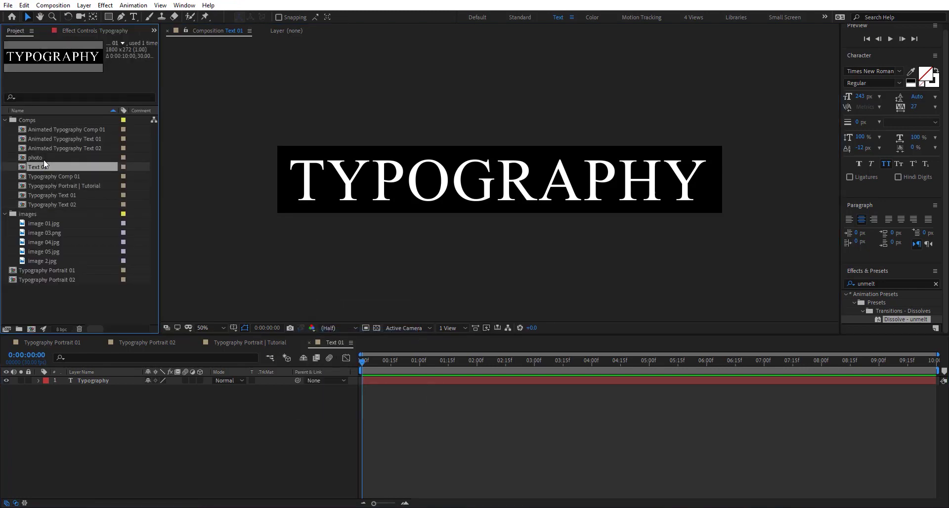
{"action": "key", "text": "ctrl+d"}
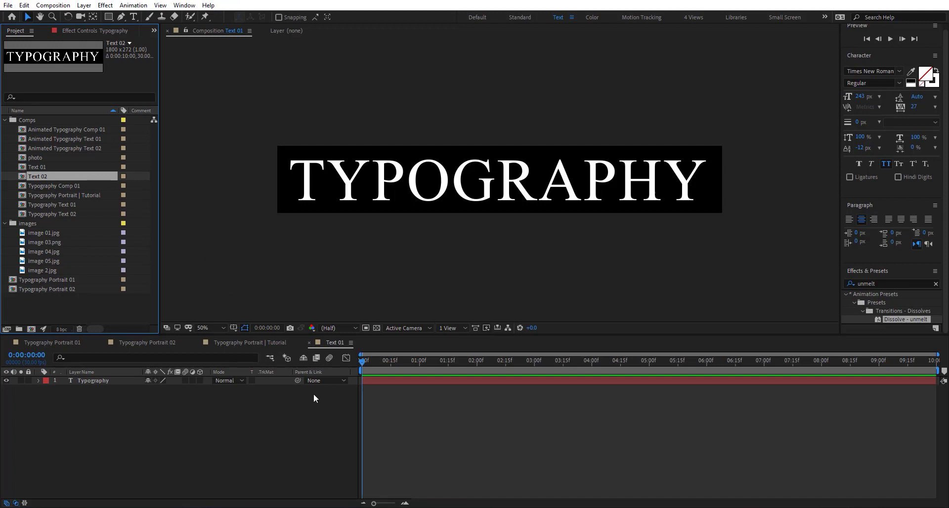
{"action": "left_click", "coordinate": [310, 343]}
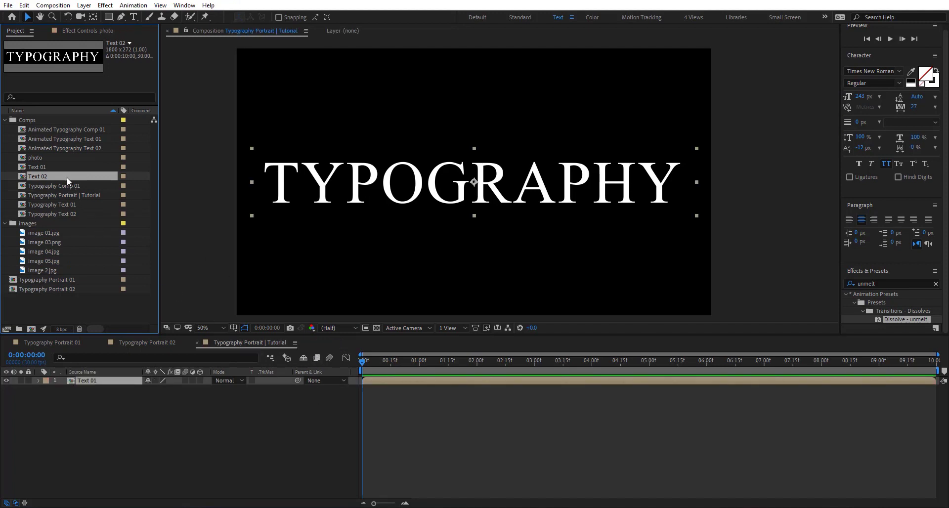
{"action": "left_click_drag", "start_coordinate": [67, 177], "coordinate": [101, 405]}
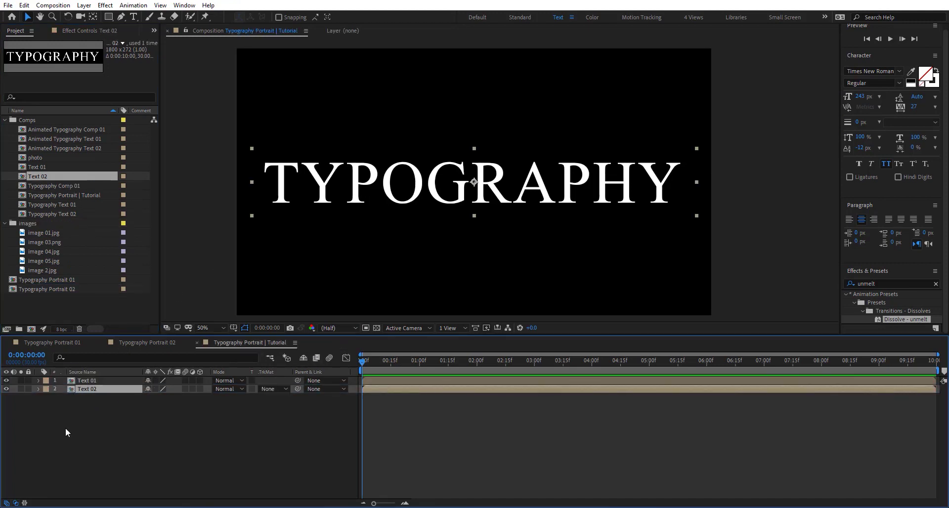
Step: In the Text 02 composition, remove the text's fill and give it a white 2.8 px stroke
{"action": "double_click", "coordinate": [110, 390]}
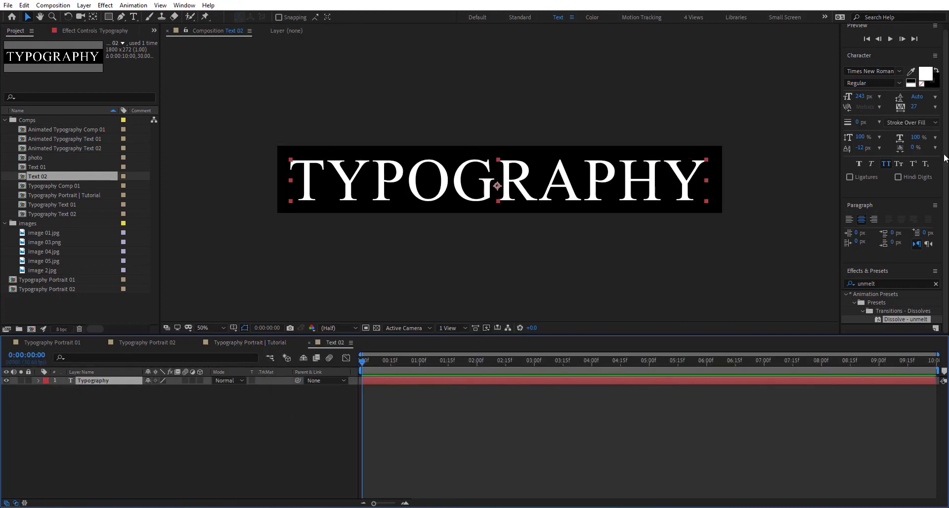
{"action": "left_click", "coordinate": [921, 83]}
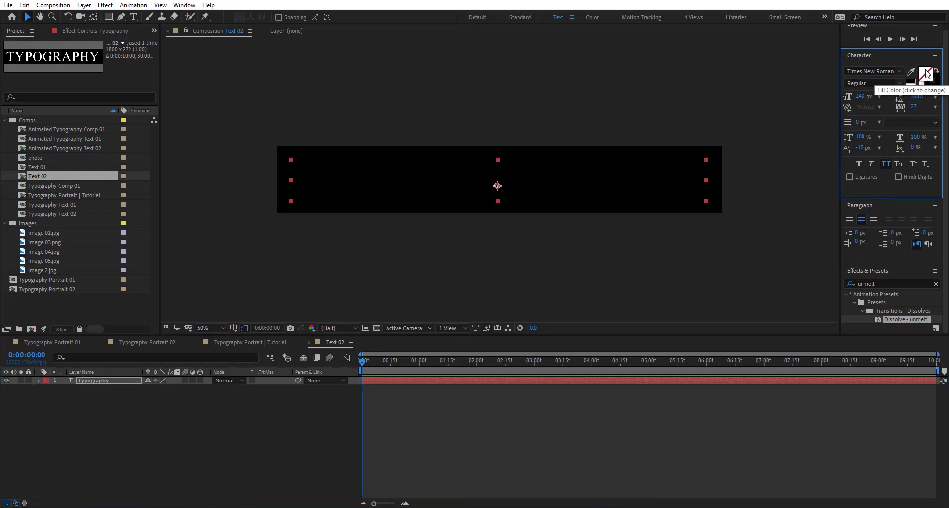
{"action": "left_click", "coordinate": [928, 85]}
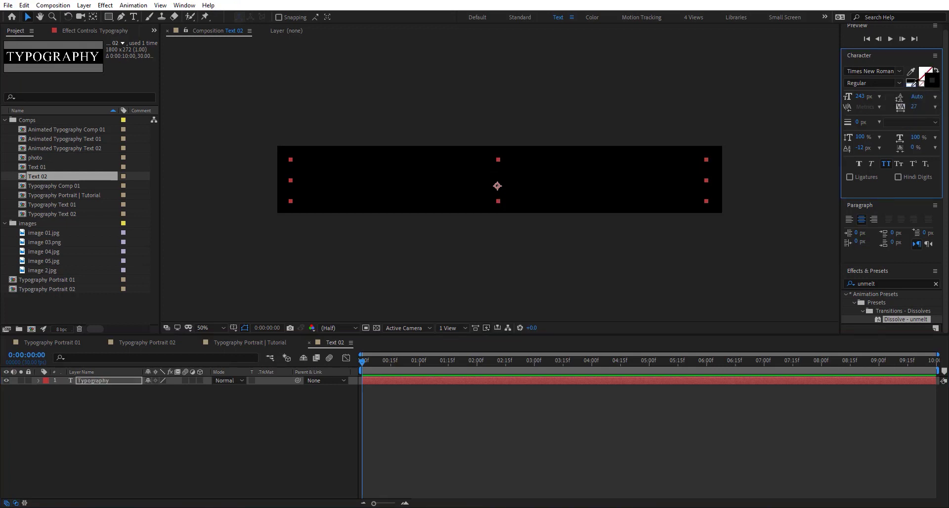
{"action": "left_click_drag", "start_coordinate": [860, 124], "coordinate": [875, 121]}
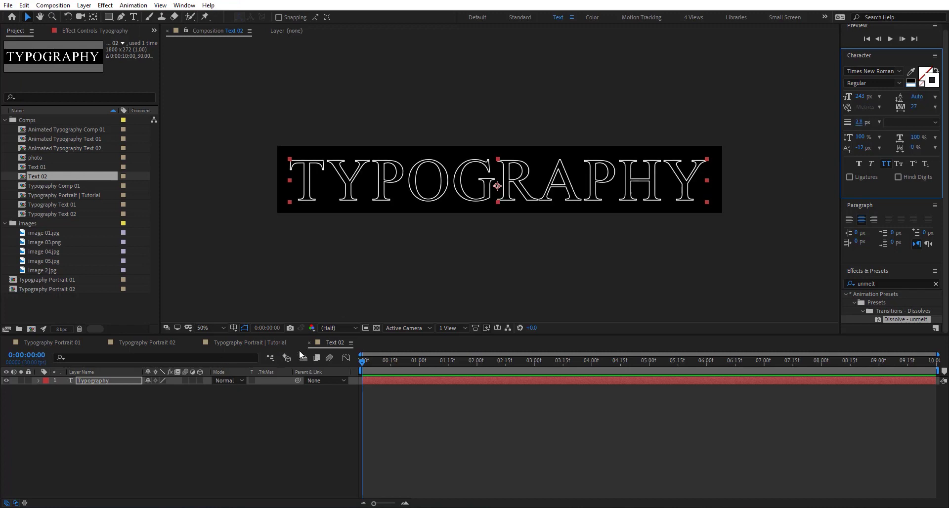
Step: Return to the Typography Portrait | Tutorial composition and move the Text 02 layer straight down, directly beneath the solid word
{"action": "left_click", "coordinate": [310, 343]}
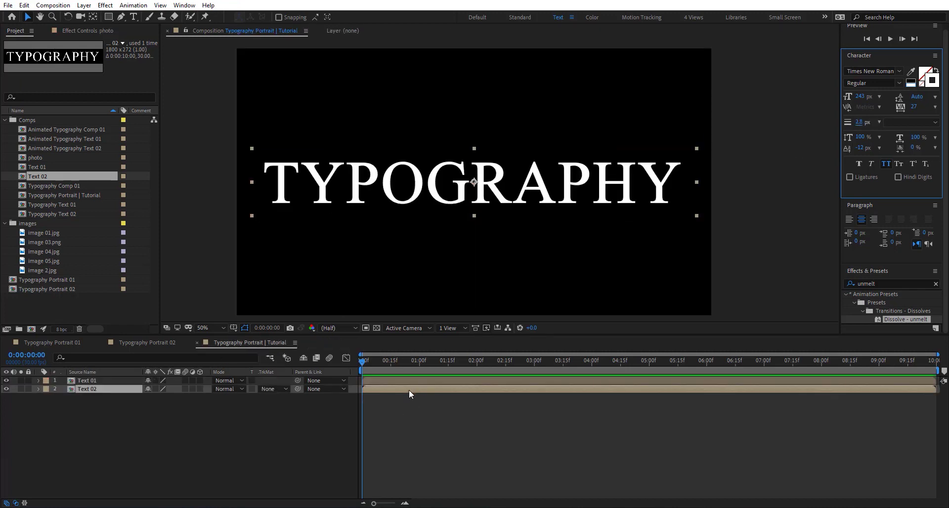
{"action": "left_click", "coordinate": [409, 389]}
{"action": "key", "text": "p"}
{"action": "left_click_drag", "start_coordinate": [496, 190], "coordinate": [494, 241]}
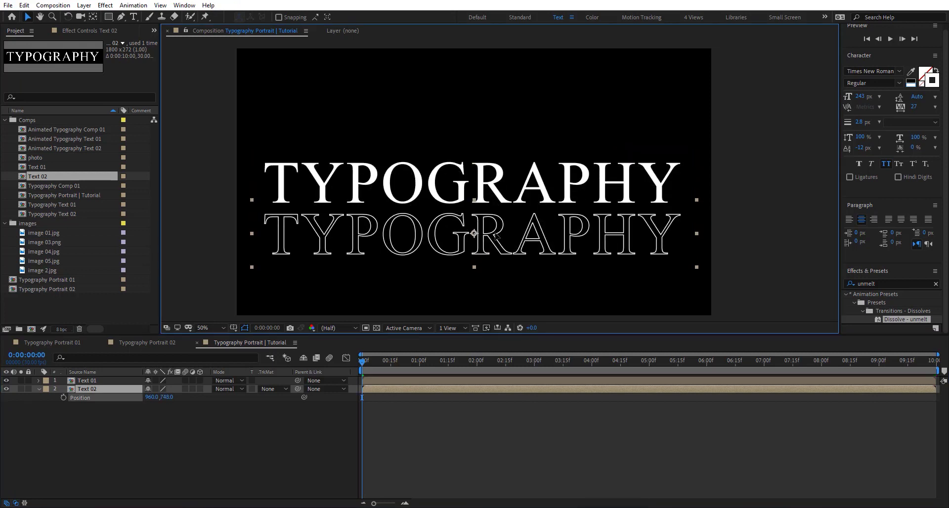
Step: Pre-compose the Text 01 and Text 02 layers together into a composition named typography 01
{"action": "left_click", "coordinate": [118, 382], "text": "shift"}
{"action": "key", "text": "ctrl+shift+c"}
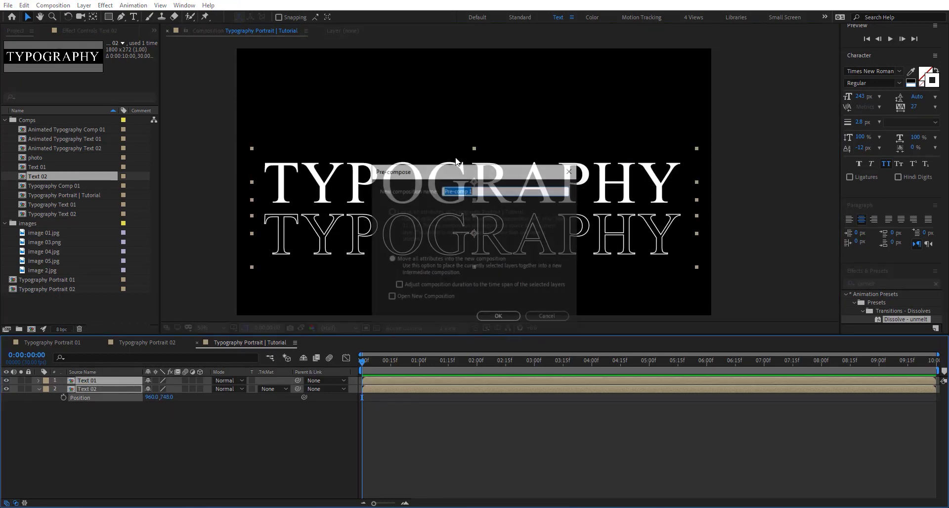
{"action": "type", "text": "typography 01"}
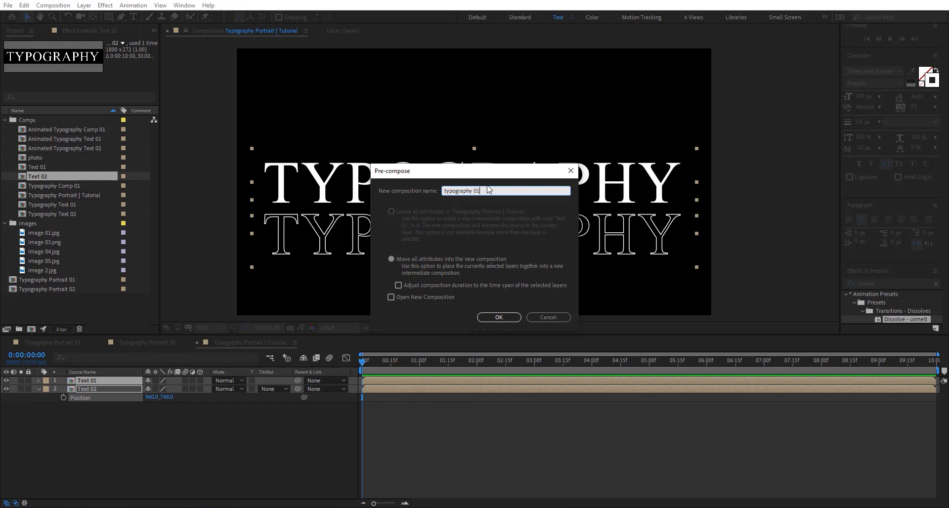
{"action": "key", "text": "Return"}
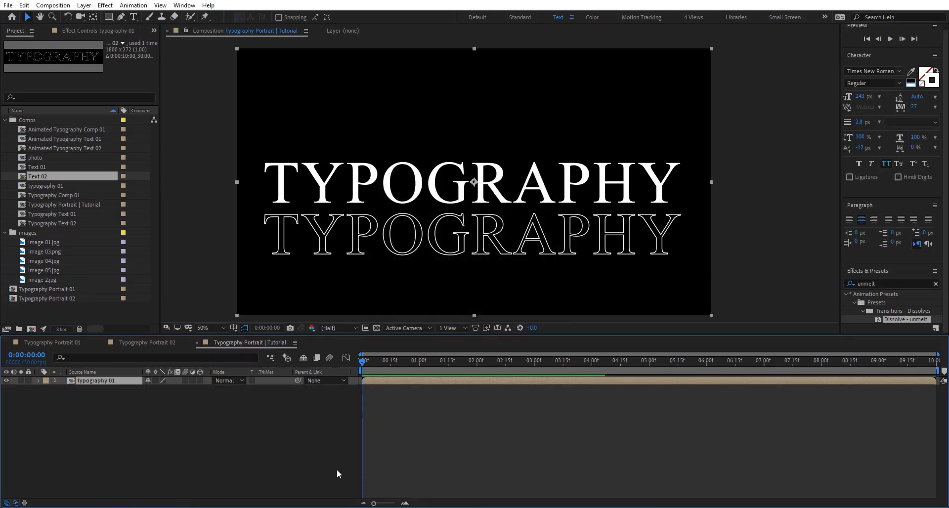
Step: Crop the typography 01 composition to a region of interest around both words and return to the Typography Portrait | Tutorial composition
{"action": "double_click", "coordinate": [122, 381]}
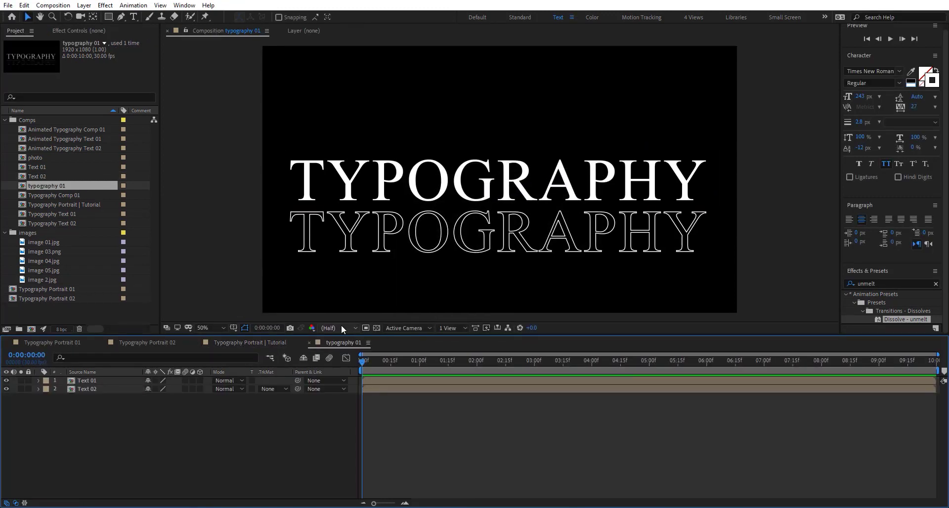
{"action": "left_click", "coordinate": [365, 327]}
{"action": "left_click_drag", "start_coordinate": [278, 144], "coordinate": [718, 266]}
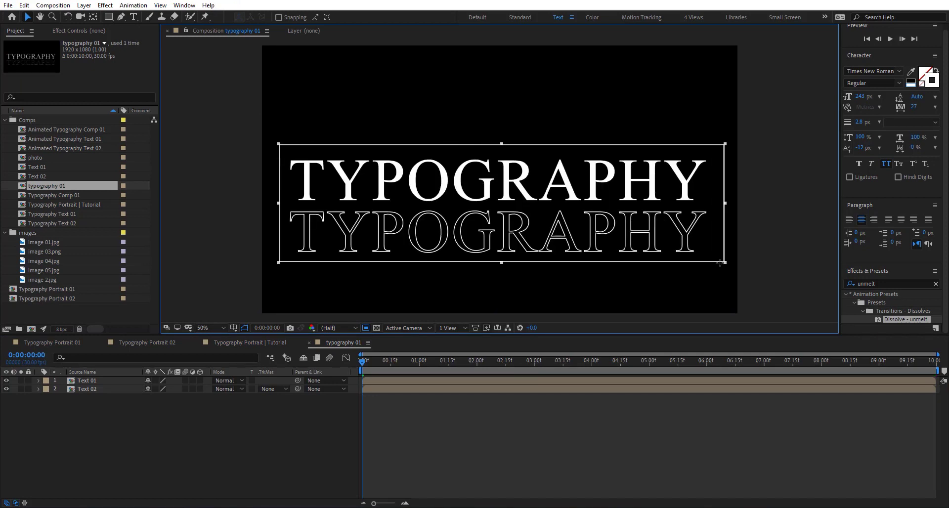
{"action": "left_click", "coordinate": [44, 6]}
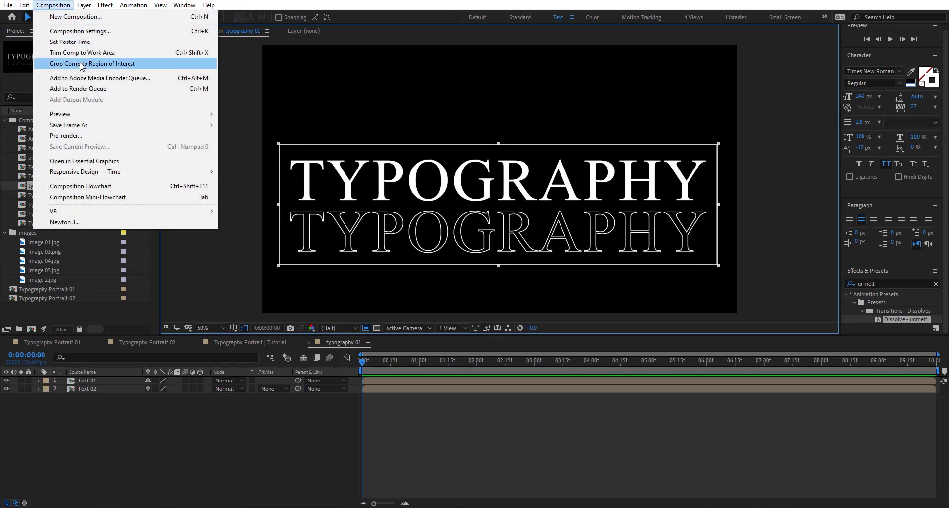
{"action": "left_click", "coordinate": [74, 63]}
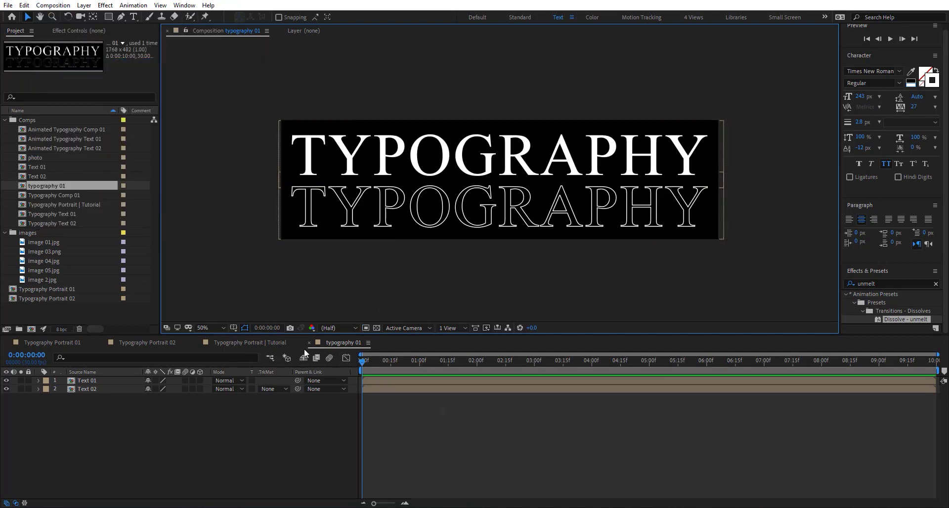
{"action": "left_click", "coordinate": [309, 343]}
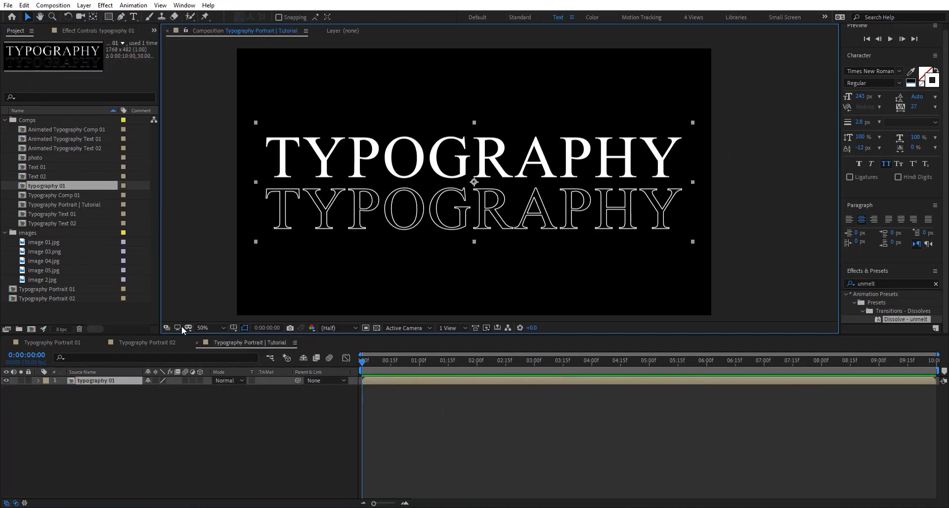
Step: Add image 04.jpg below the typography 01 layer and scale it to about 176.3% to fill the composition's height
{"action": "left_click", "coordinate": [49, 242]}
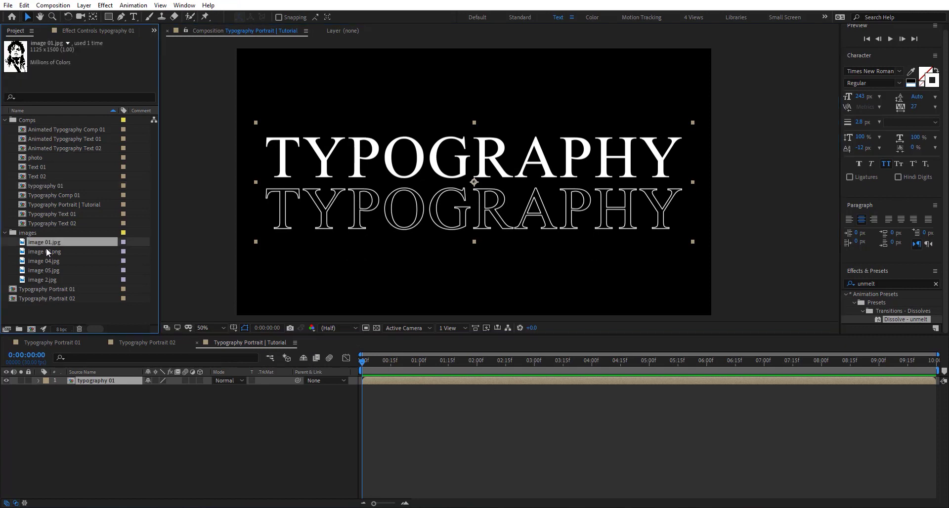
{"action": "left_click", "coordinate": [47, 250]}
{"action": "left_click", "coordinate": [49, 261]}
{"action": "left_click", "coordinate": [52, 270]}
{"action": "left_click", "coordinate": [53, 263]}
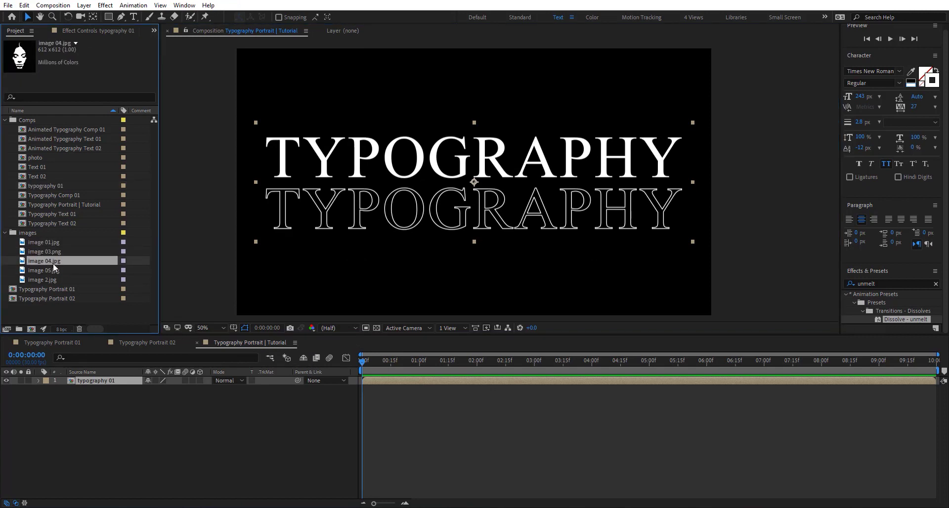
{"action": "left_click_drag", "start_coordinate": [53, 261], "coordinate": [565, 404]}
{"action": "key", "text": "s"}
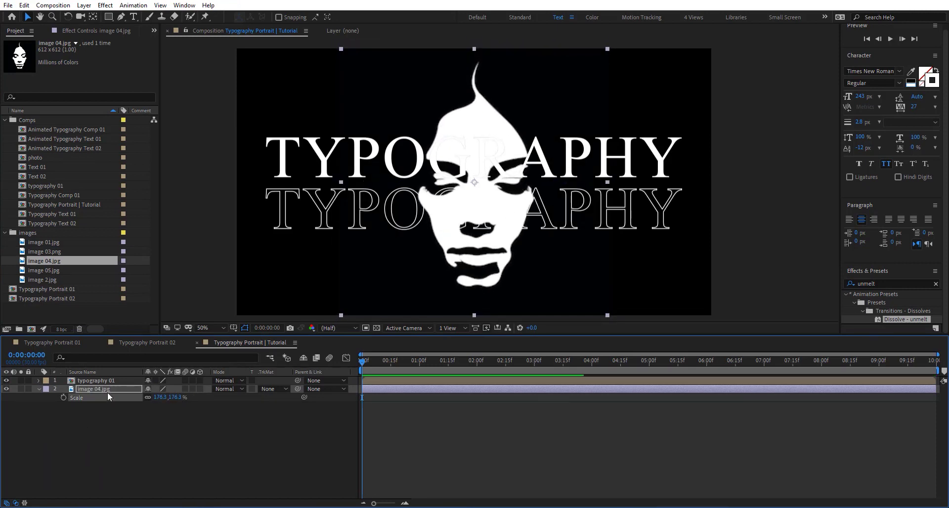
Step: Pre-compose the image 04.jpg layer into a composition named photo, moving all attributes into it
{"action": "left_click", "coordinate": [108, 389]}
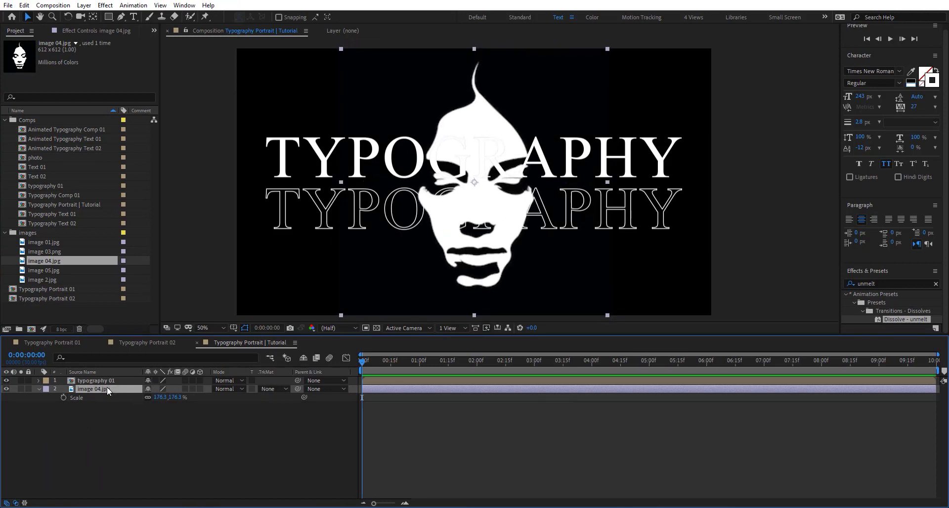
{"action": "key", "text": "ctrl+shift+c"}
{"action": "type", "text": "photo"}
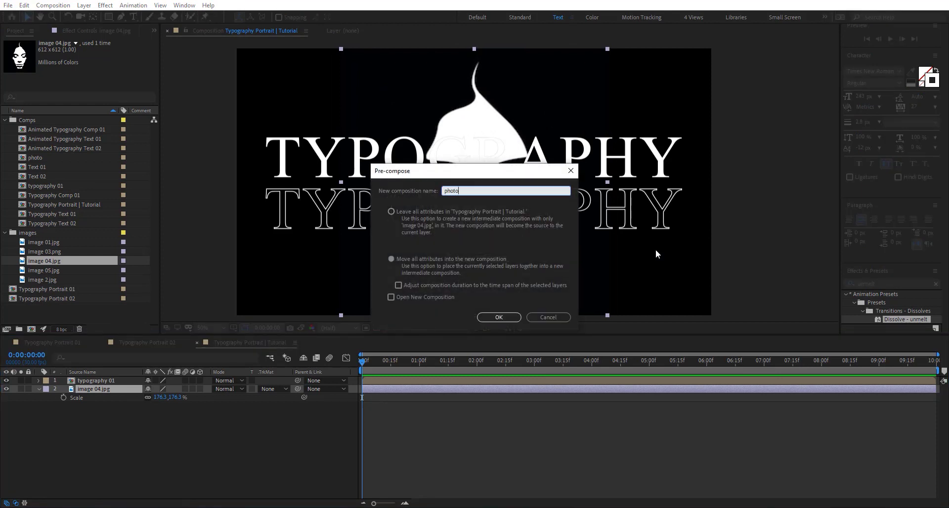
{"action": "key", "text": "Return"}
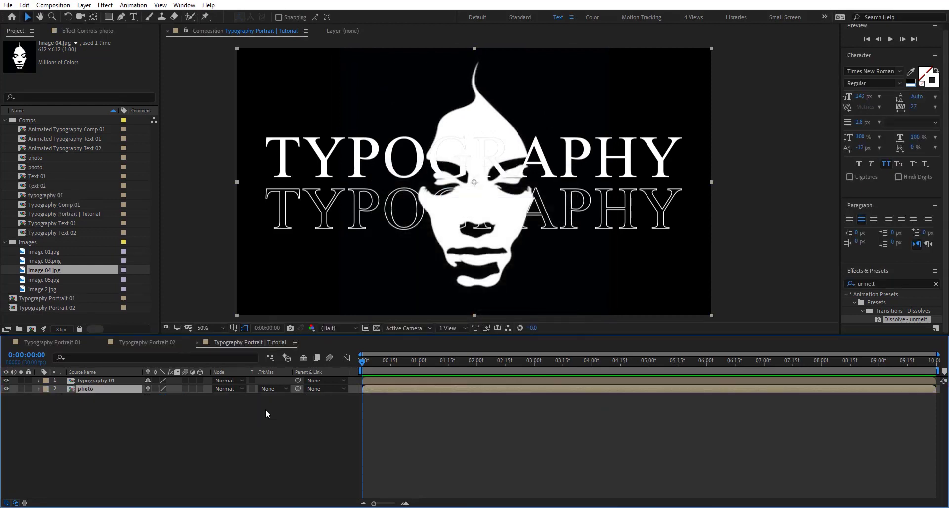
Step: Set the photo layer's track matte to Luma, using the typography 01 layer above as the matte
{"action": "left_click", "coordinate": [274, 389]}
{"action": "left_click", "coordinate": [348, 439]}
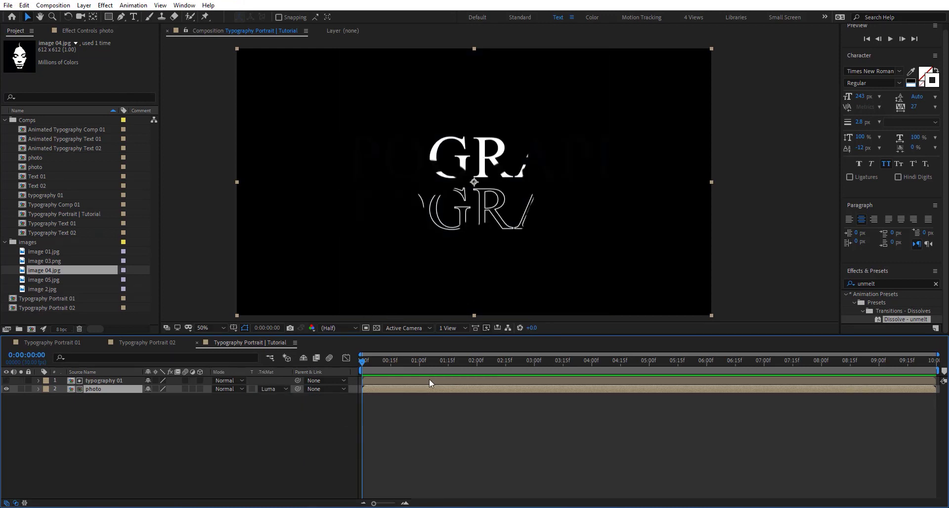
{"action": "left_click", "coordinate": [102, 381]}
{"action": "left_click_drag", "start_coordinate": [646, 147], "coordinate": [636, 192]}
{"action": "key", "text": "space"}
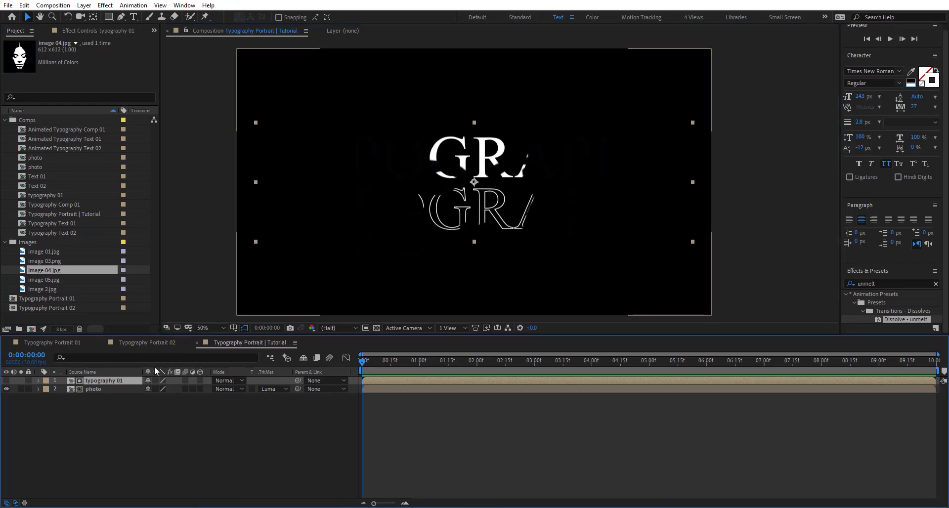
Step: Apply the CC RepeTile effect to the typography 01 layer
{"action": "key", "text": "ctrl+space"}
{"action": "type", "text": "cc"}
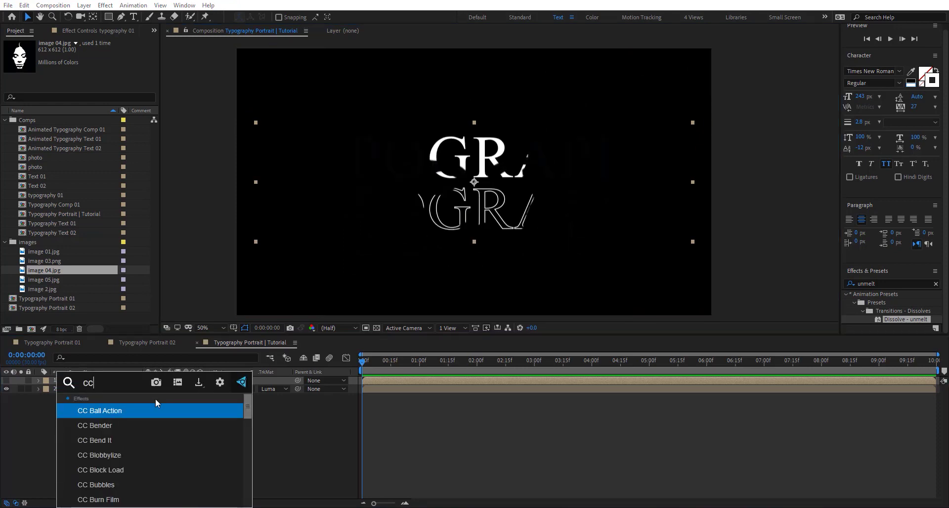
{"action": "key", "text": "Down"}
{"action": "key", "text": "Down"}
{"action": "type", "text": "c"}
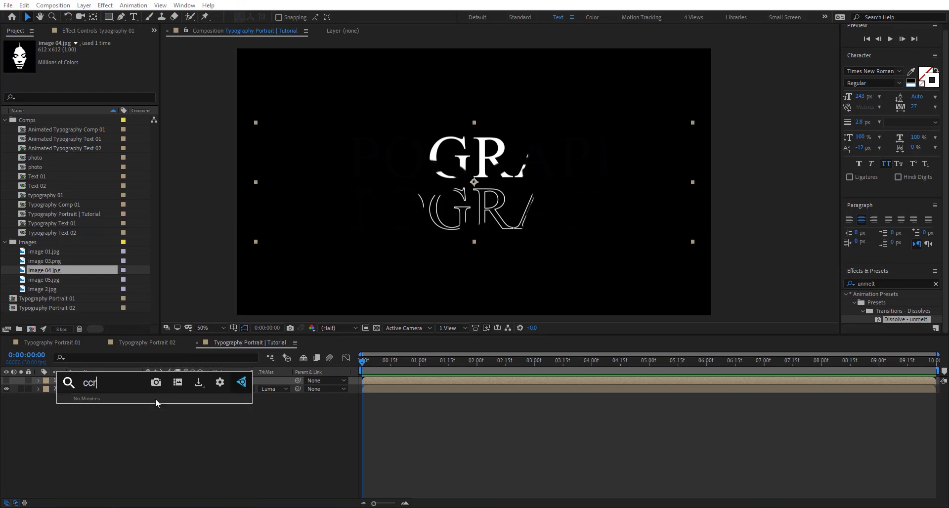
{"action": "key", "text": "BackSpace"}
{"action": "type", "text": "r"}
{"action": "key", "text": "Down"}
{"action": "key", "text": "Down"}
{"action": "key", "text": "Down"}
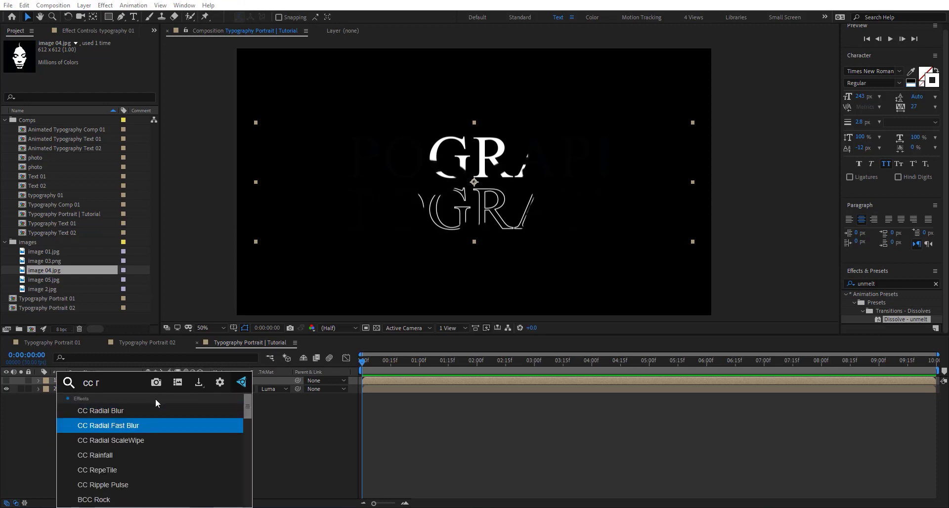
{"action": "key", "text": "Return"}
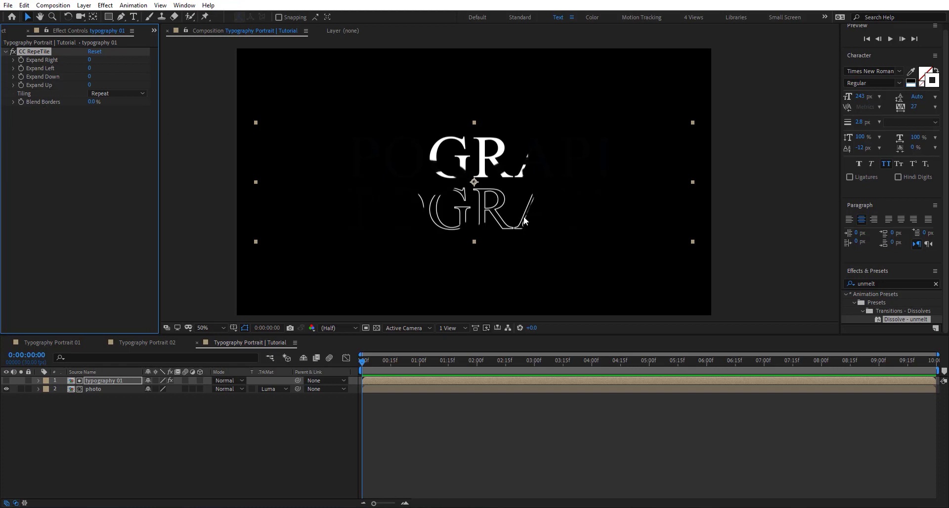
Step: Move the typography 01 layer down over the lower face and expand its CC RepeTile tiling upward to repeat both words above
{"action": "left_click_drag", "start_coordinate": [594, 174], "coordinate": [589, 234]}
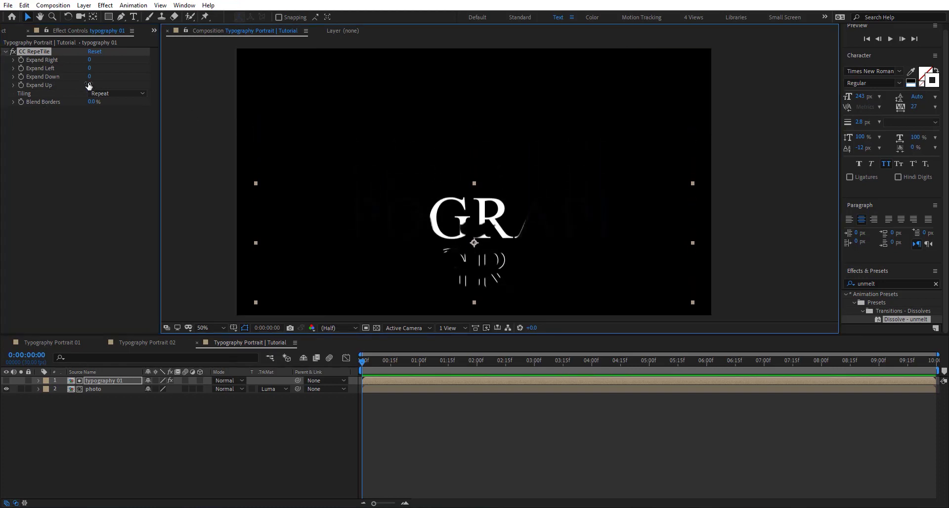
{"action": "left_click_drag", "start_coordinate": [88, 86], "coordinate": [273, 91]}
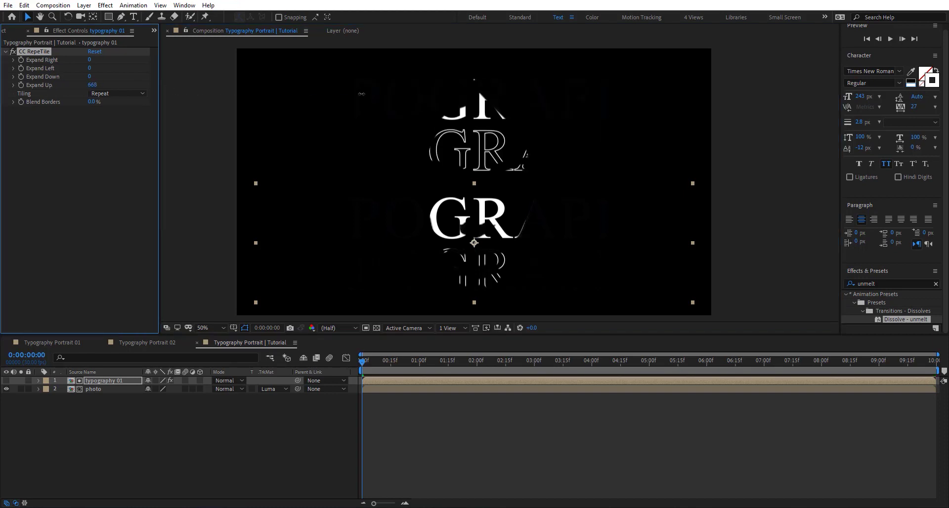
{"action": "left_click_drag", "start_coordinate": [361, 94], "coordinate": [240, 89]}
{"action": "left_click_drag", "start_coordinate": [167, 90], "coordinate": [237, 92]}
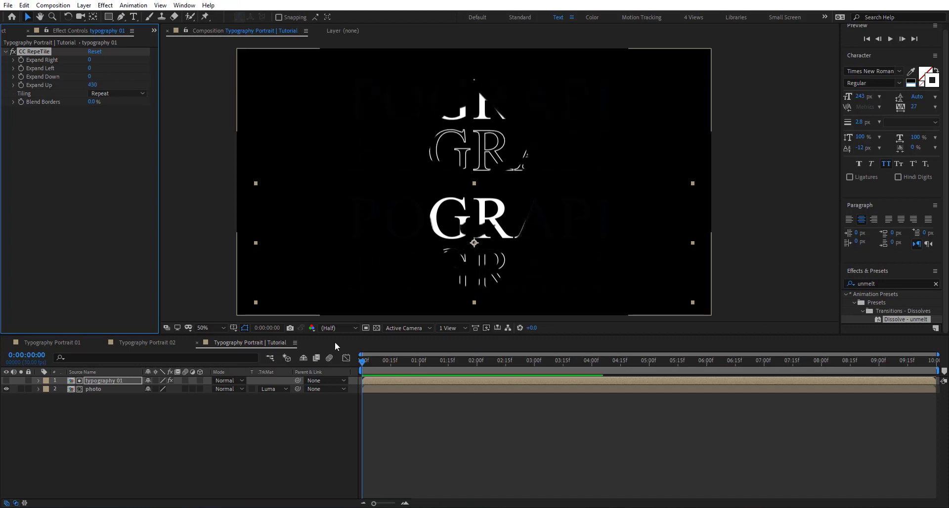
Step: Scale the typography 01 layer to 10%
{"action": "left_click", "coordinate": [119, 380]}
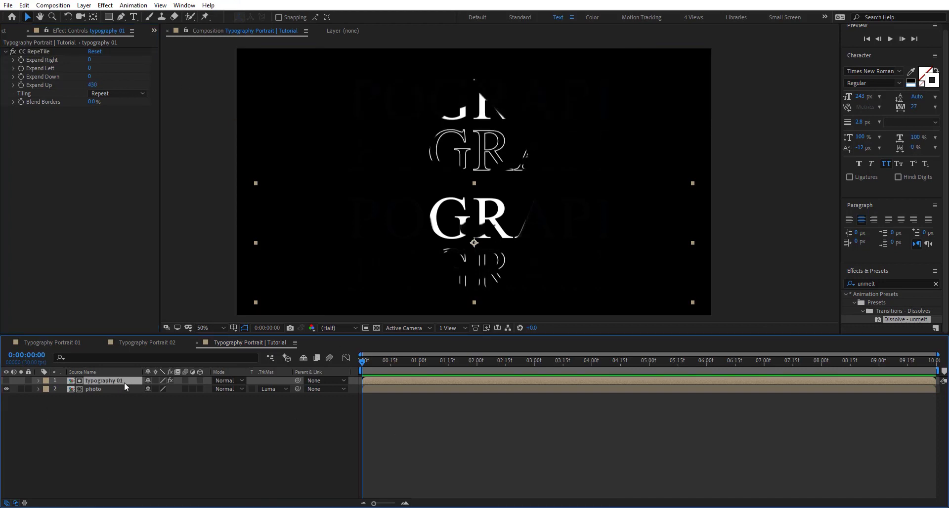
{"action": "key", "text": "s"}
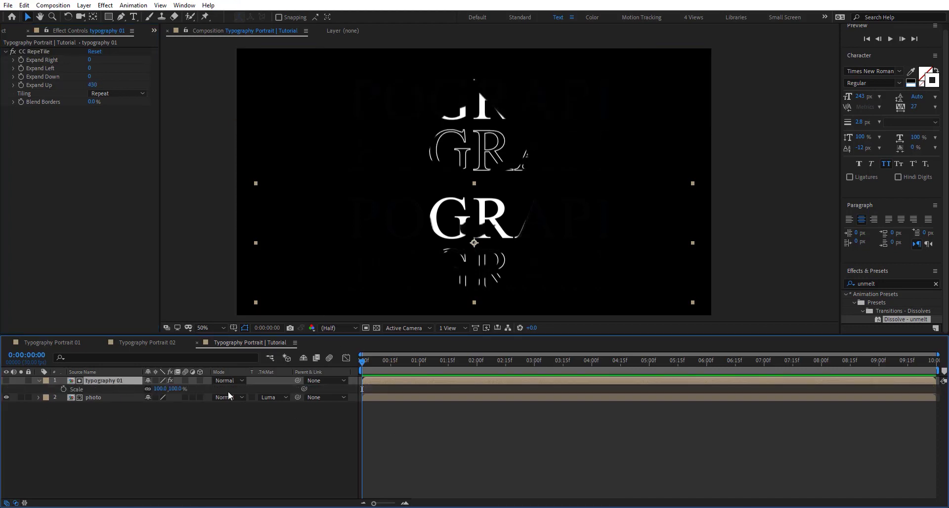
{"action": "left_click", "coordinate": [177, 389]}
{"action": "left_click", "coordinate": [177, 389]}
{"action": "key", "text": "Return"}
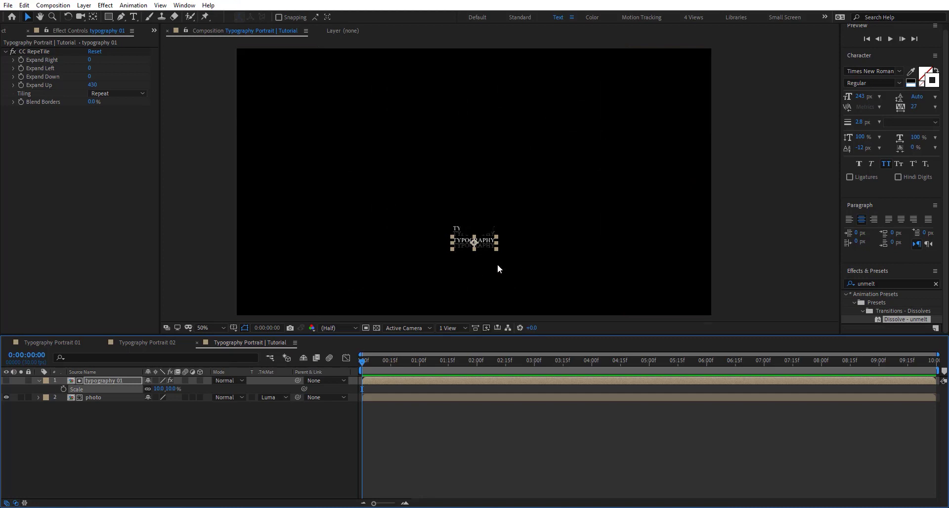
Step: Expand the CC RepeTile tiling to 9520 up, 2800 down, 3620 left and 3810 right so the text covers the whole face
{"action": "left_click_drag", "start_coordinate": [96, 87], "coordinate": [588, 133]}
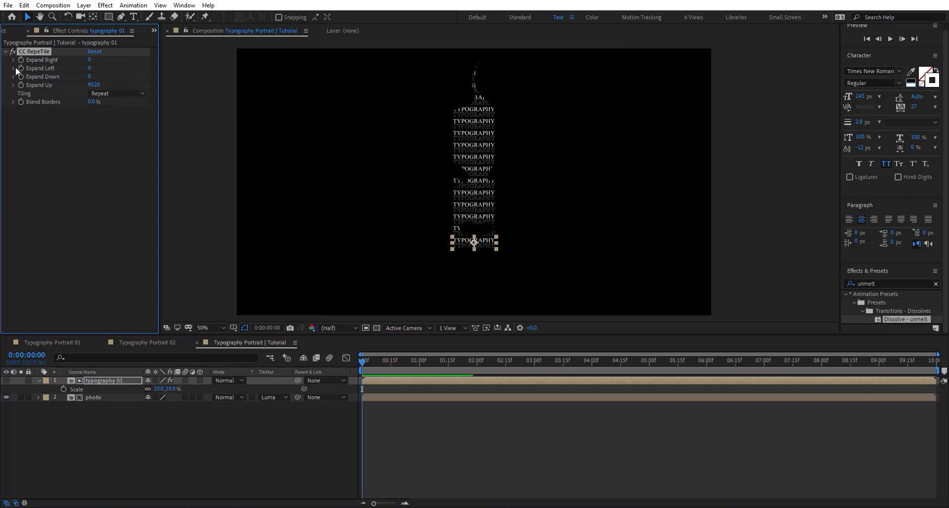
{"action": "left_click_drag", "start_coordinate": [90, 78], "coordinate": [186, 79]}
{"action": "left_click_drag", "start_coordinate": [90, 68], "coordinate": [273, 73]}
{"action": "left_click_drag", "start_coordinate": [89, 60], "coordinate": [313, 94]}
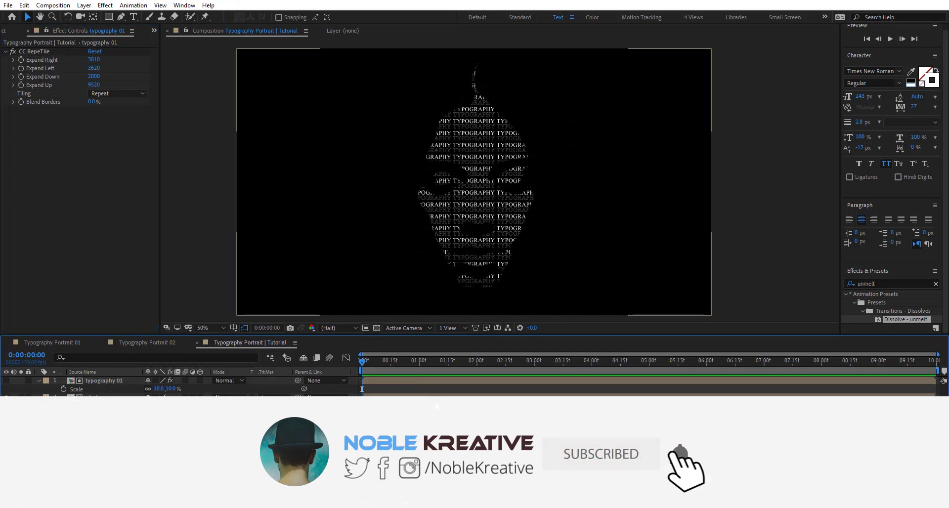
{"action": "left_click", "coordinate": [352, 366]}
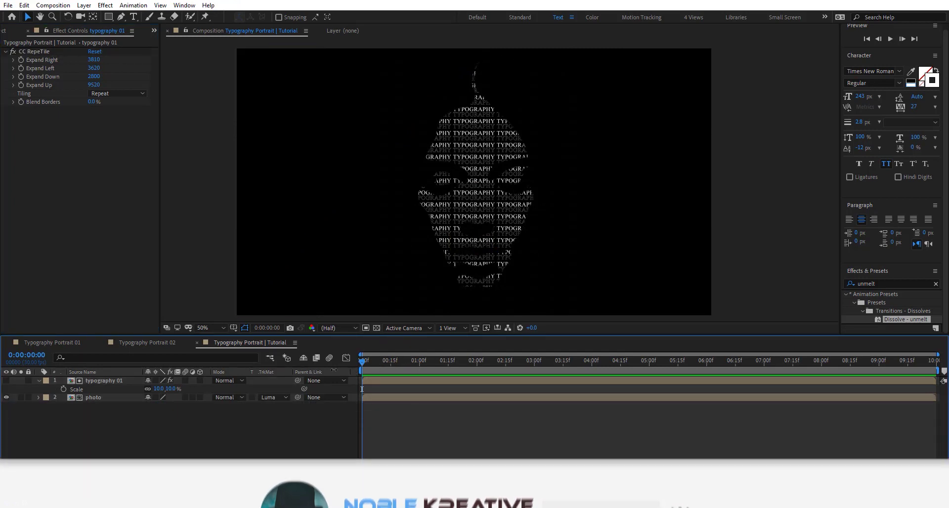
Step: Try the Checker Flip H, Checker Flip V and Unfold tiling modes of CC RepeTile, ending on Random
{"action": "left_click", "coordinate": [101, 382]}
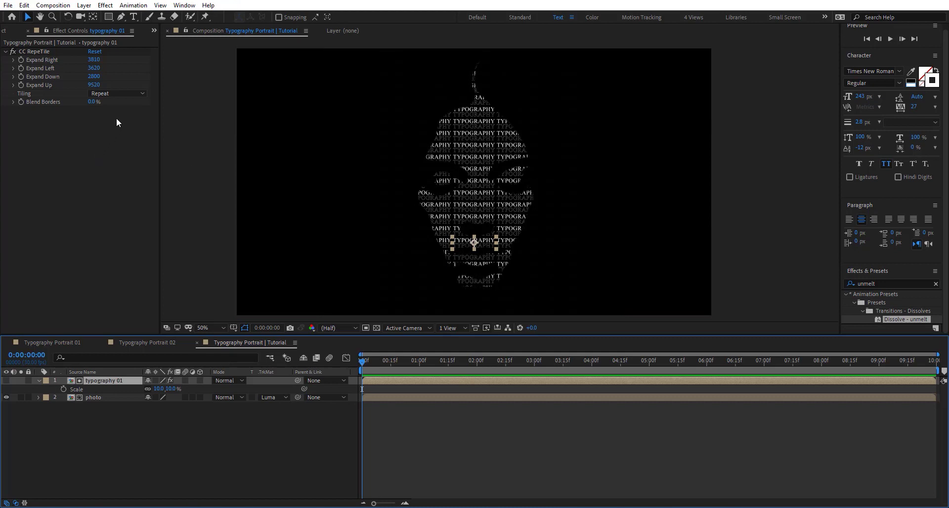
{"action": "left_click", "coordinate": [109, 94]}
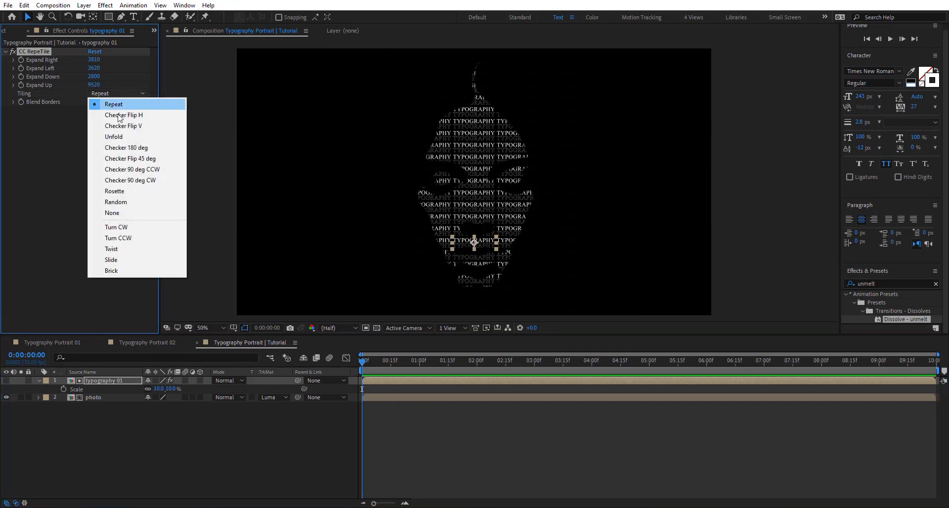
{"action": "left_click", "coordinate": [123, 110]}
{"action": "left_click", "coordinate": [128, 94]}
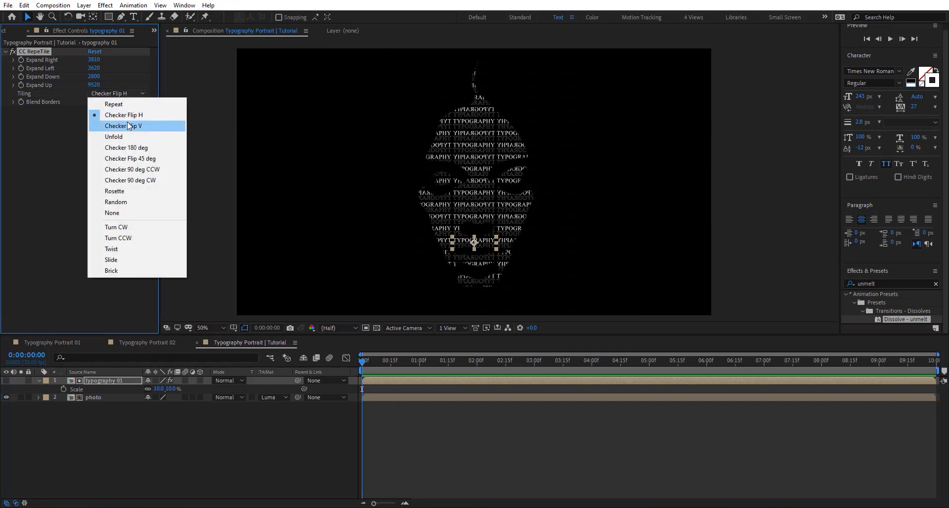
{"action": "left_click", "coordinate": [131, 124]}
{"action": "left_click", "coordinate": [126, 93]}
{"action": "left_click", "coordinate": [122, 135]}
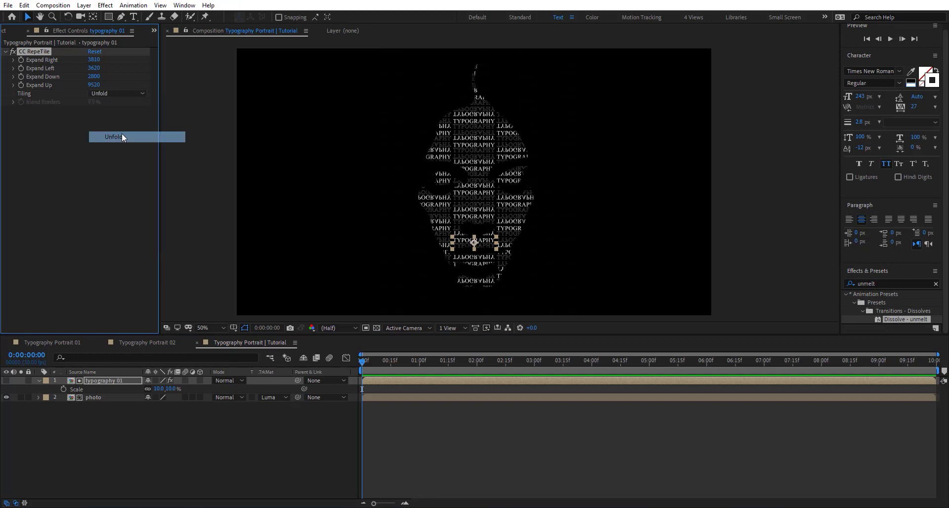
{"action": "left_click", "coordinate": [122, 95]}
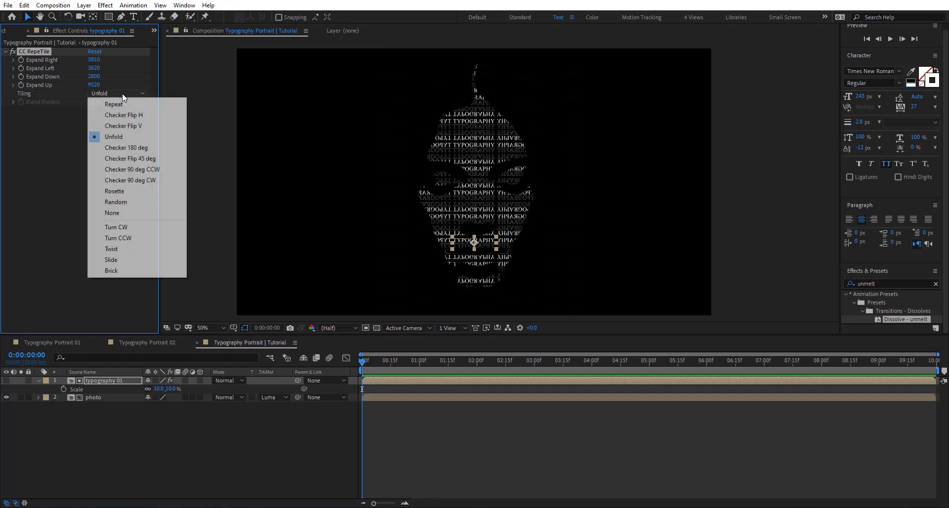
{"action": "left_click", "coordinate": [130, 202]}
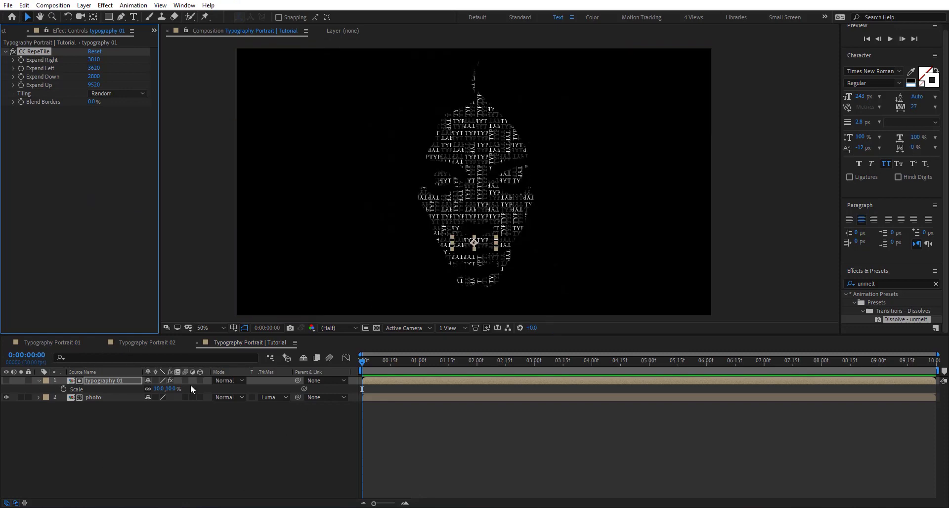
Step: Move the current time to 0:00:00:21 and apply the CC Kaleida effect to the typography 01 layer
{"action": "left_click_drag", "start_coordinate": [369, 363], "coordinate": [390, 365]}
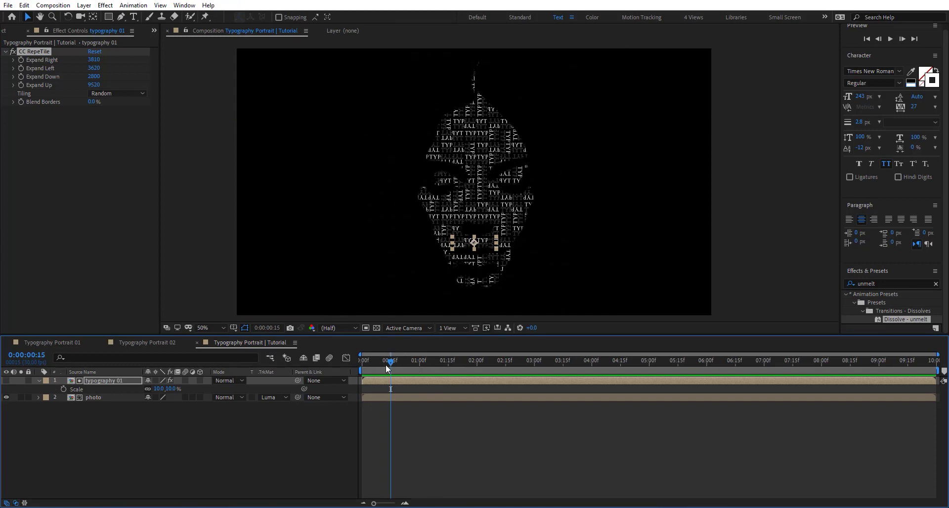
{"action": "mouse_move", "coordinate": [386, 363]}
{"action": "left_mouse_down"}
{"action": "mouse_move", "coordinate": [482, 365]}
{"action": "mouse_move", "coordinate": [362, 365]}
{"action": "mouse_move", "coordinate": [402, 365]}
{"action": "left_mouse_up"}
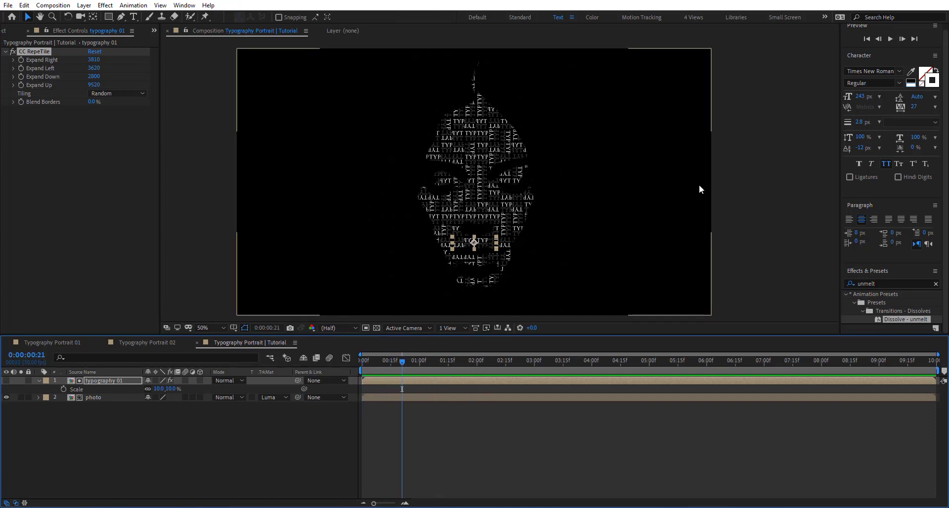
{"action": "left_click", "coordinate": [118, 381]}
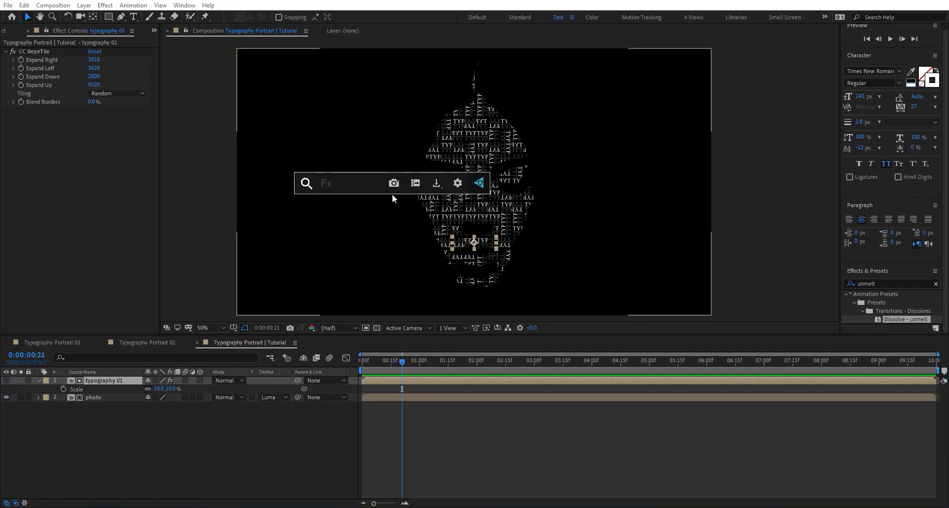
{"action": "type", "text": "cc ka"}
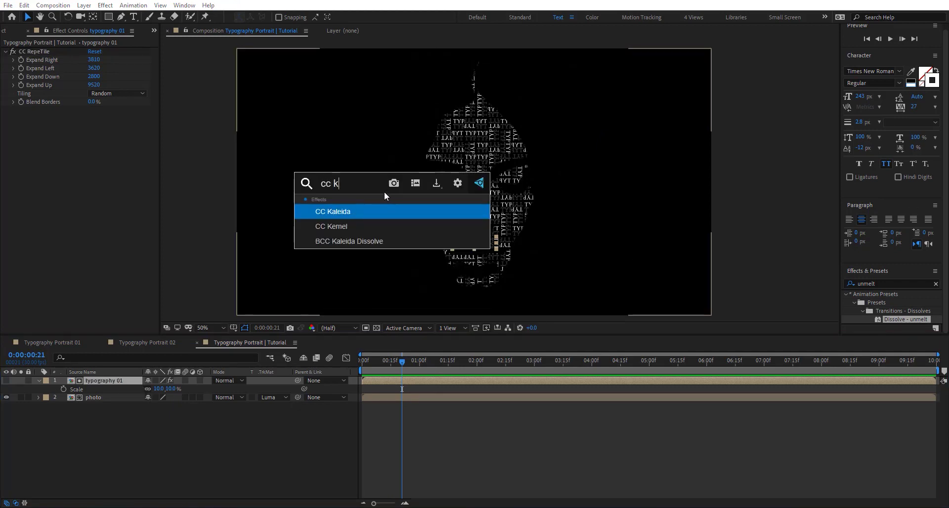
{"action": "left_click", "coordinate": [378, 210]}
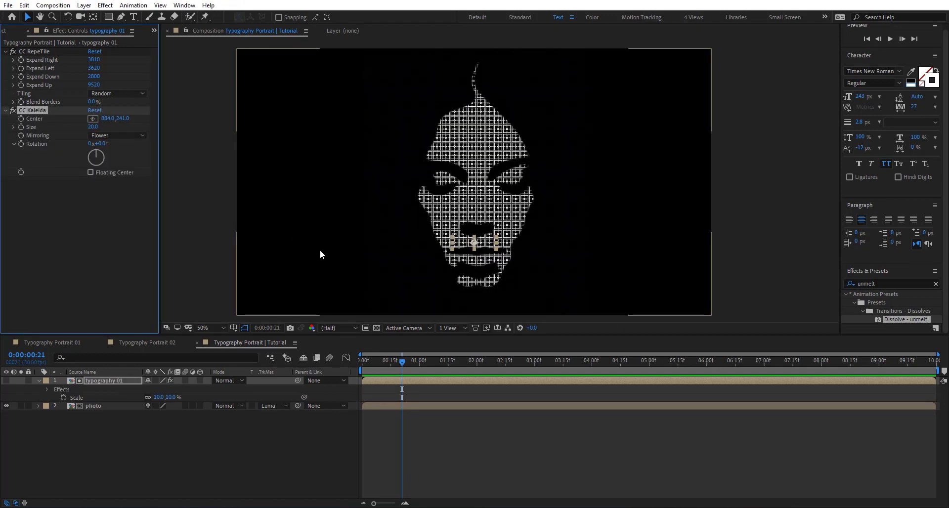
{"action": "scroll", "coordinate": [509, 133], "scroll_direction": "up", "scroll_amount": 2}
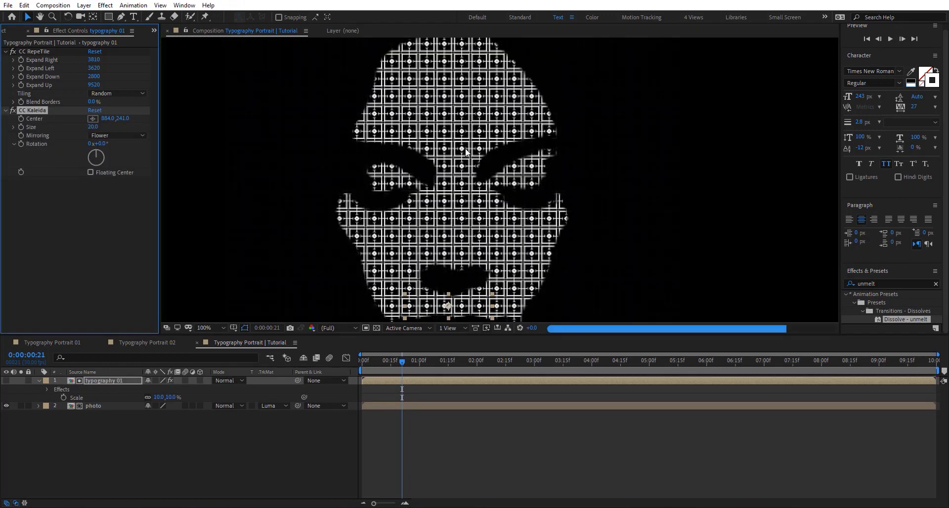
{"action": "scroll", "coordinate": [452, 185], "scroll_direction": "down", "scroll_amount": 2}
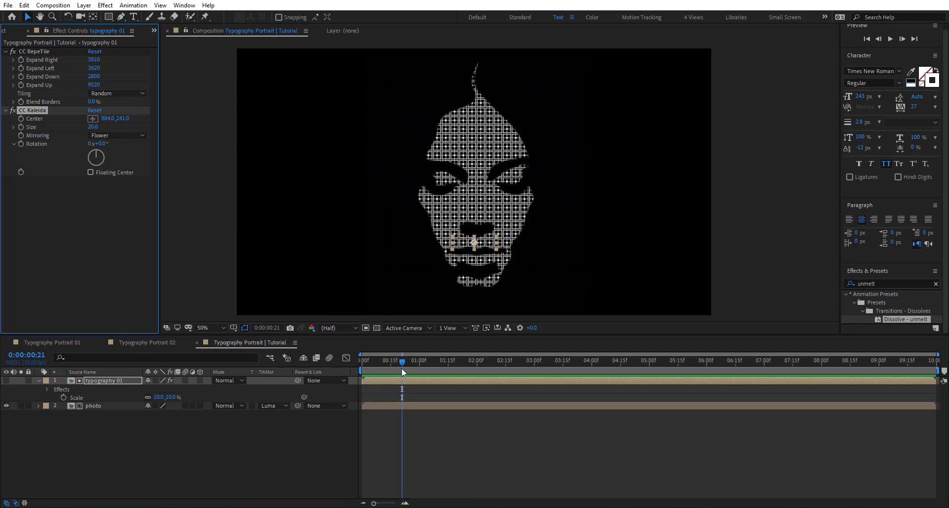
Step: Try shifting the vertical Center value of CC Kaleida to 561 and back down to 376
{"action": "left_click_drag", "start_coordinate": [399, 364], "coordinate": [384, 363]}
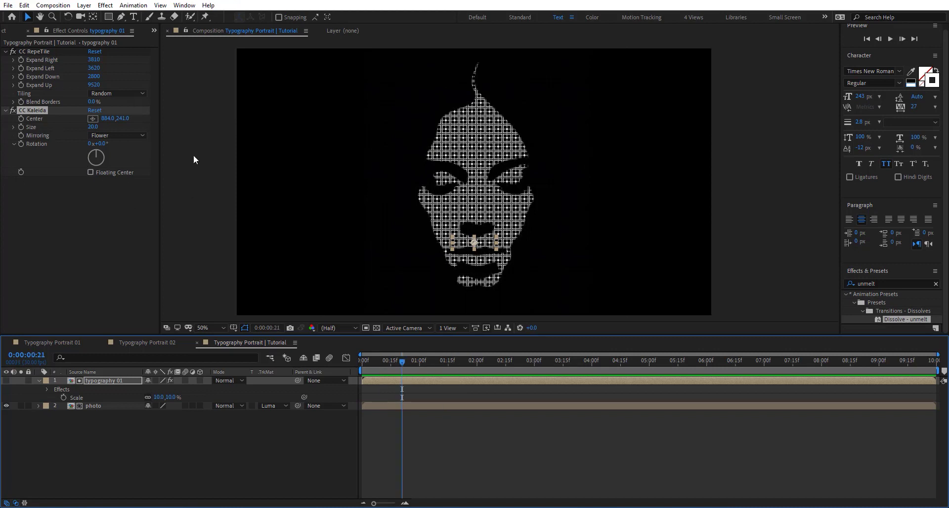
{"action": "mouse_move", "coordinate": [102, 148]}
{"action": "left_mouse_down"}
{"action": "mouse_move", "coordinate": [322, 143]}
{"action": "mouse_move", "coordinate": [104, 135]}
{"action": "left_mouse_up"}
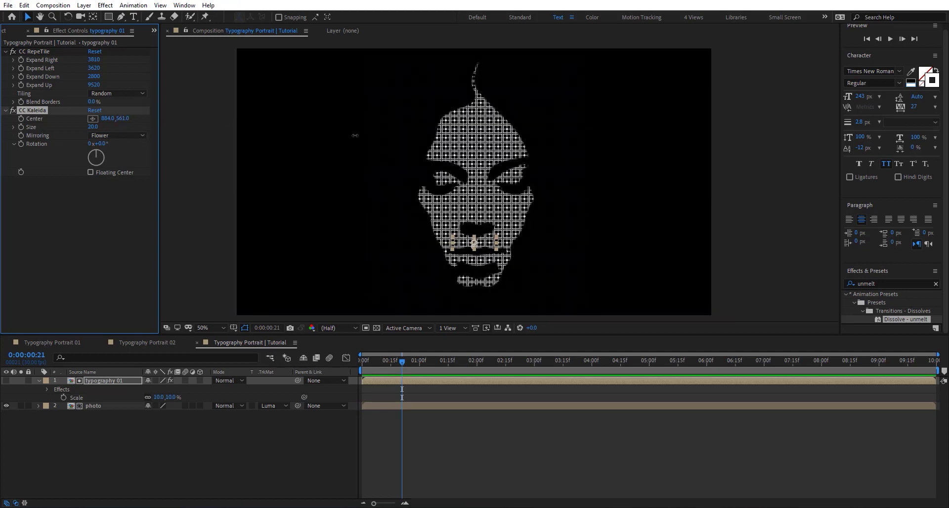
{"action": "left_click_drag", "start_coordinate": [355, 135], "coordinate": [58, 144]}
{"action": "left_click_drag", "start_coordinate": [165, 141], "coordinate": [176, 146]}
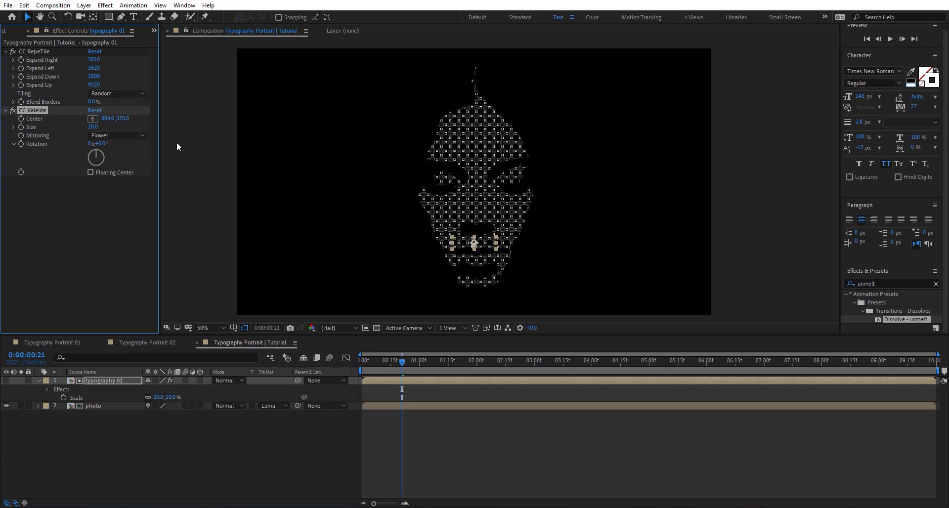
Step: Set the CC Kaleida size to 100
{"action": "key", "text": "period"}
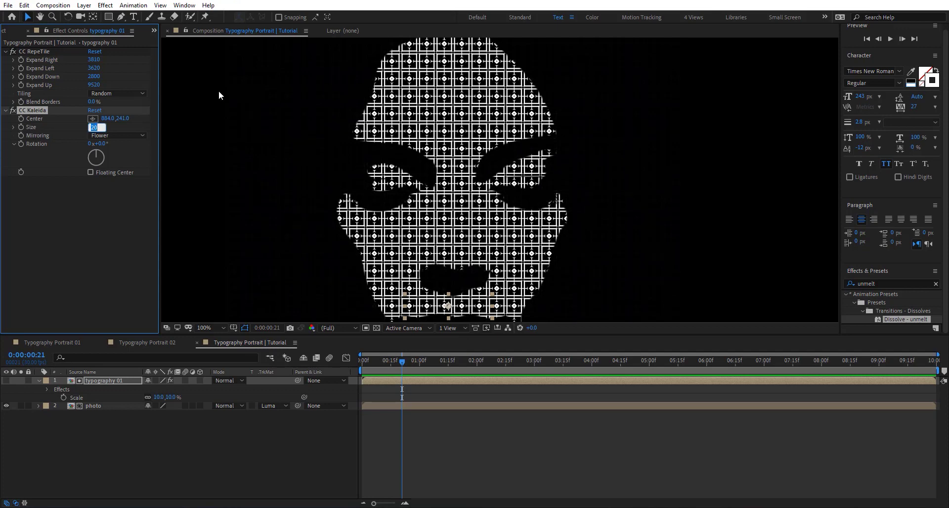
{"action": "type", "text": "100"}
{"action": "key", "text": "Return"}
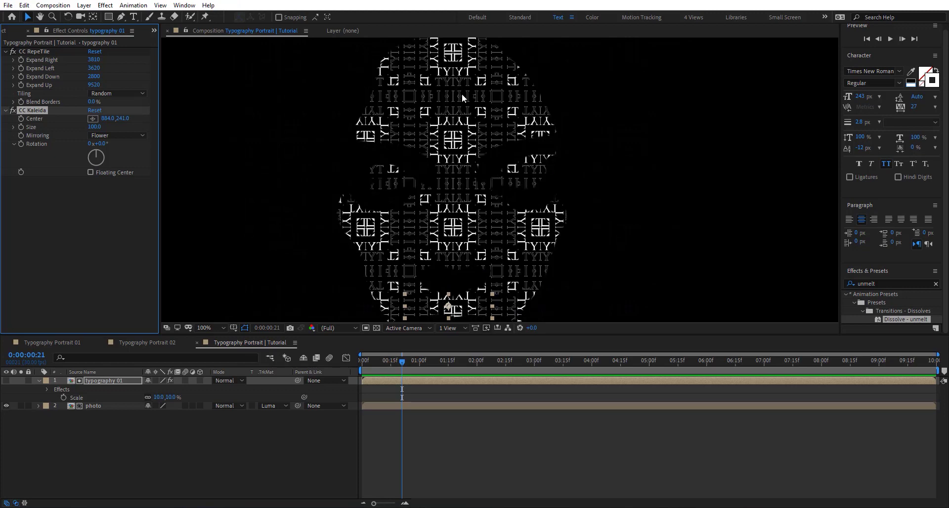
Step: Set the CC RepeTile tiling mode to Repeat and keep the kaleidoscope pattern in close view
{"action": "mouse_move", "coordinate": [475, 186]}
{"action": "left_mouse_down"}
{"action": "mouse_move", "coordinate": [478, 118]}
{"action": "mouse_move", "coordinate": [478, 192]}
{"action": "left_mouse_up"}
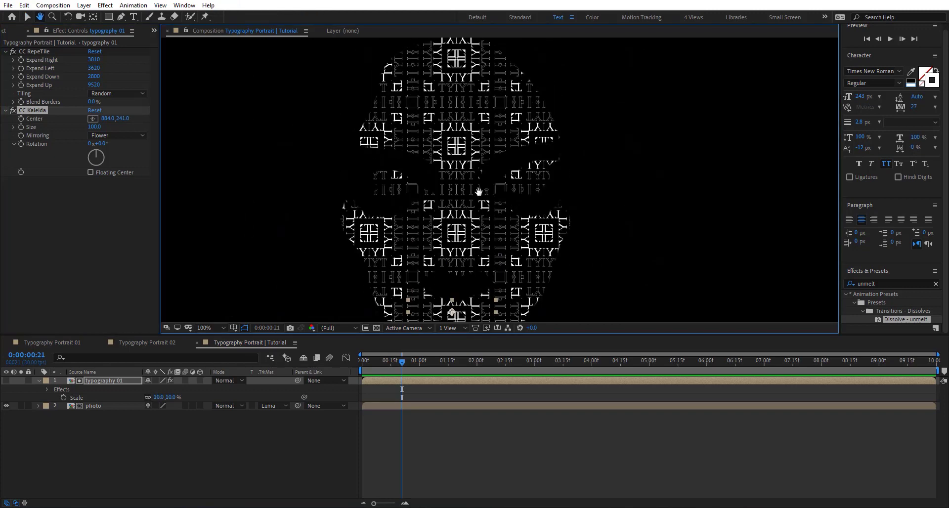
{"action": "key", "text": "period"}
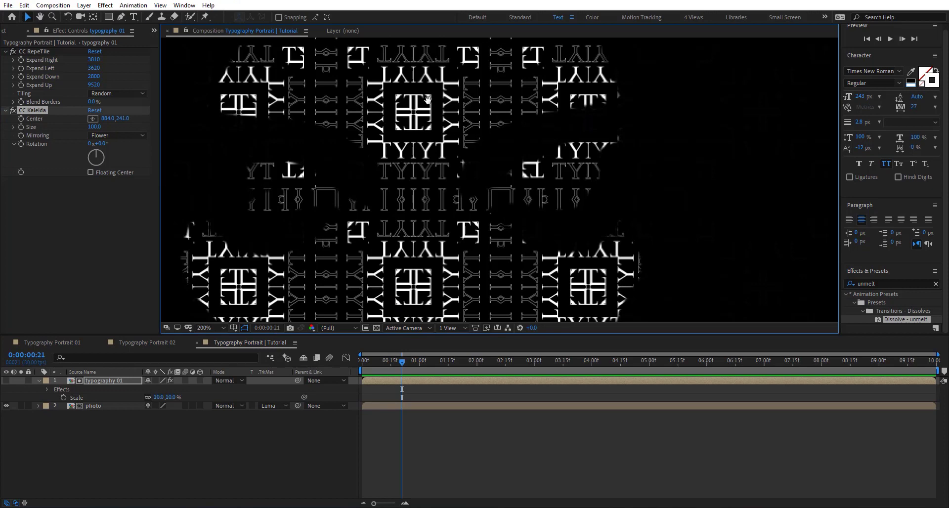
{"action": "left_click_drag", "start_coordinate": [428, 100], "coordinate": [450, 129]}
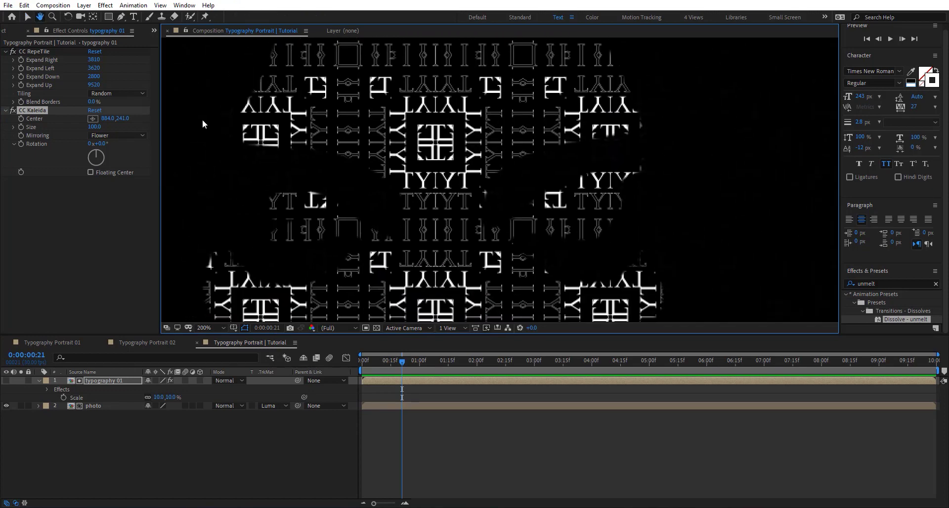
{"action": "left_click", "coordinate": [102, 93]}
{"action": "left_click", "coordinate": [111, 98]}
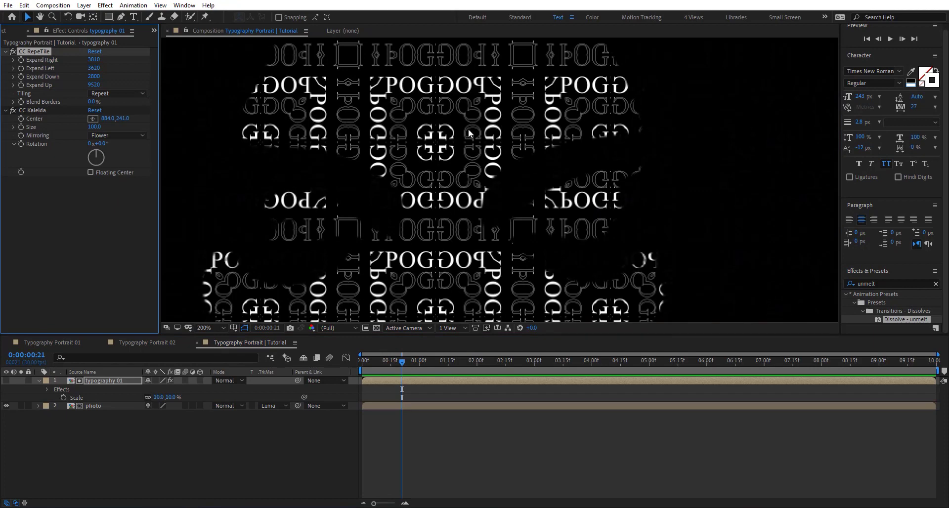
Step: Keyframe the CC Kaleida Center of typography 01 at 0:00:00:00 with the value -2896, 801
{"action": "scroll", "coordinate": [468, 133], "scroll_direction": "down", "scroll_amount": 2}
{"action": "left_click_drag", "start_coordinate": [506, 119], "coordinate": [494, 168]}
{"action": "scroll", "coordinate": [511, 167], "scroll_direction": "down", "scroll_amount": 1}
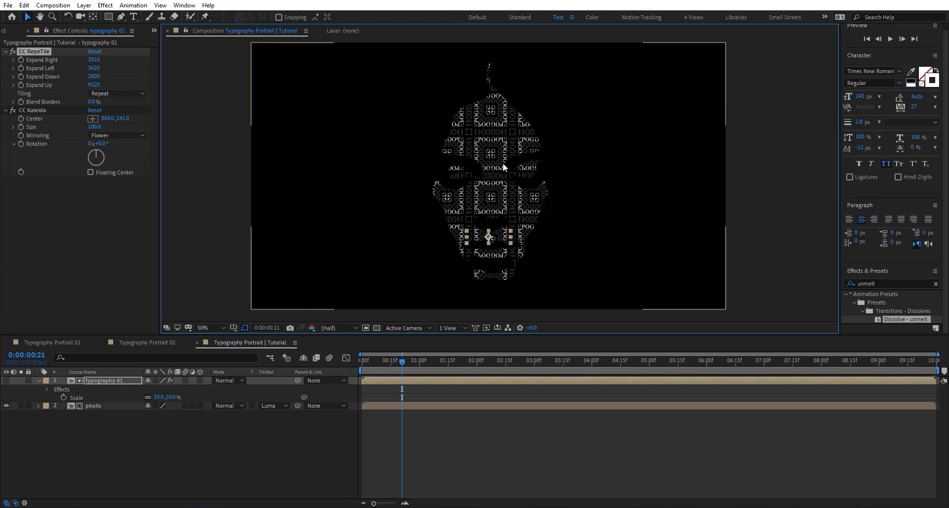
{"action": "left_click_drag", "start_coordinate": [401, 366], "coordinate": [328, 362]}
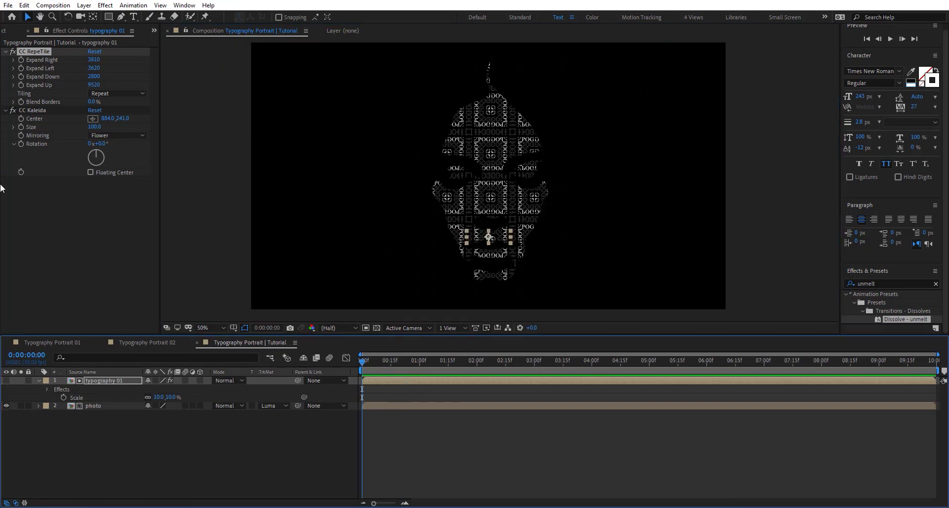
{"action": "left_click", "coordinate": [20, 123]}
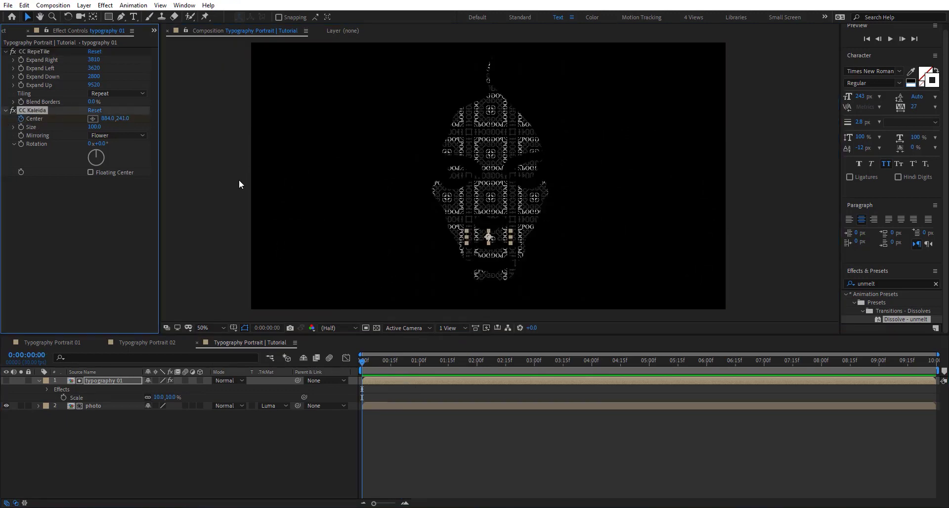
{"action": "left_click", "coordinate": [395, 250]}
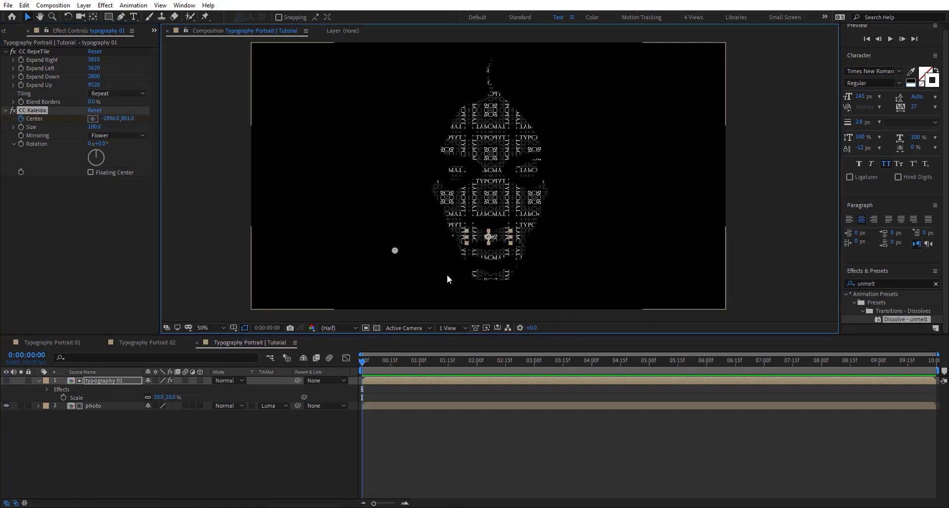
Step: Move the CC Kaleida Center to -536, -339 at the final frame 0:00:09:29 and preview the animation
{"action": "key", "text": "End"}
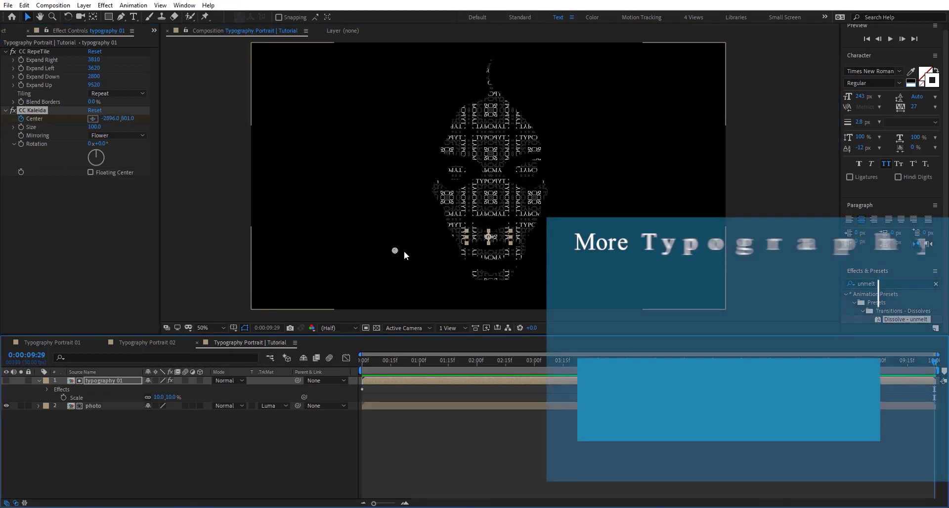
{"action": "left_click_drag", "start_coordinate": [395, 250], "coordinate": [454, 223]}
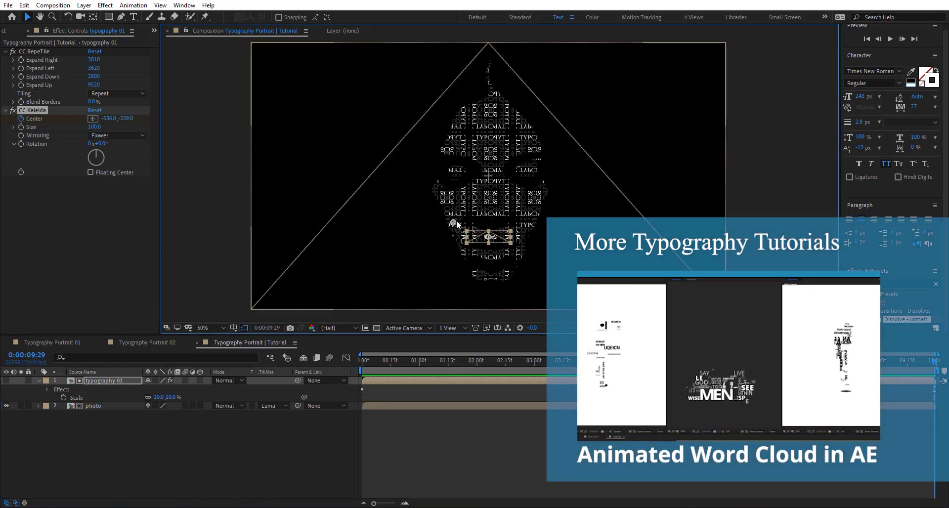
{"action": "key", "text": "space"}
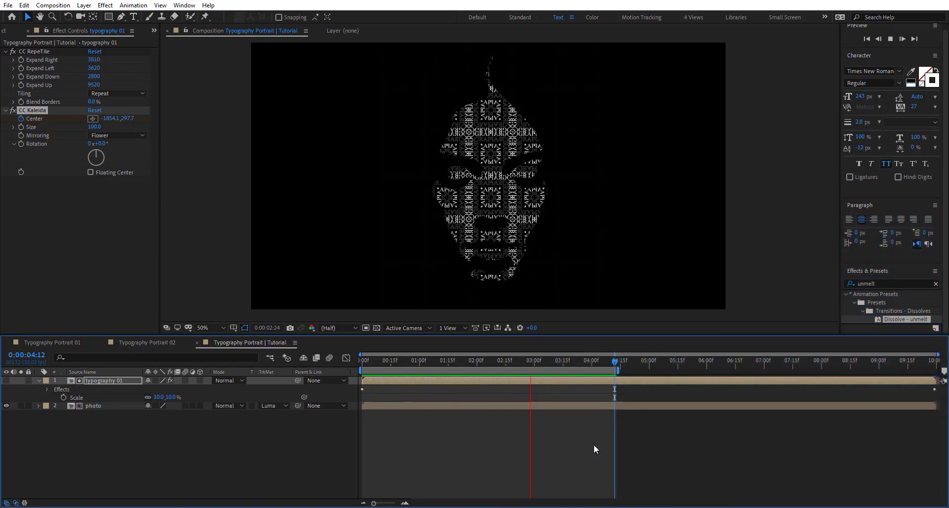
Step: Set the CC Kaleida Rotation to 57° at 0:00:00:06, then move the current time to 0:00:03:10 for a closer look
{"action": "left_click_drag", "start_coordinate": [390, 363], "coordinate": [373, 395]}
{"action": "left_click_drag", "start_coordinate": [104, 145], "coordinate": [130, 143]}
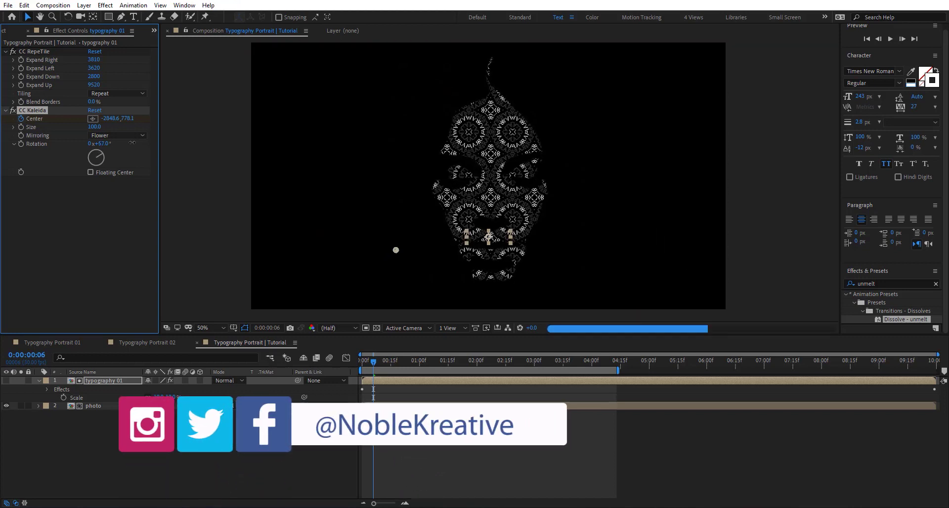
{"action": "left_click_drag", "start_coordinate": [380, 364], "coordinate": [553, 364]}
{"action": "key", "text": "period"}
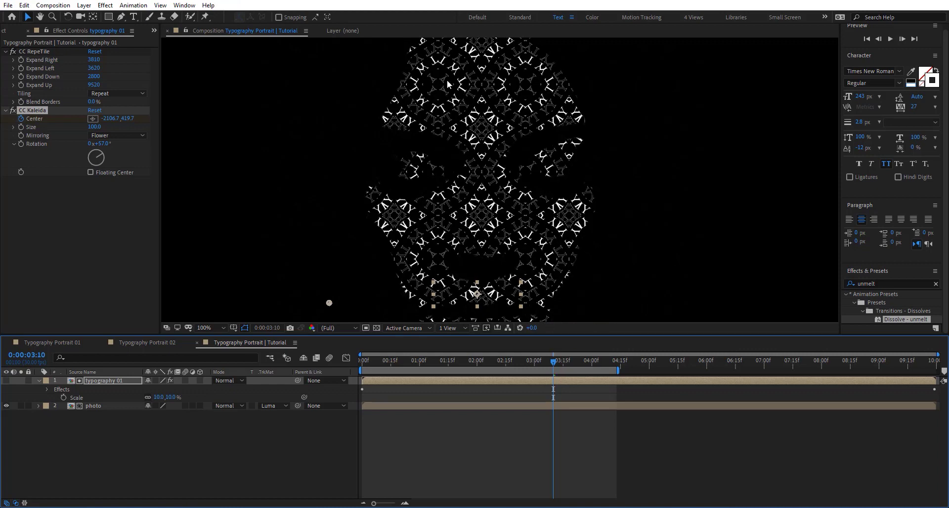
{"action": "key", "text": "period"}
{"action": "key", "text": "comma"}
Step: Try the CC RepeTile tiling modes Checker Flip H, Checker Flip V, Checker 180 deg, Checker 90 deg CW and Random, and settle on Brick
{"action": "left_click", "coordinate": [100, 94]}
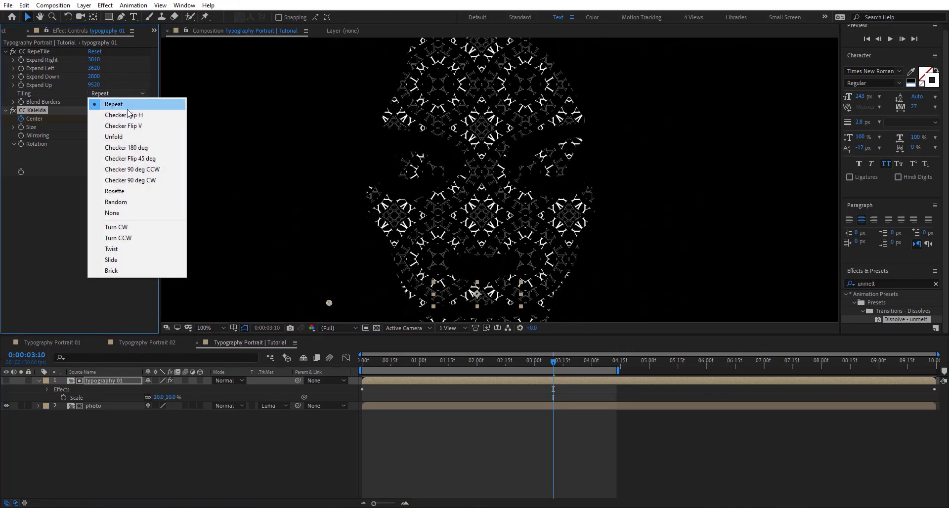
{"action": "left_click", "coordinate": [127, 115]}
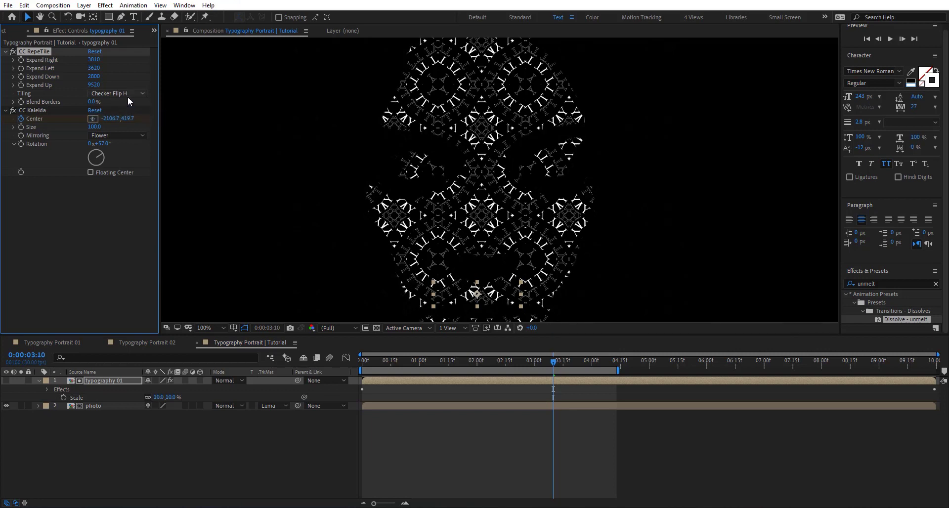
{"action": "left_click", "coordinate": [127, 96]}
{"action": "left_click", "coordinate": [128, 128]}
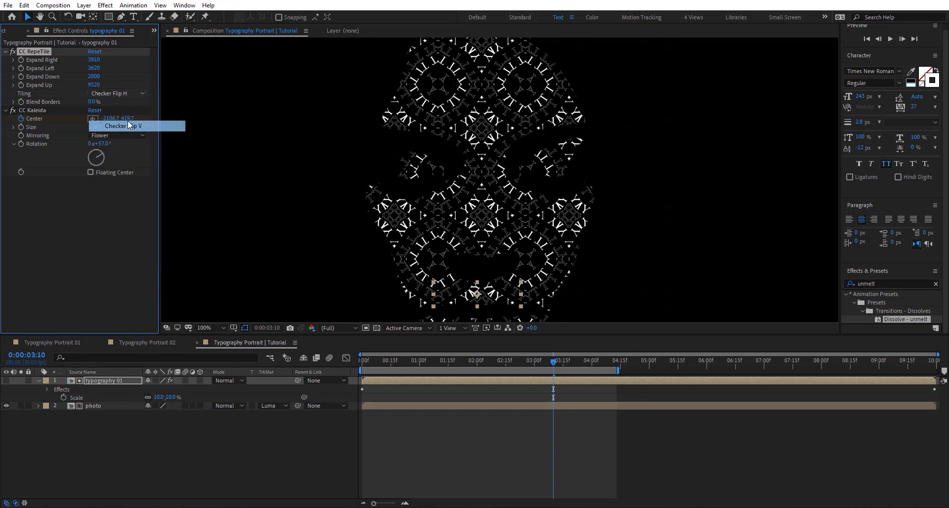
{"action": "left_click", "coordinate": [126, 93]}
{"action": "left_click", "coordinate": [126, 146]}
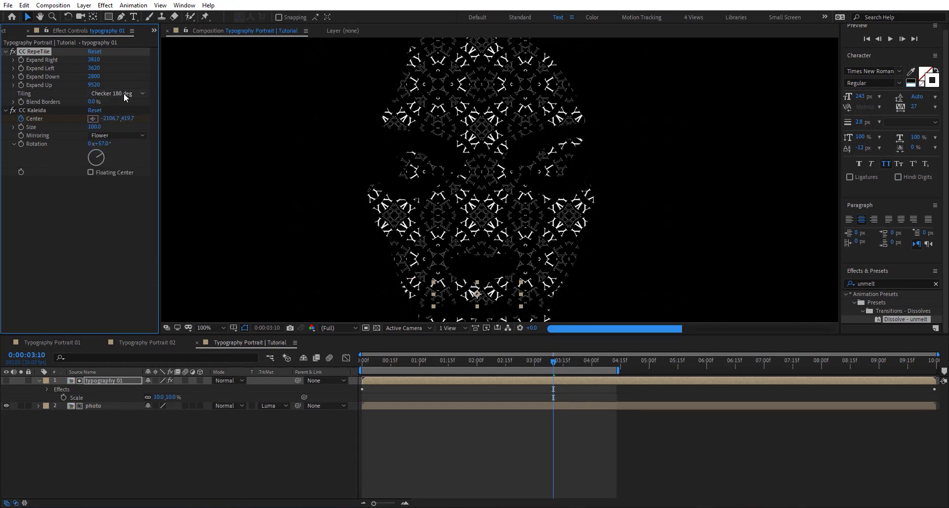
{"action": "left_click", "coordinate": [124, 93]}
{"action": "left_click", "coordinate": [124, 181]}
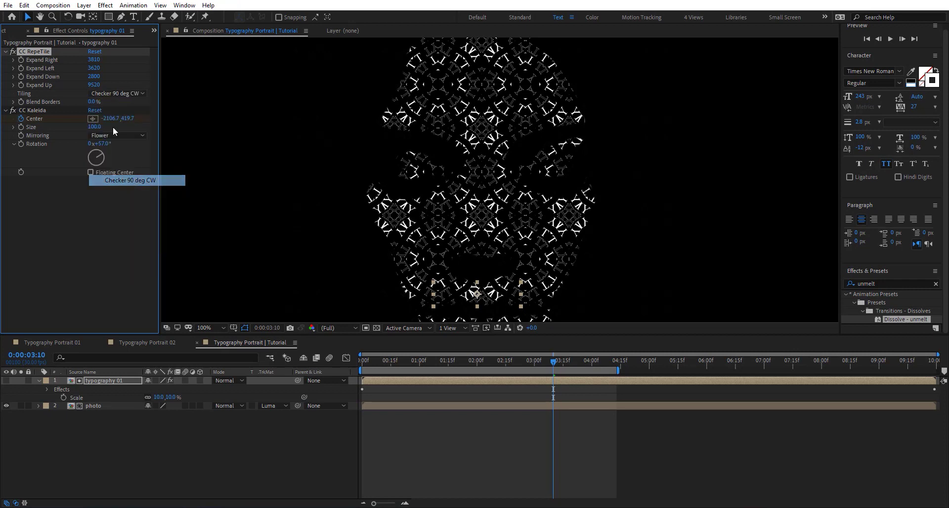
{"action": "left_click", "coordinate": [113, 93]}
{"action": "left_click", "coordinate": [123, 200]}
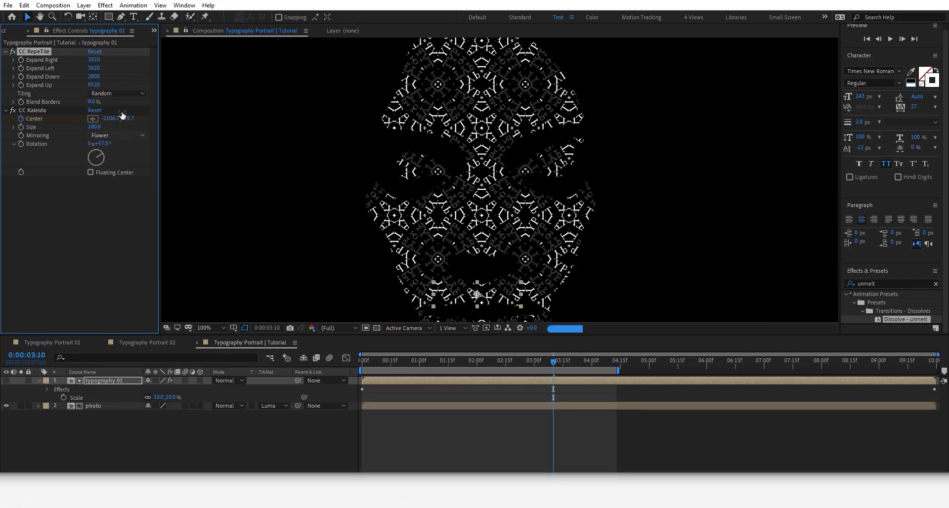
{"action": "left_click", "coordinate": [124, 92]}
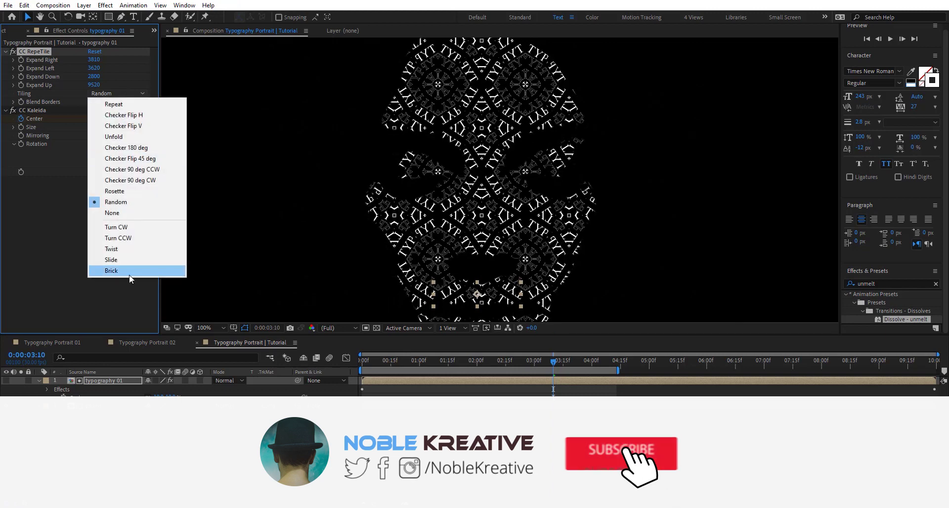
{"action": "left_click", "coordinate": [129, 269]}
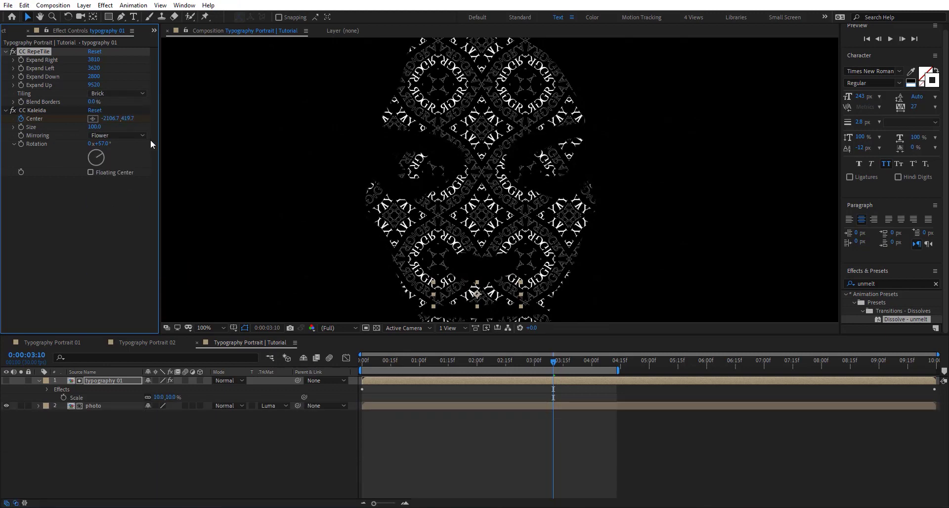
Step: Try the CC Kaleida mirroring modes Unfold, Wheel and Fish Head, and settle on Can Meas
{"action": "left_click", "coordinate": [132, 136]}
{"action": "left_click", "coordinate": [126, 150]}
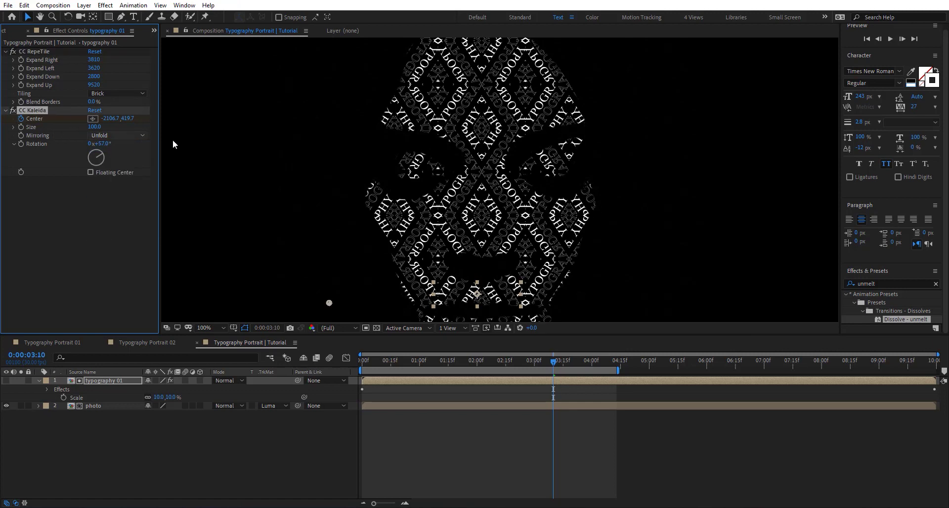
{"action": "left_click", "coordinate": [129, 136]}
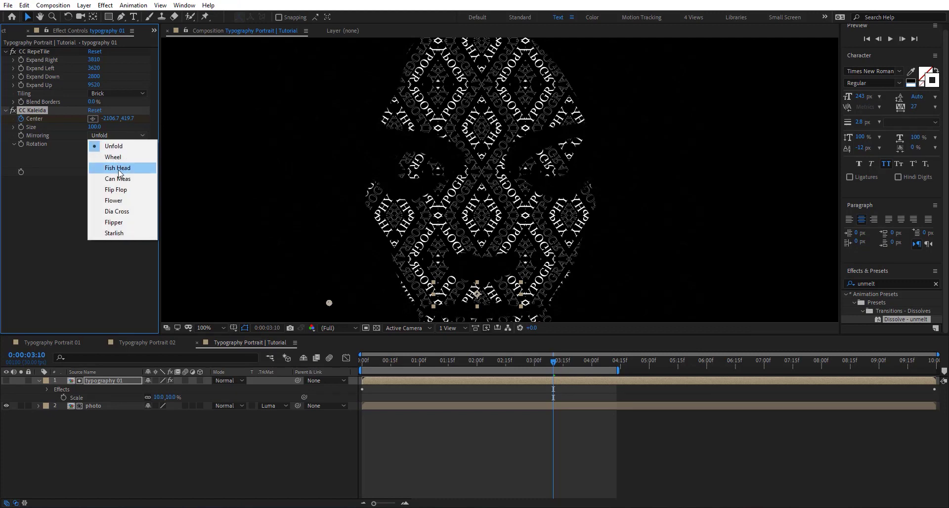
{"action": "left_click", "coordinate": [121, 156]}
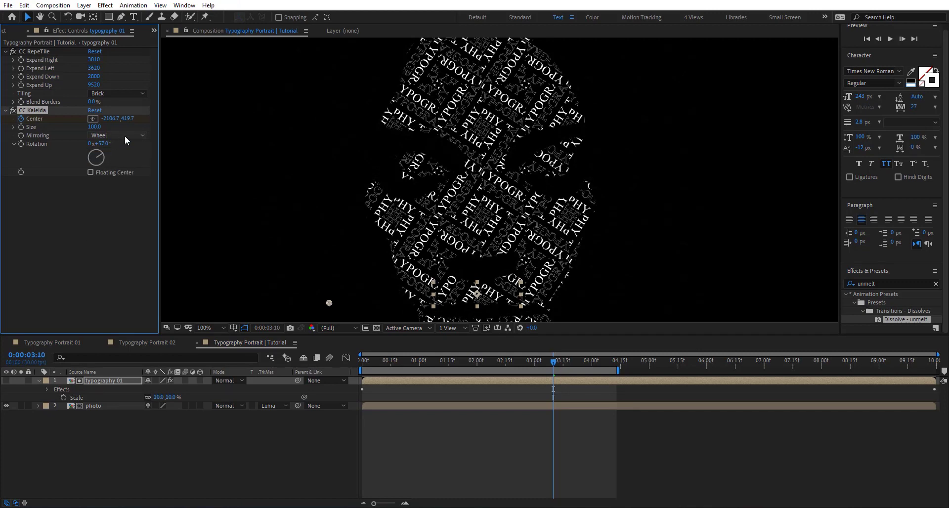
{"action": "left_click", "coordinate": [124, 136]}
{"action": "left_click", "coordinate": [124, 165]}
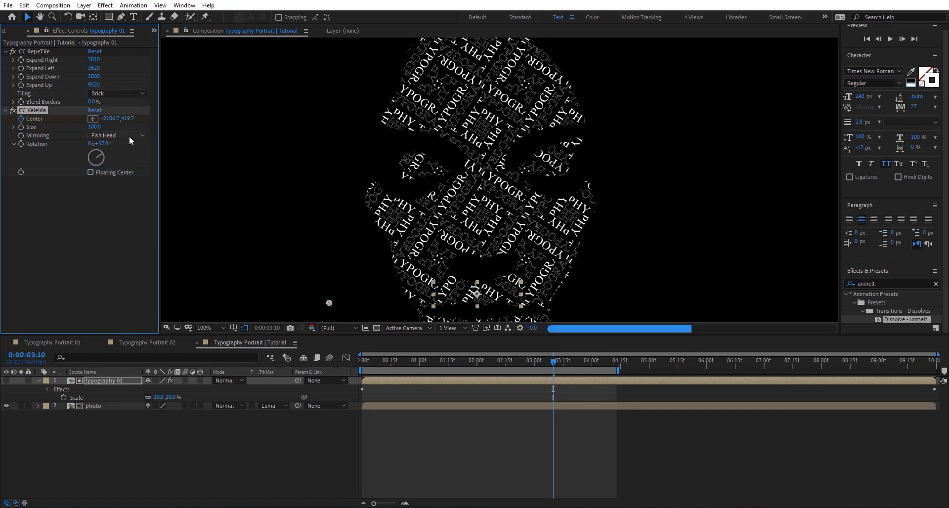
{"action": "left_click", "coordinate": [130, 137]}
{"action": "left_click", "coordinate": [132, 174]}
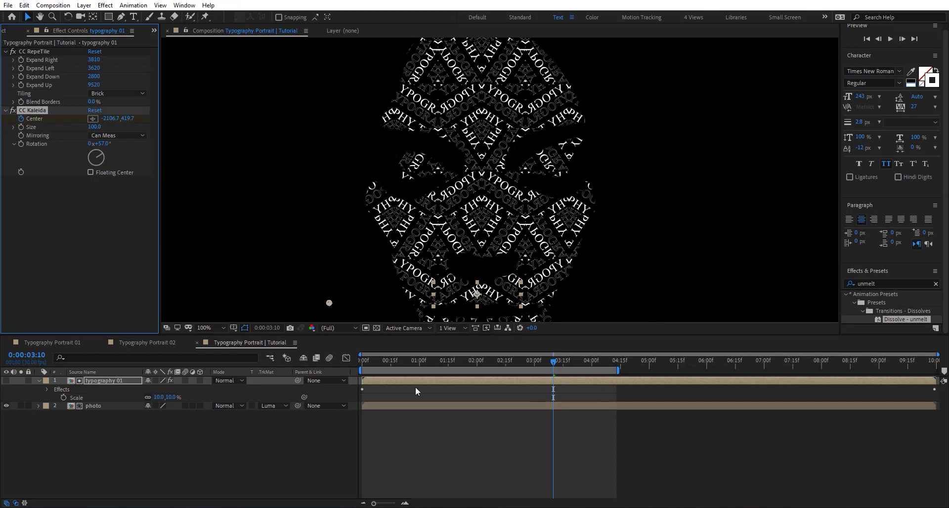
Step: Give the CC Kaleida Rotation the expression time*10 from the start of the composition and preview the result
{"action": "left_click", "coordinate": [402, 365]}
{"action": "key", "text": "Home"}
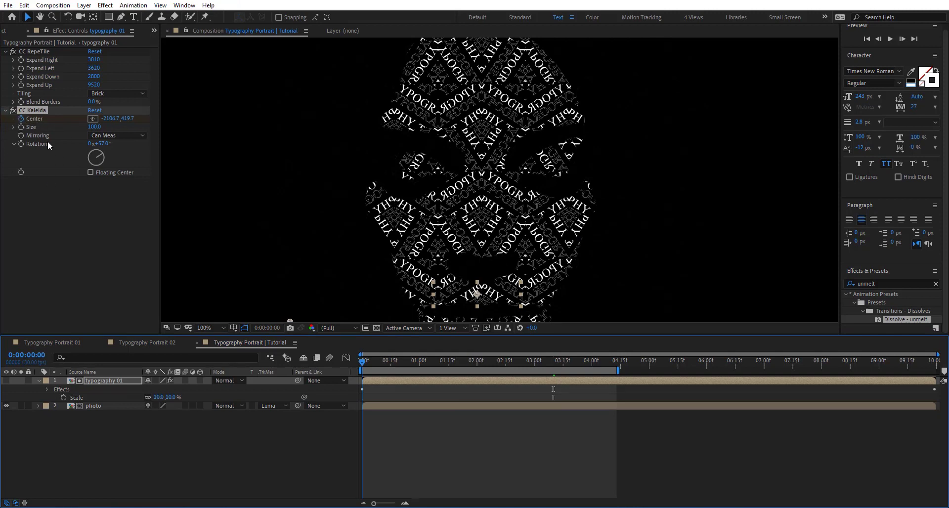
{"action": "left_click", "coordinate": [20, 139]}
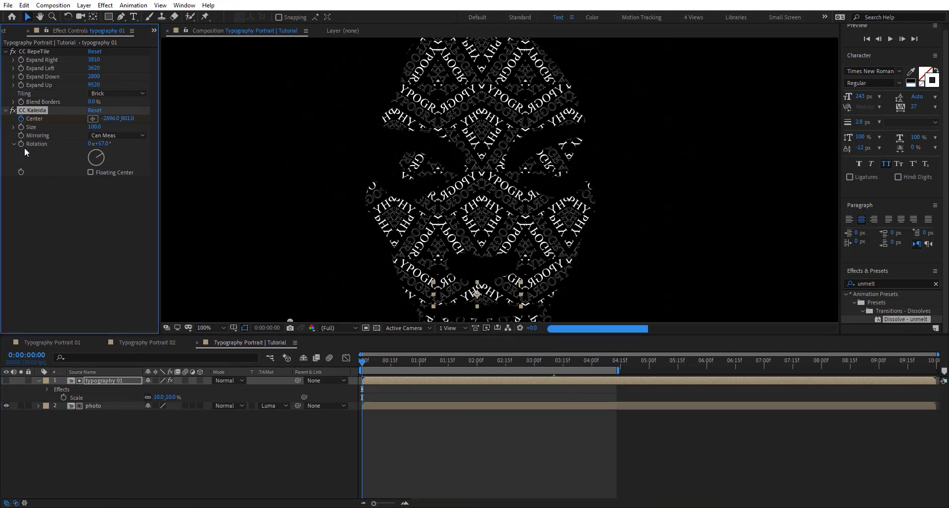
{"action": "left_click", "coordinate": [21, 143], "text": "alt"}
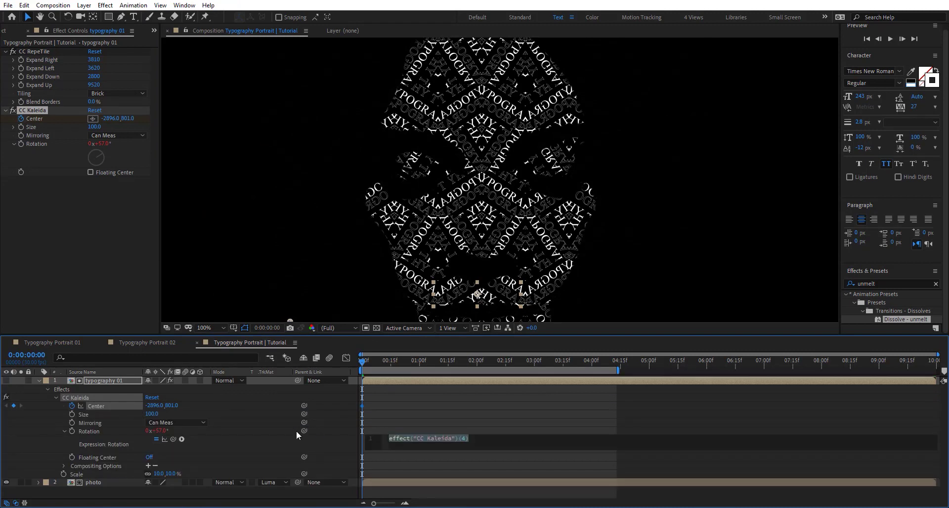
{"action": "type", "text": "time/"}
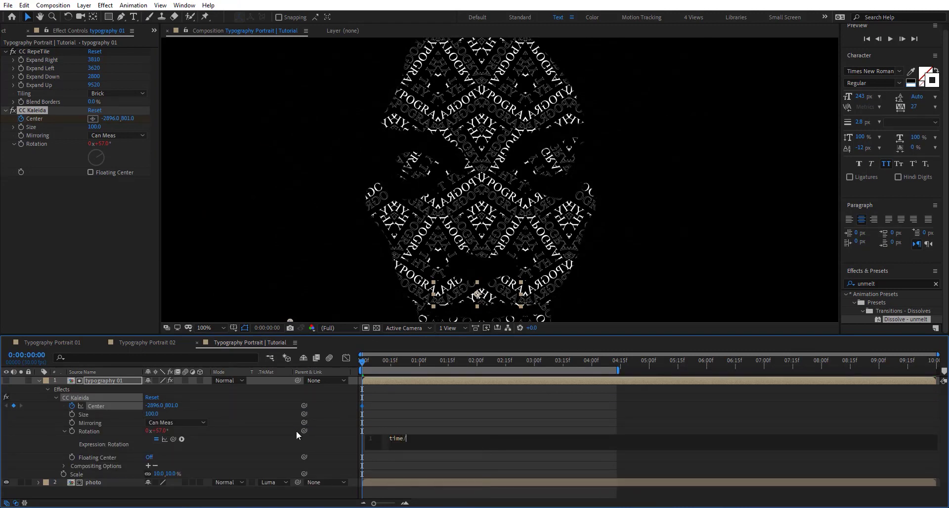
{"action": "key", "text": "BackSpace"}
{"action": "type", "text": "*10"}
{"action": "key", "text": "KP_Enter"}
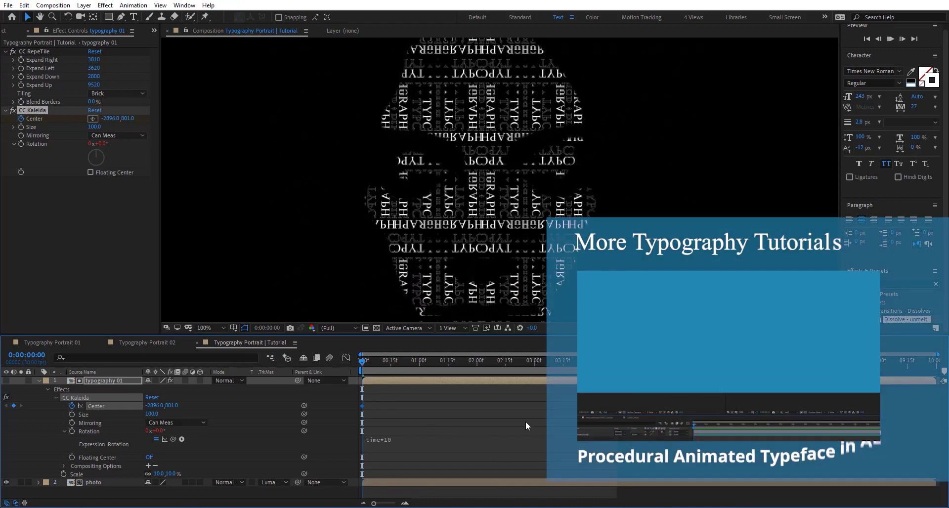
{"action": "key", "text": "space"}
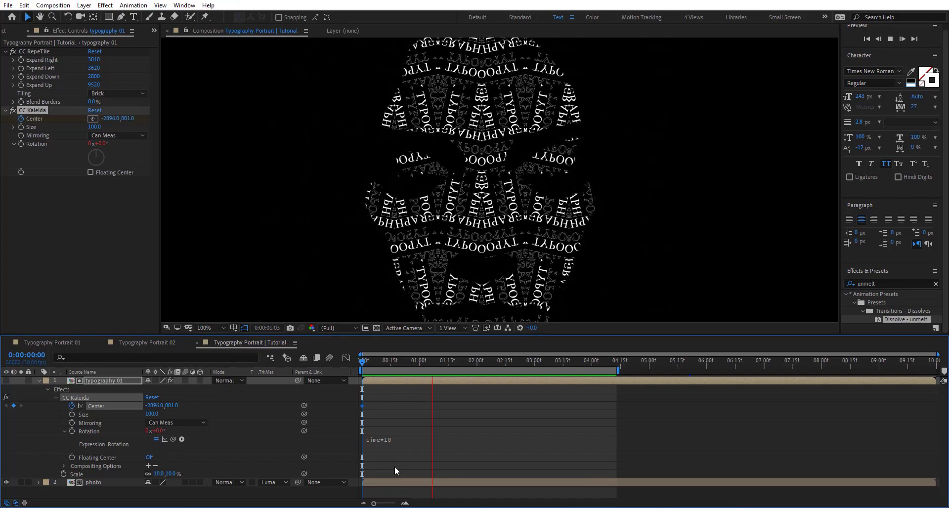
Step: Move the current time to 0:00:02:16 and apply the Turbulent Displace effect to typography 01
{"action": "left_click_drag", "start_coordinate": [418, 363], "coordinate": [507, 368]}
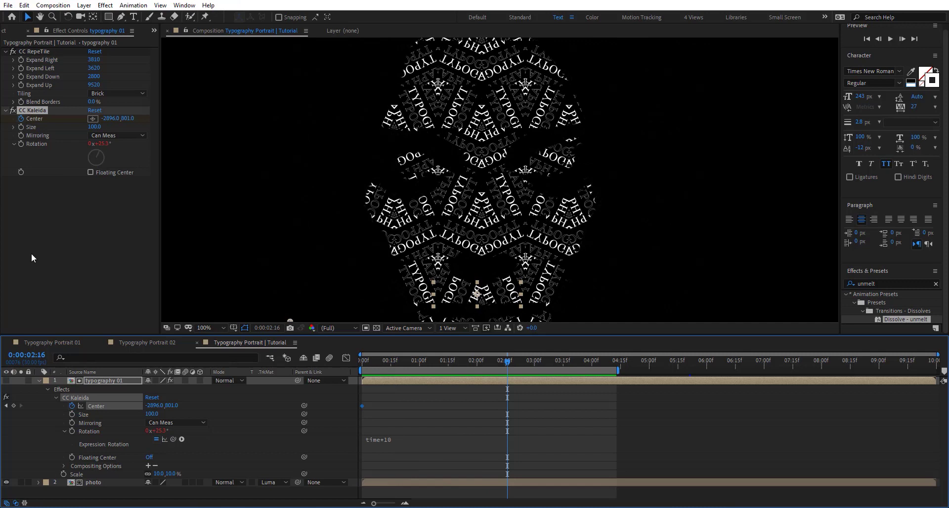
{"action": "key", "text": "ctrl+space"}
{"action": "type", "text": "tur"}
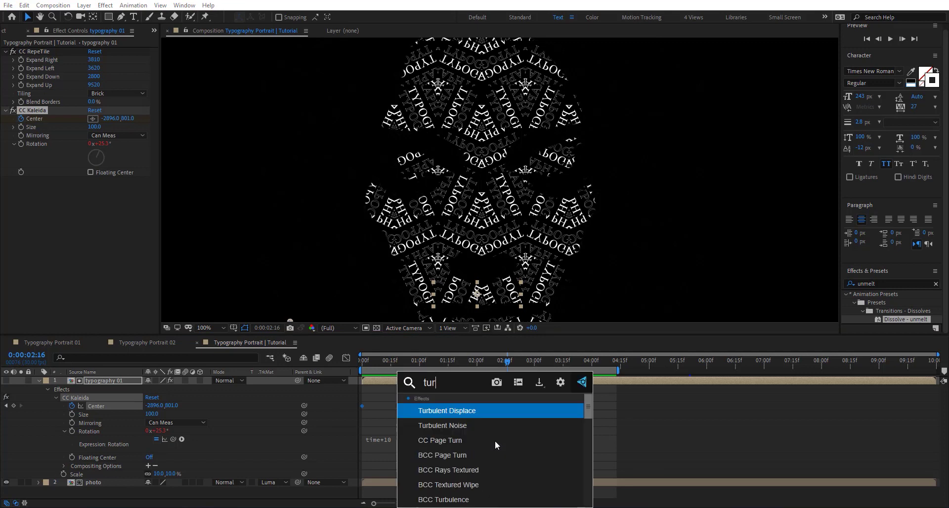
{"action": "key", "text": "Escape"}
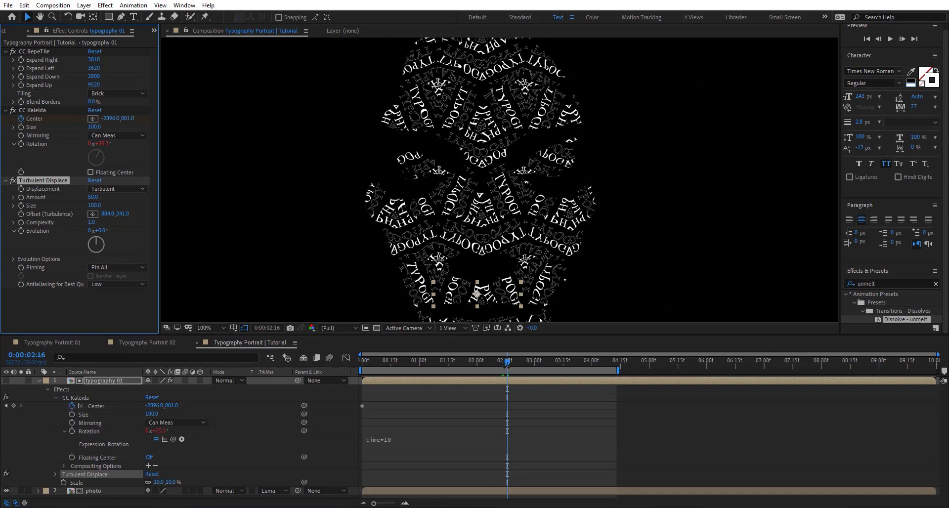
Step: Toggle the Turbulent Displace effect off and on to compare the portrait with and without the distortion
{"action": "left_click", "coordinate": [12, 181]}
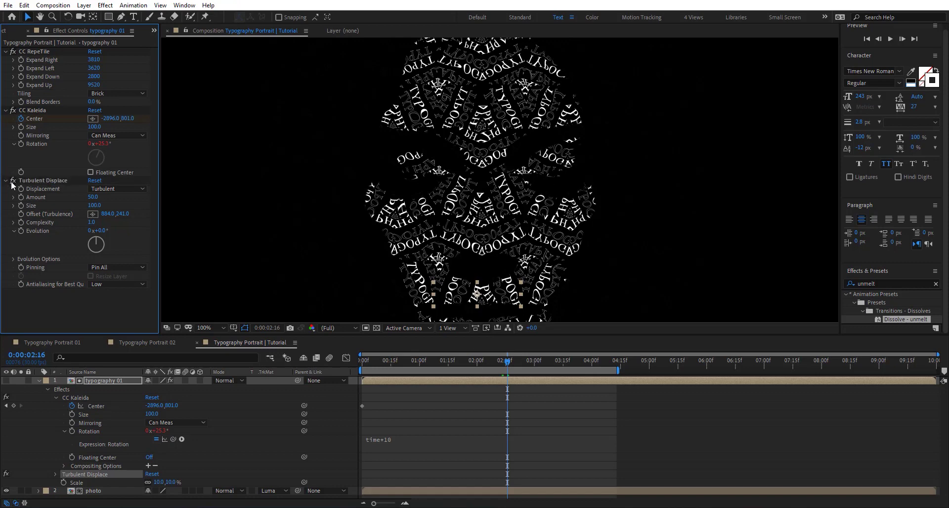
{"action": "left_click", "coordinate": [12, 181]}
{"action": "left_click", "coordinate": [13, 181]}
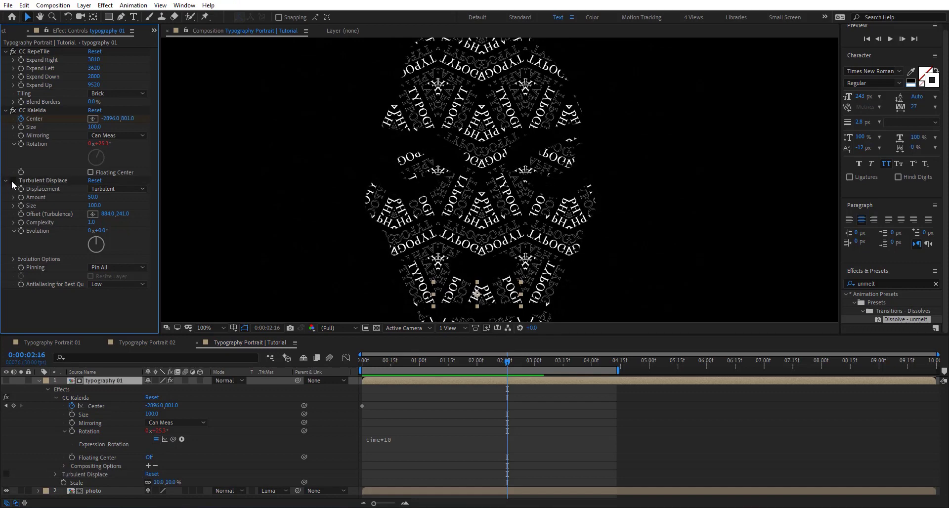
{"action": "left_click", "coordinate": [12, 181]}
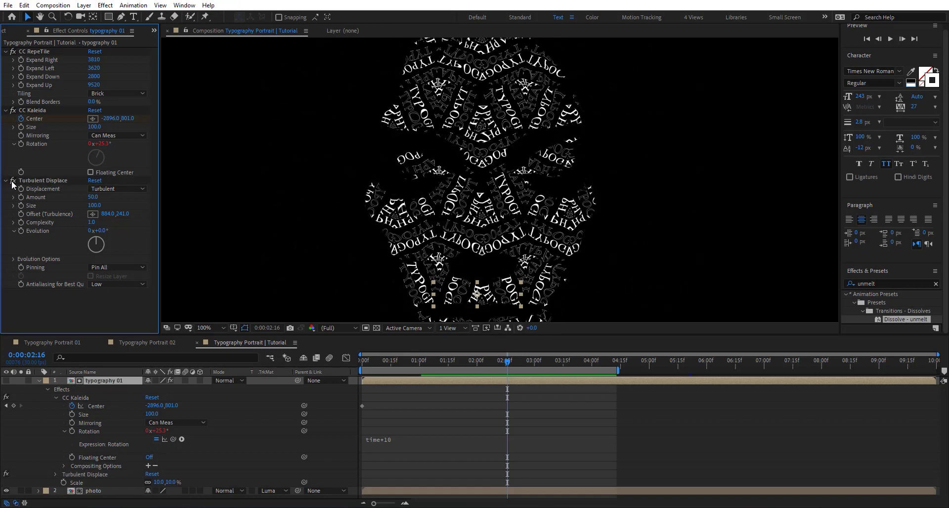
Step: Give the Turbulent Displace Evolution the expression time*50, preview from the composition start and stop the current time at 0:00:01:28
{"action": "left_click", "coordinate": [21, 230], "text": "alt"}
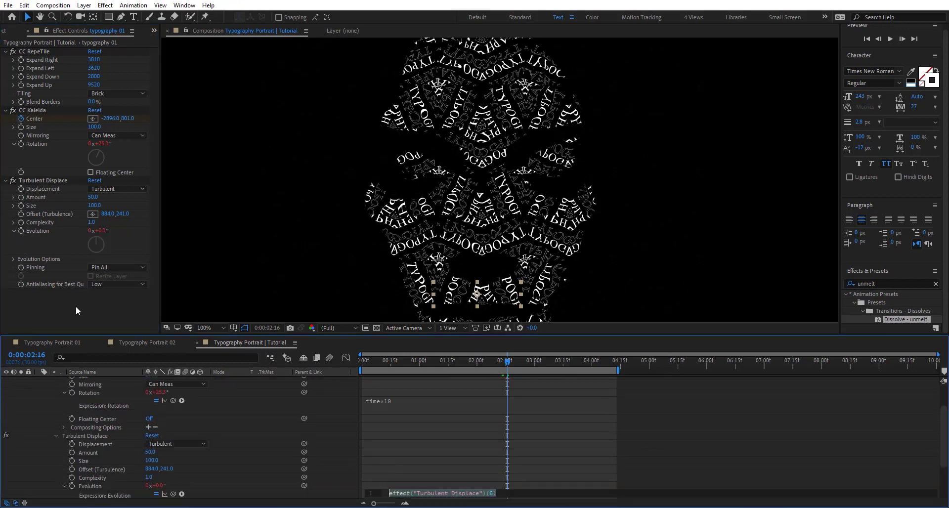
{"action": "type", "text": "time*"}
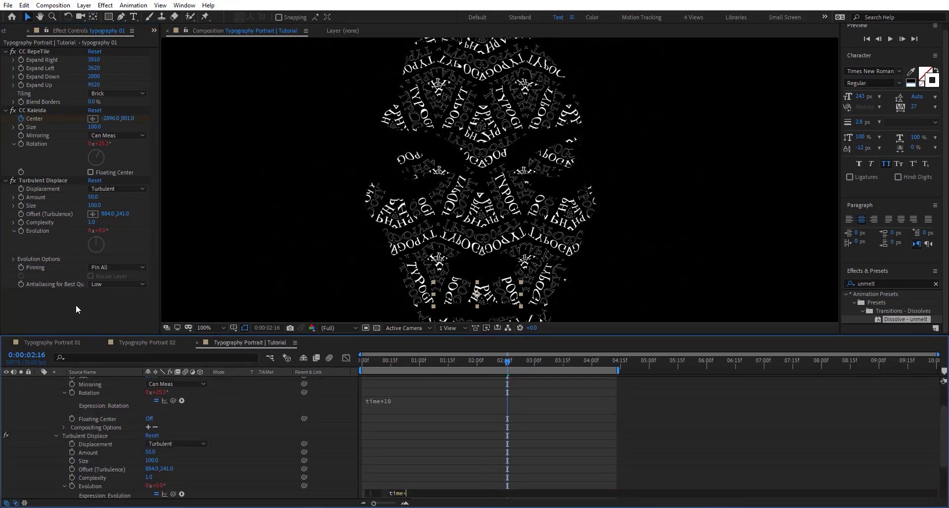
{"action": "type", "text": "50"}
{"action": "key", "text": "KP_Enter"}
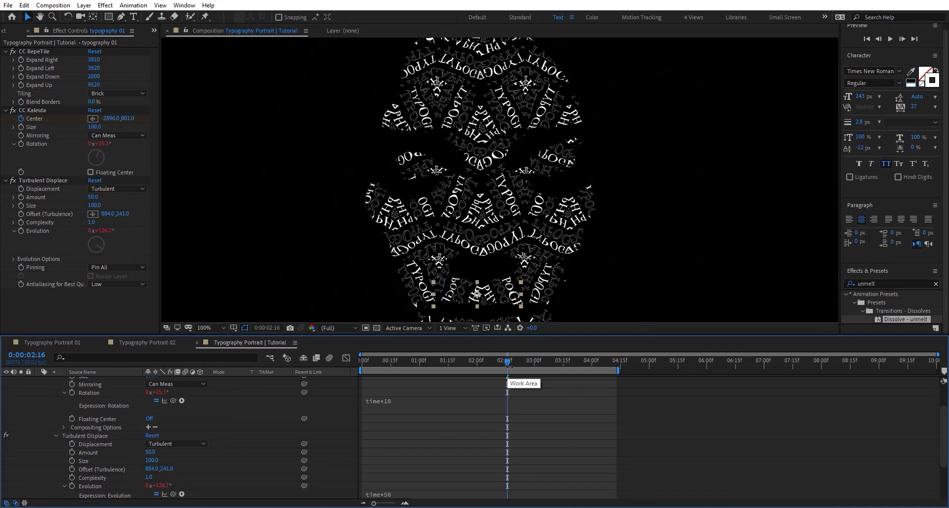
{"action": "left_click_drag", "start_coordinate": [508, 366], "coordinate": [359, 377]}
{"action": "key", "text": "space"}
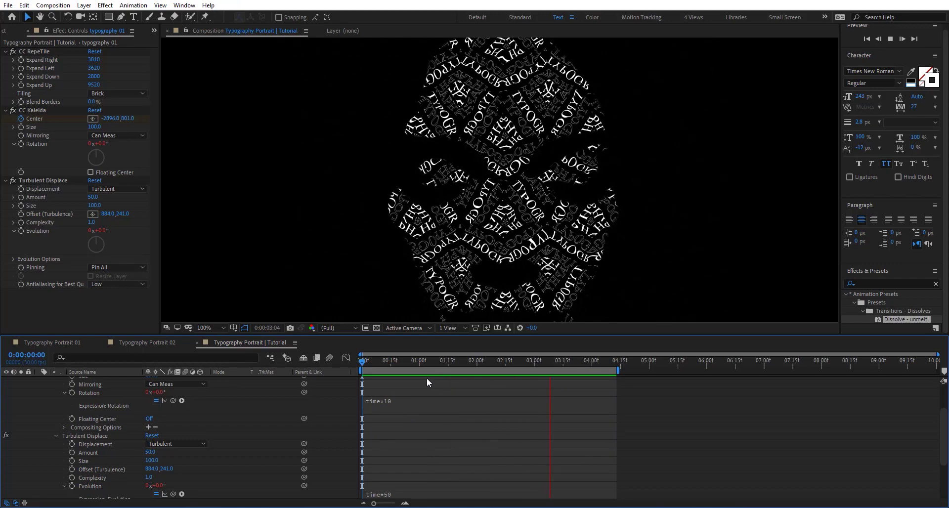
{"action": "left_click", "coordinate": [449, 362]}
{"action": "left_click_drag", "start_coordinate": [526, 363], "coordinate": [473, 375]}
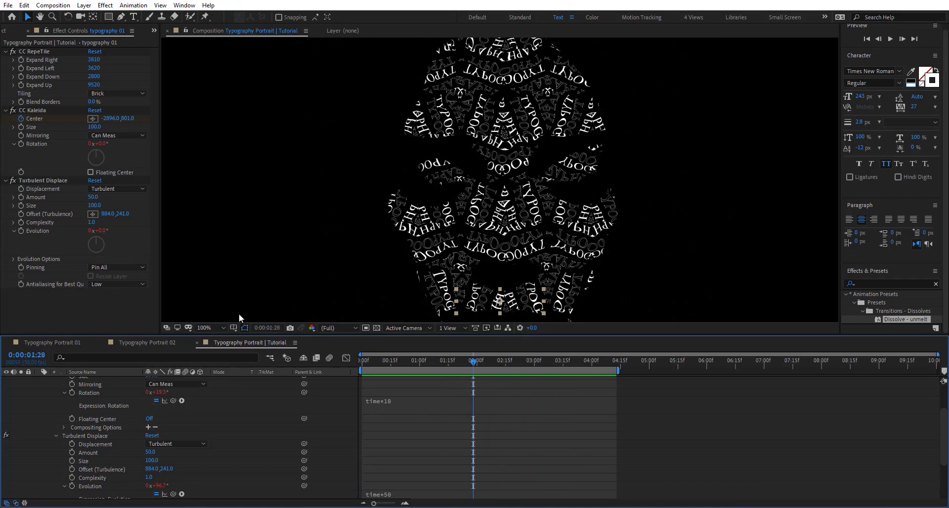
Step: Open the Text 01 composition nested in typography 01 and apply the Dissolve - unmelt preset to its Typography layer at the start
{"action": "left_click", "coordinate": [204, 328]}
{"action": "left_click", "coordinate": [210, 148]}
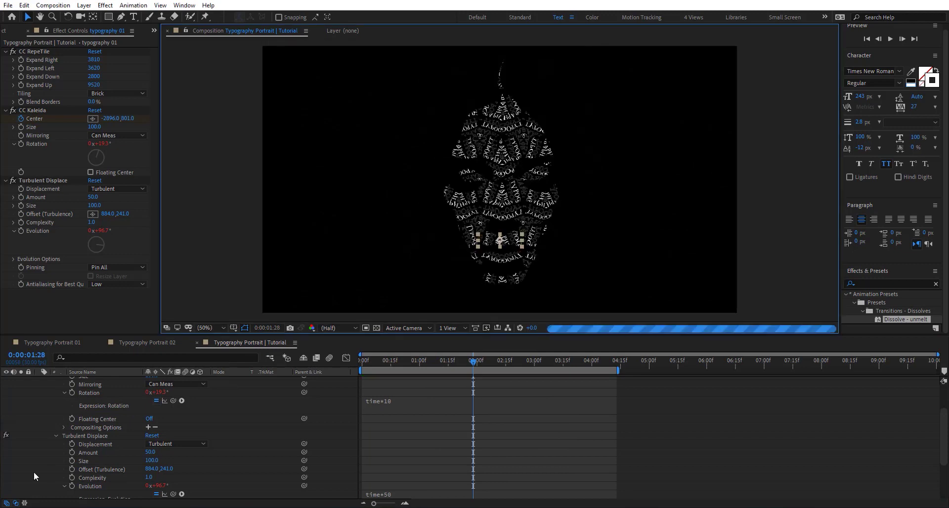
{"action": "scroll", "coordinate": [72, 409], "scroll_direction": "up", "scroll_amount": 2}
{"action": "scroll", "coordinate": [72, 409], "scroll_direction": "up", "scroll_amount": 1}
{"action": "double_click", "coordinate": [108, 378]}
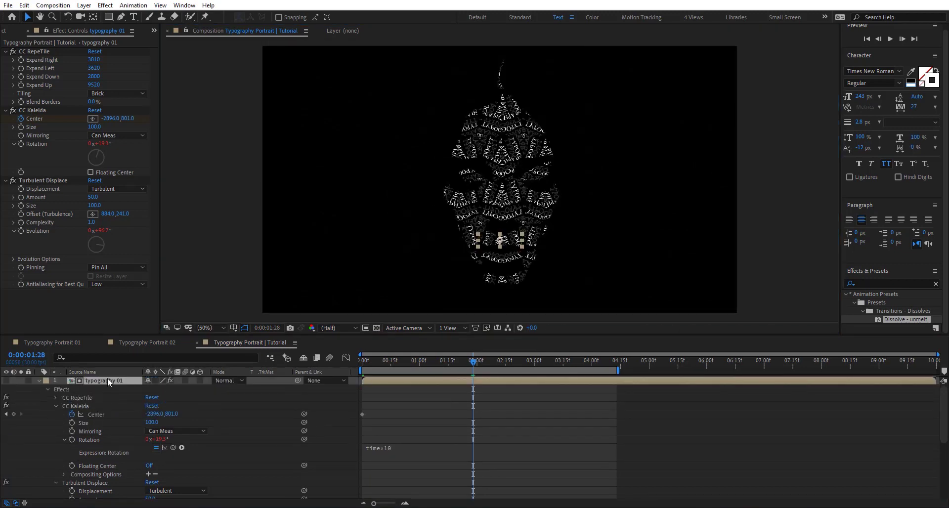
{"action": "double_click", "coordinate": [105, 377]}
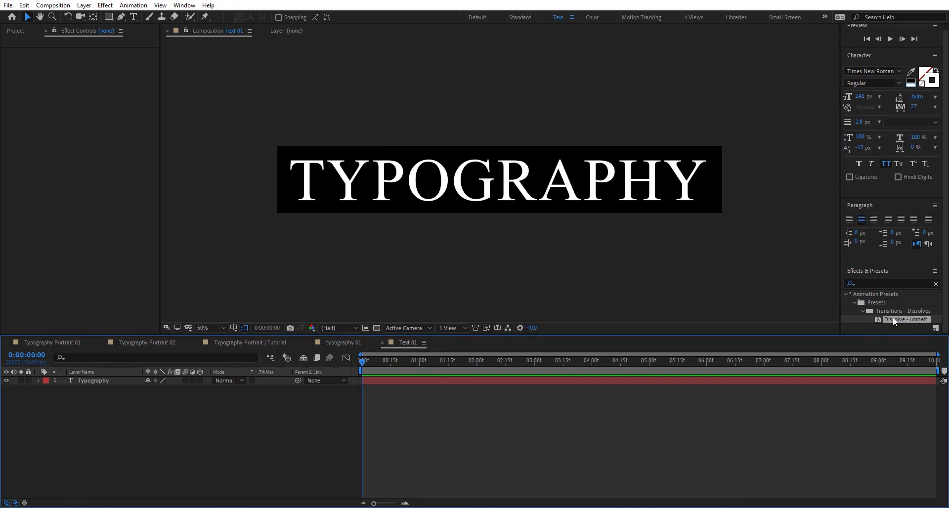
{"action": "left_click_drag", "start_coordinate": [906, 320], "coordinate": [440, 188]}
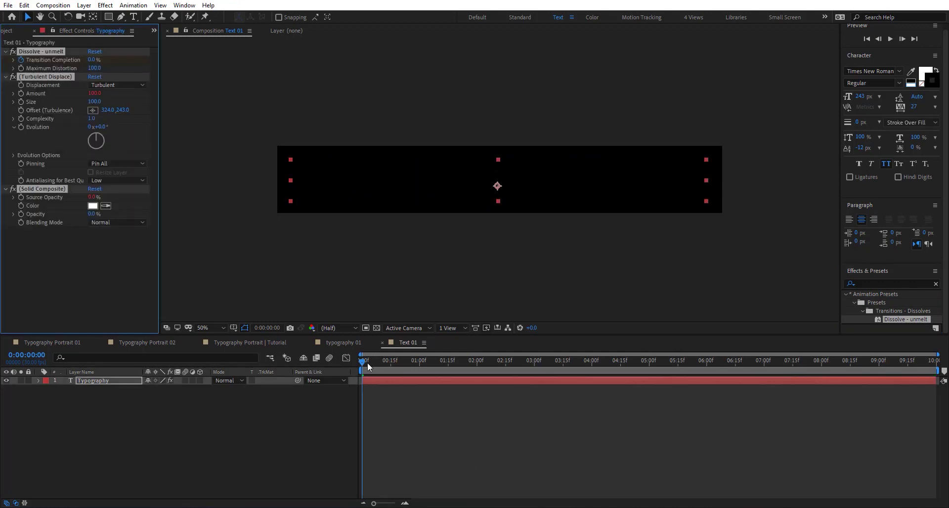
Step: Preview the Text 01 dissolve, reveal its keyframes and move the second Transition Completion keyframe to 0:00:01:20
{"action": "left_click", "coordinate": [367, 362]}
{"action": "key", "text": "space"}
{"action": "key", "text": "space"}
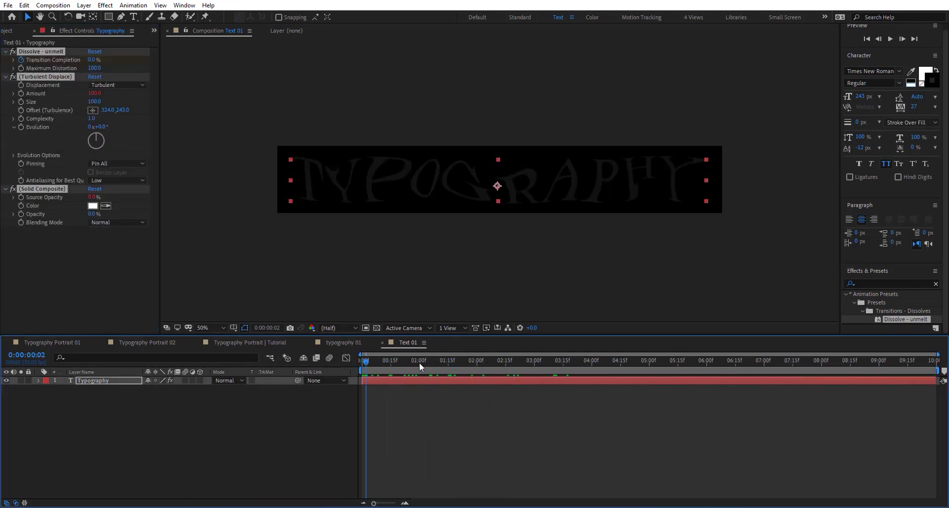
{"action": "left_click", "coordinate": [419, 362]}
{"action": "key", "text": "u"}
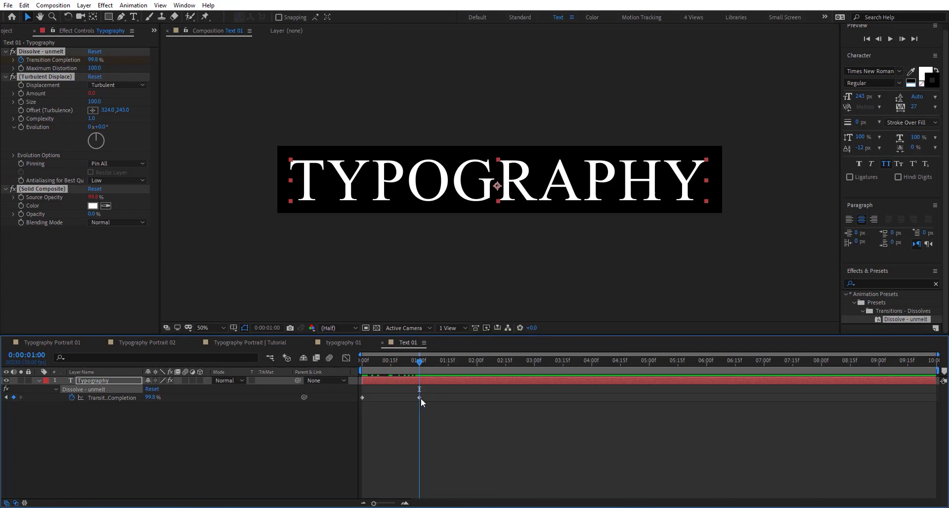
{"action": "left_click_drag", "start_coordinate": [420, 399], "coordinate": [362, 407]}
Step: Paste the Transition Completion keyframes at 0:00:07:21, time-reverse them into a dissolve-out and shift the pair to start at about 0:00:07:14
{"action": "left_click_drag", "start_coordinate": [781, 361], "coordinate": [807, 377]}
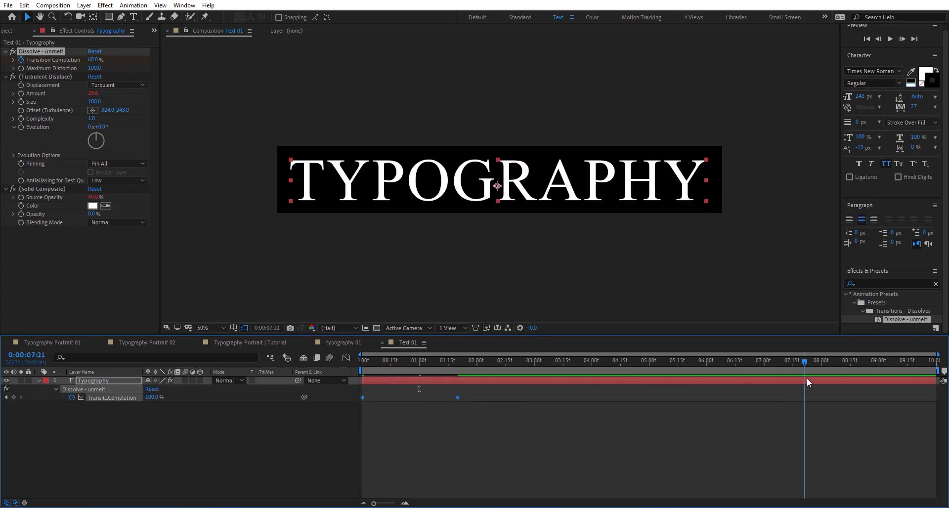
{"action": "key", "text": "ctrl+v"}
{"action": "right_click", "coordinate": [805, 396]}
{"action": "mouse_move", "coordinate": [825, 391]}
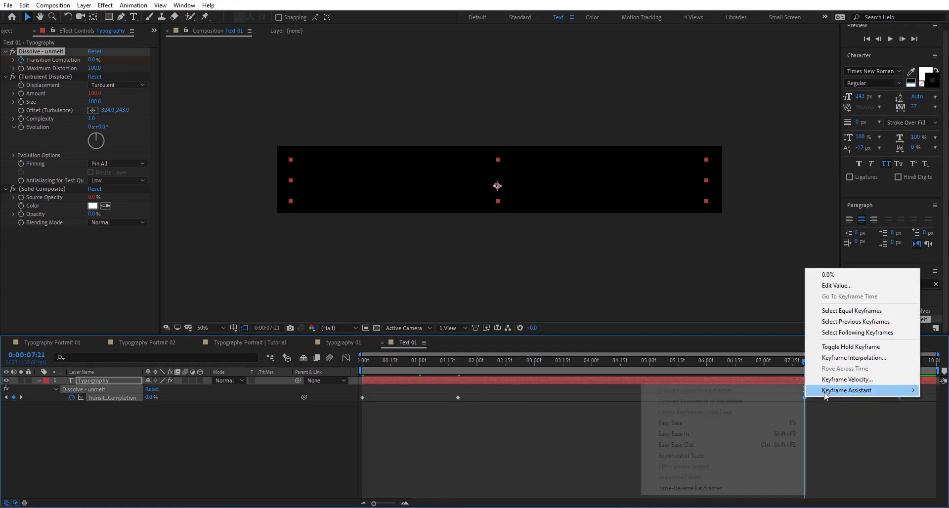
{"action": "left_click", "coordinate": [682, 488]}
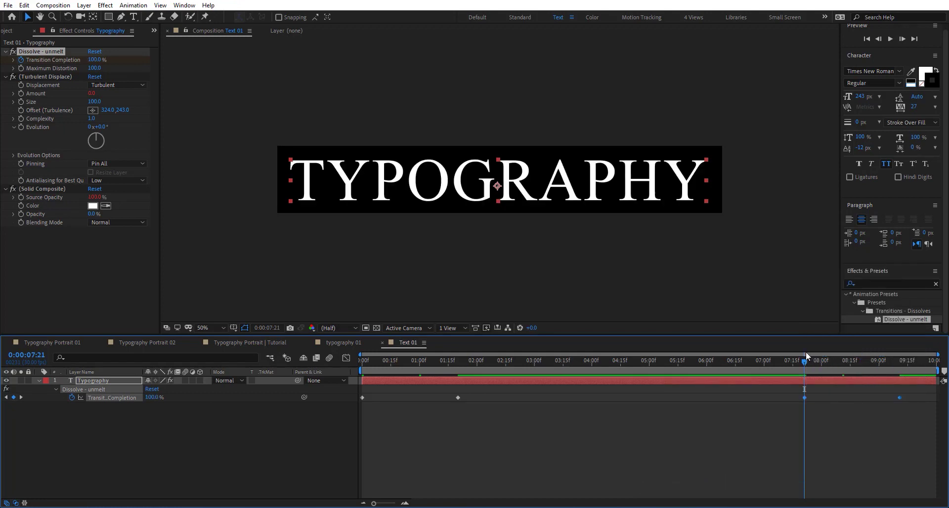
{"action": "left_click_drag", "start_coordinate": [805, 398], "coordinate": [792, 399]}
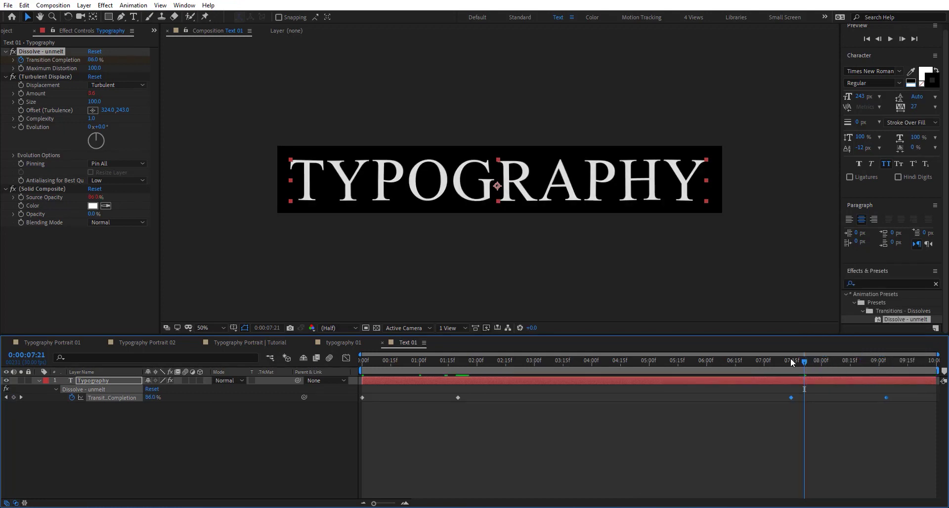
{"action": "left_click_drag", "start_coordinate": [806, 363], "coordinate": [458, 362]}
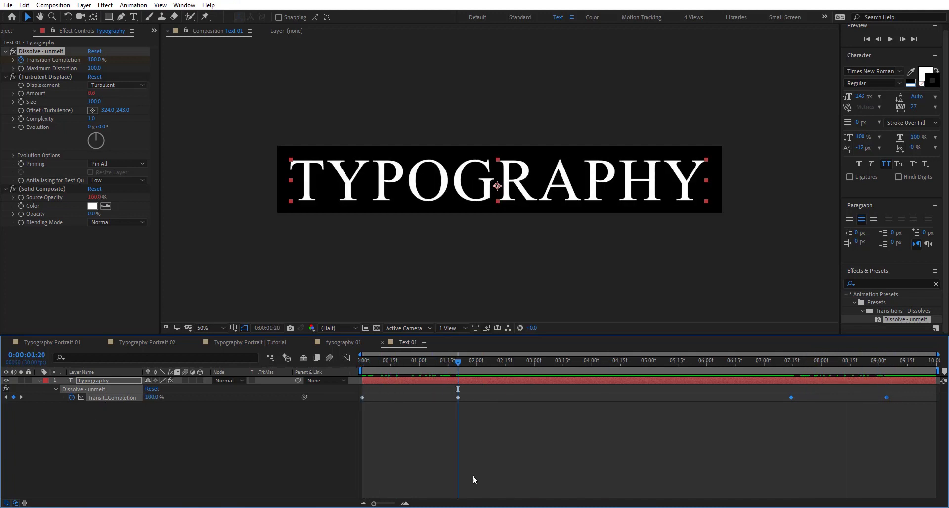
{"action": "left_click", "coordinate": [472, 475]}
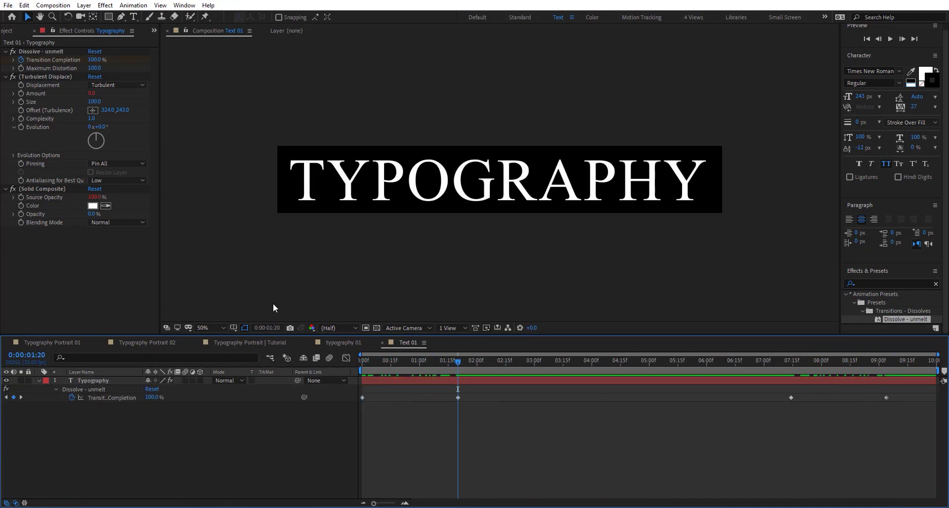
Step: In the nested Text 02 composition, change the outlined text to Portrait with a tracking of 280 and a font size of 246.3 px
{"action": "left_click", "coordinate": [341, 342]}
{"action": "double_click", "coordinate": [127, 390]}
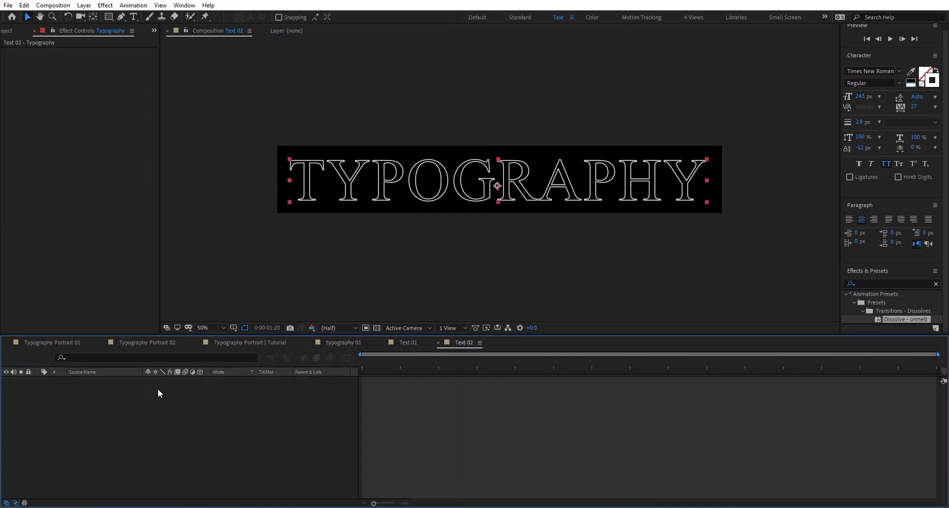
{"action": "double_click", "coordinate": [493, 178]}
{"action": "type", "text": "P"}
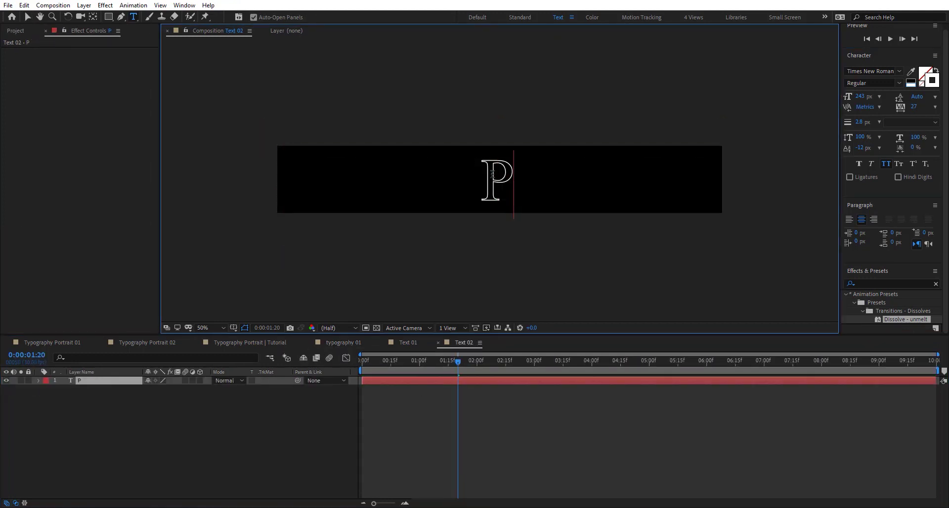
{"action": "type", "text": "ortrait"}
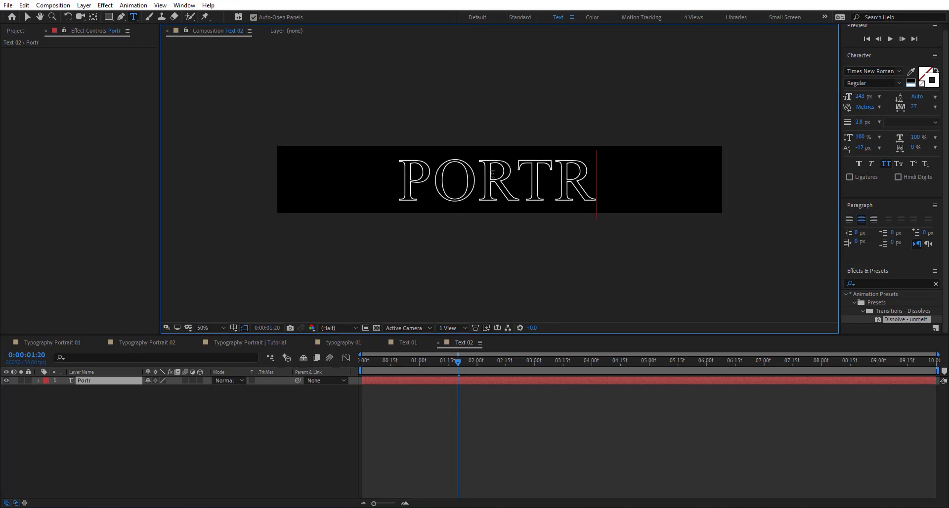
{"action": "left_click", "coordinate": [579, 383]}
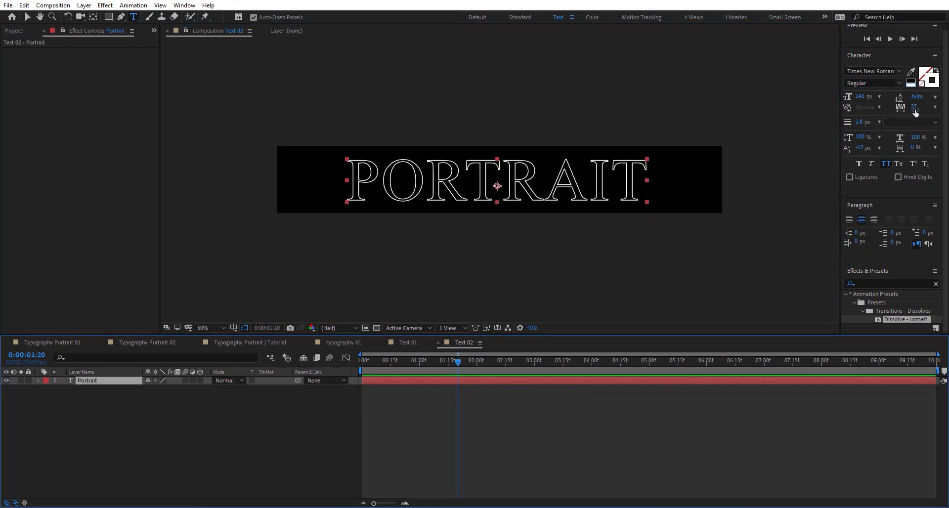
{"action": "mouse_move", "coordinate": [914, 110]}
{"action": "left_mouse_down"}
{"action": "mouse_move", "coordinate": [942, 107]}
{"action": "mouse_move", "coordinate": [923, 106]}
{"action": "left_mouse_up"}
{"action": "left_click_drag", "start_coordinate": [862, 100], "coordinate": [878, 97]}
Step: Apply the Dissolve - unmelt preset to the Portrait layer at the start and move its second keyframe to about 0:00:02:01
{"action": "left_click", "coordinate": [363, 359]}
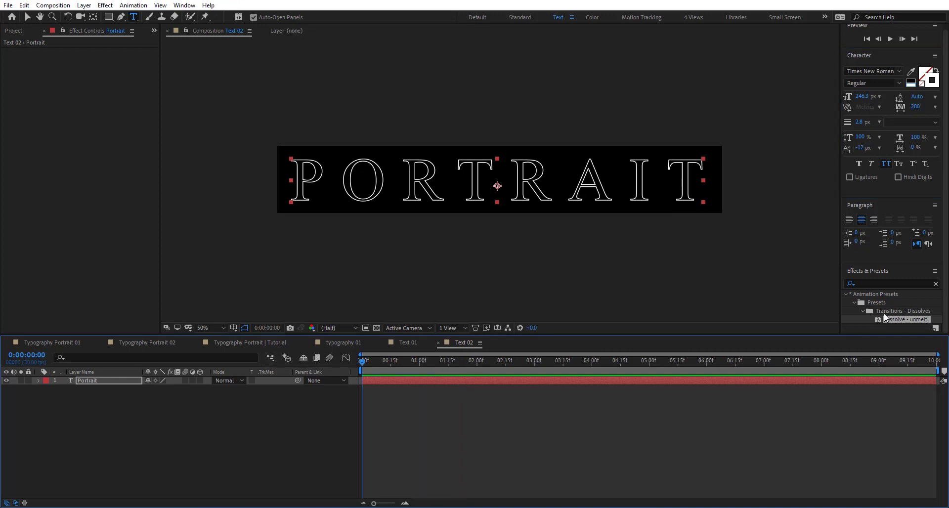
{"action": "double_click", "coordinate": [904, 318]}
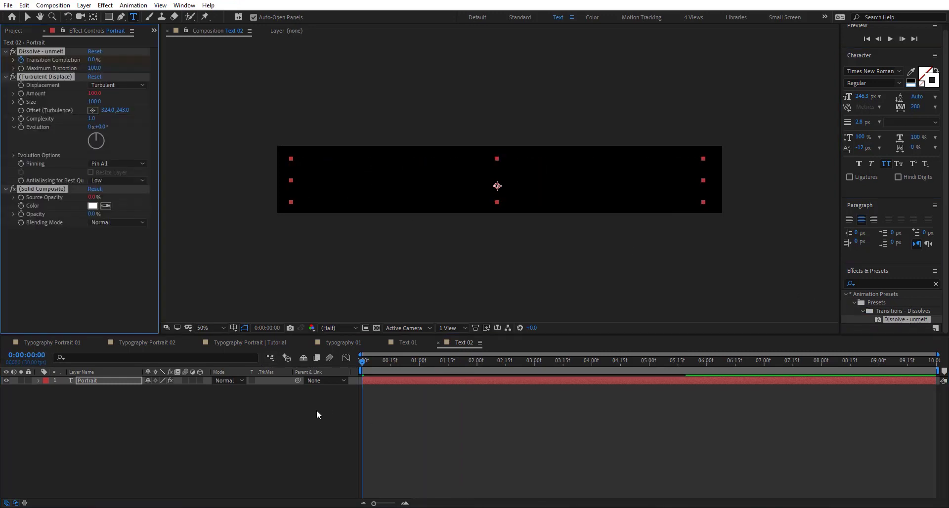
{"action": "key", "text": "v"}
{"action": "key", "text": "u"}
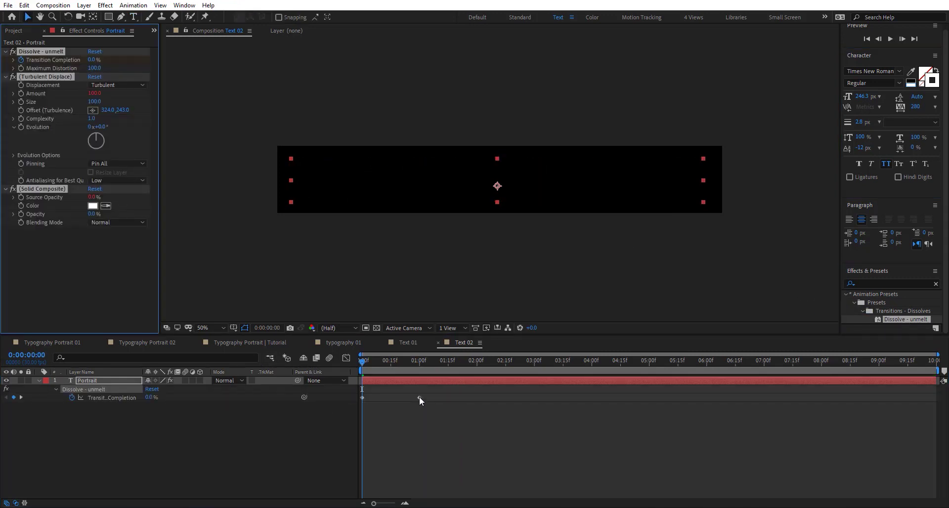
{"action": "left_click_drag", "start_coordinate": [419, 397], "coordinate": [337, 421]}
Step: Paste copies of the Portrait layer's Transition Completion keyframes at 0:00:07:01 and time-reverse them
{"action": "left_click_drag", "start_coordinate": [746, 362], "coordinate": [782, 377]}
{"action": "key", "text": "ctrl+v"}
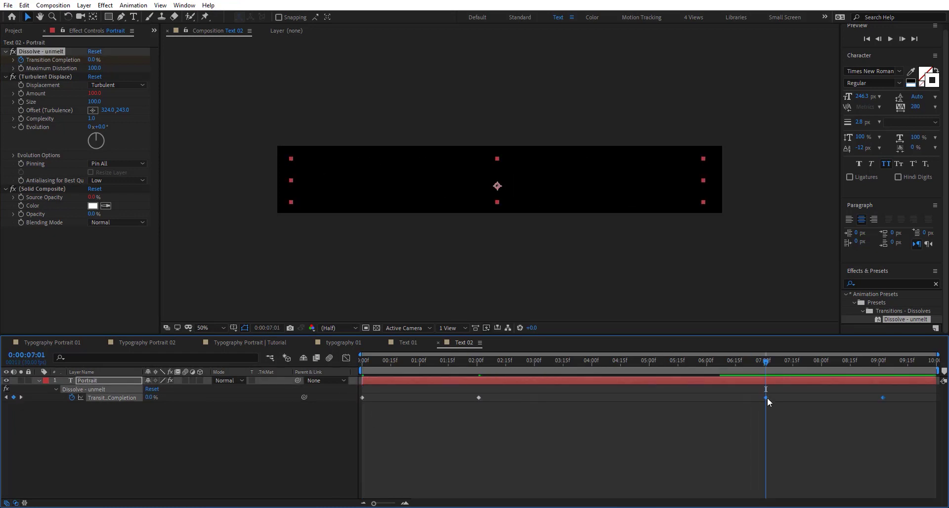
{"action": "right_click", "coordinate": [767, 398]}
{"action": "mouse_move", "coordinate": [825, 391]}
{"action": "left_click", "coordinate": [719, 489]}
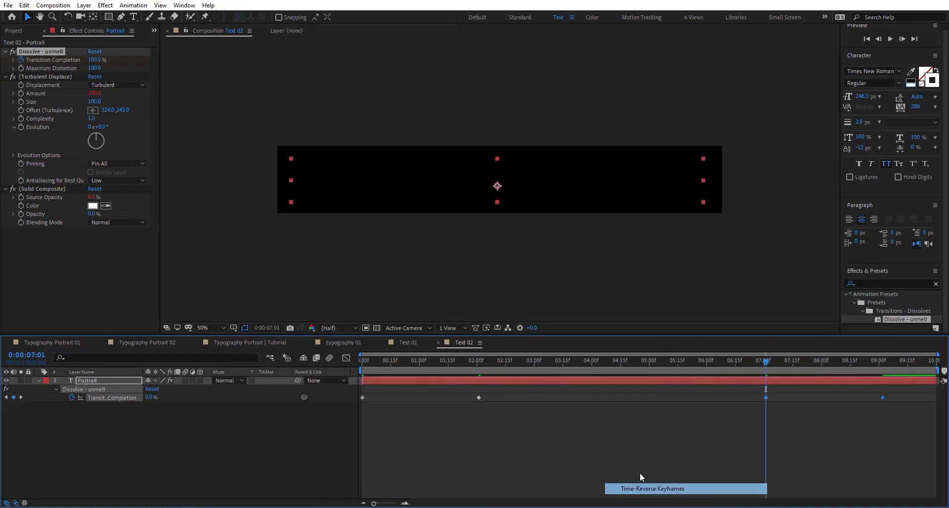
Step: Shorten both Portrait dissolves by moving the second keyframe to about 0:00:01:19 and the last one to about 0:00:08:18
{"action": "left_click_drag", "start_coordinate": [479, 397], "coordinate": [456, 397]}
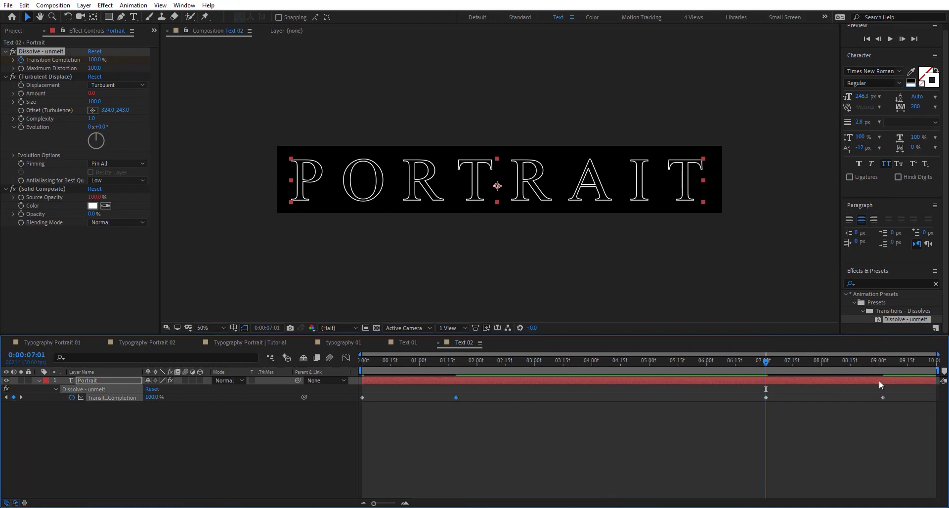
{"action": "left_click_drag", "start_coordinate": [883, 398], "coordinate": [857, 397]}
{"action": "left_click_drag", "start_coordinate": [381, 370], "coordinate": [426, 379]}
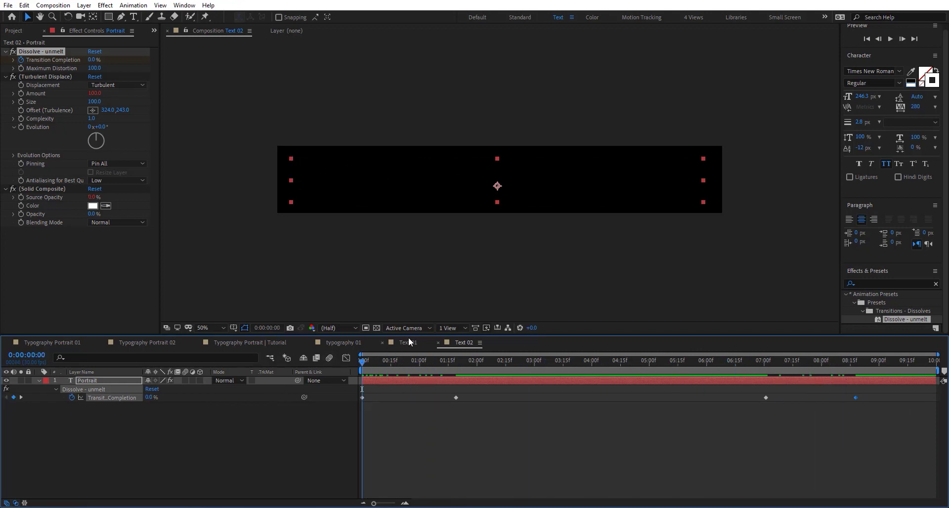
Step: In the typography 01 composition, offset the Text 01 layer to start about 12 frames after Text 02 and preview the reveal
{"action": "left_click", "coordinate": [346, 343]}
{"action": "left_click", "coordinate": [413, 381]}
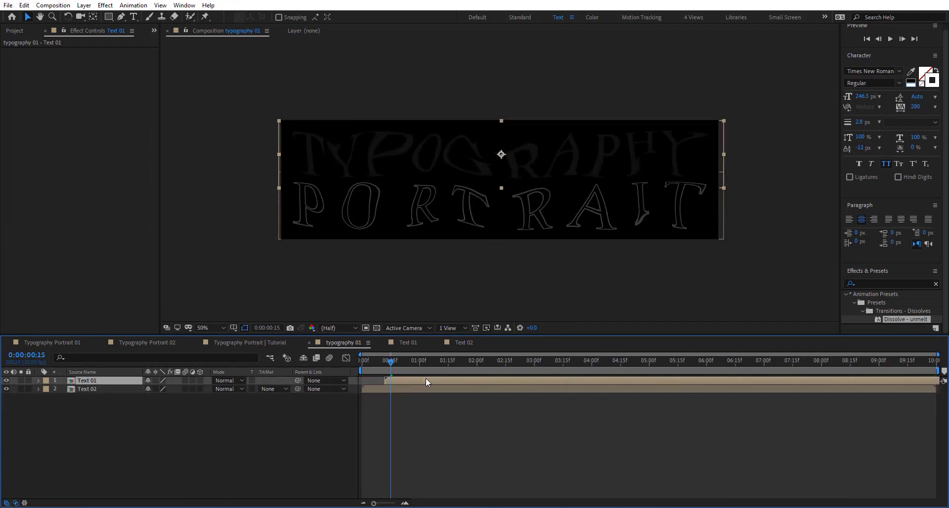
{"action": "key", "text": "space"}
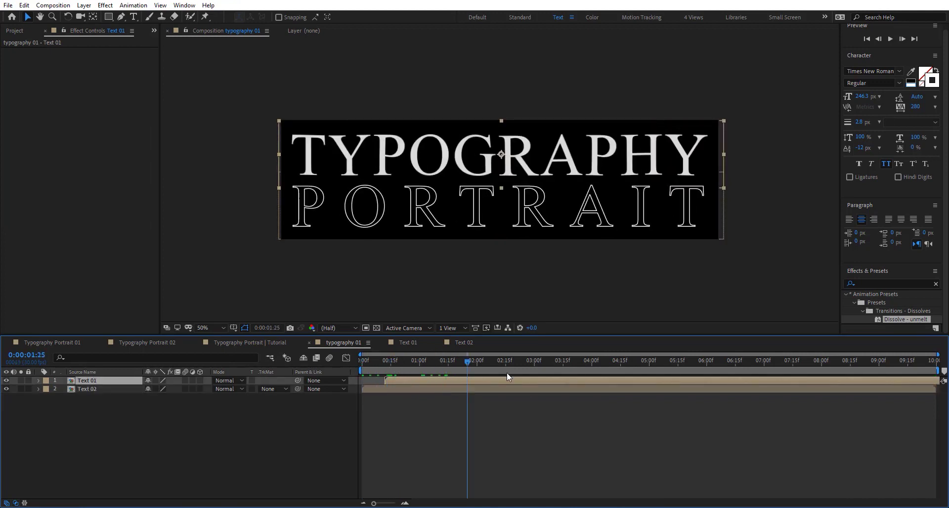
Step: In the Typography Portrait | Tutorial composition, set the CC RepeTile tiling to Unfold and return to the start for a preview
{"action": "left_click", "coordinate": [269, 343]}
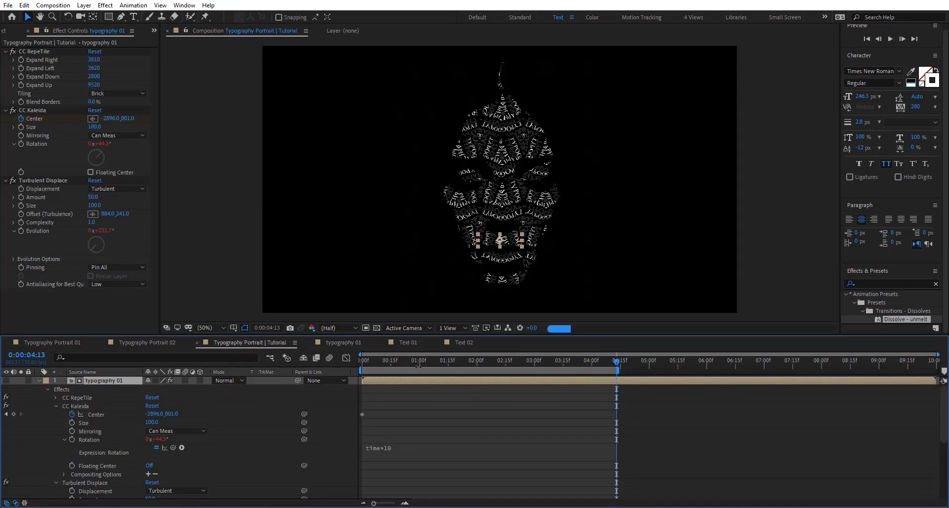
{"action": "left_click", "coordinate": [396, 363]}
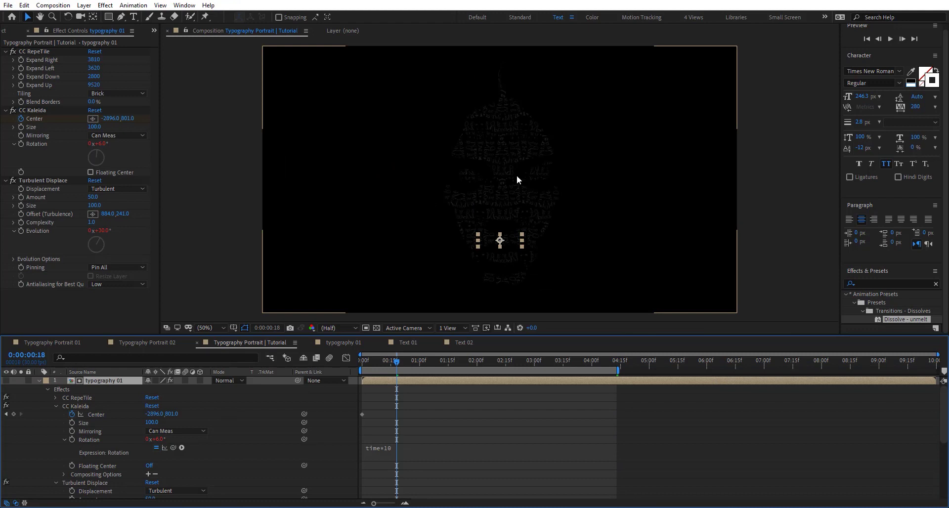
{"action": "left_click", "coordinate": [123, 94]}
{"action": "left_click", "coordinate": [141, 138]}
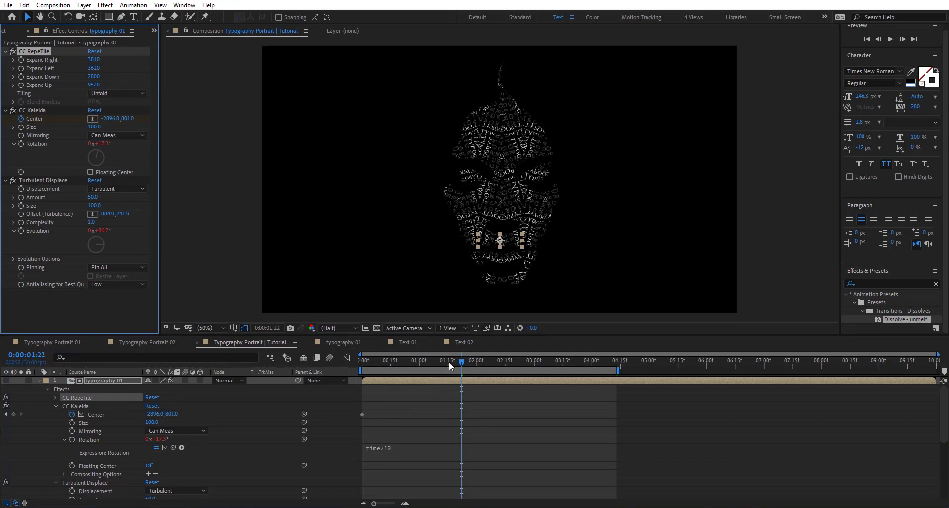
{"action": "left_click_drag", "start_coordinate": [449, 360], "coordinate": [353, 360]}
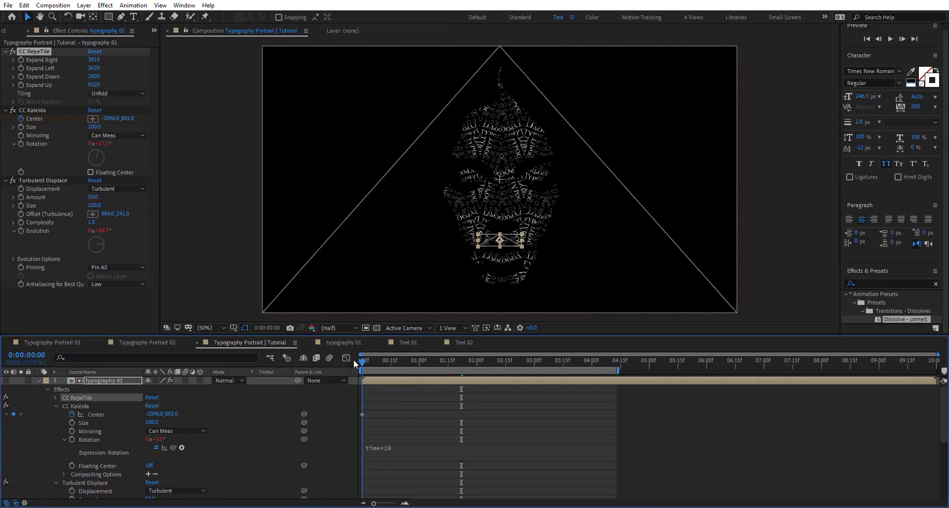
{"action": "left_click", "coordinate": [340, 411]}
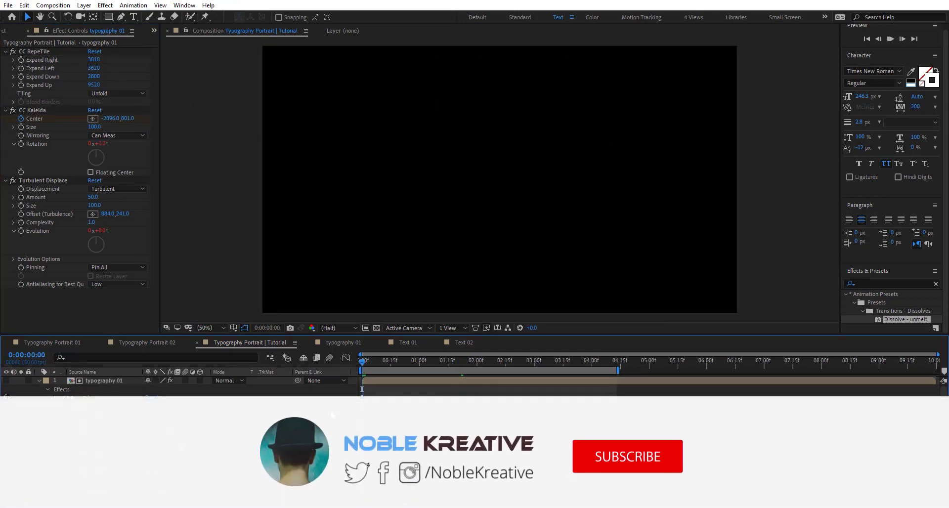
Step: Preview the typography portrait animation and inspect the frame at 0:00:02:21
{"action": "key", "text": "space"}
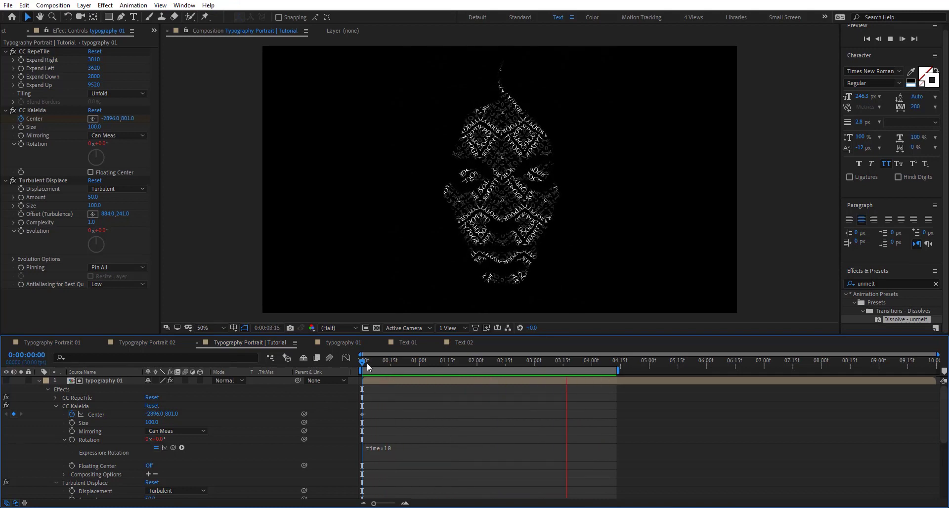
{"action": "left_click_drag", "start_coordinate": [367, 363], "coordinate": [516, 366]}
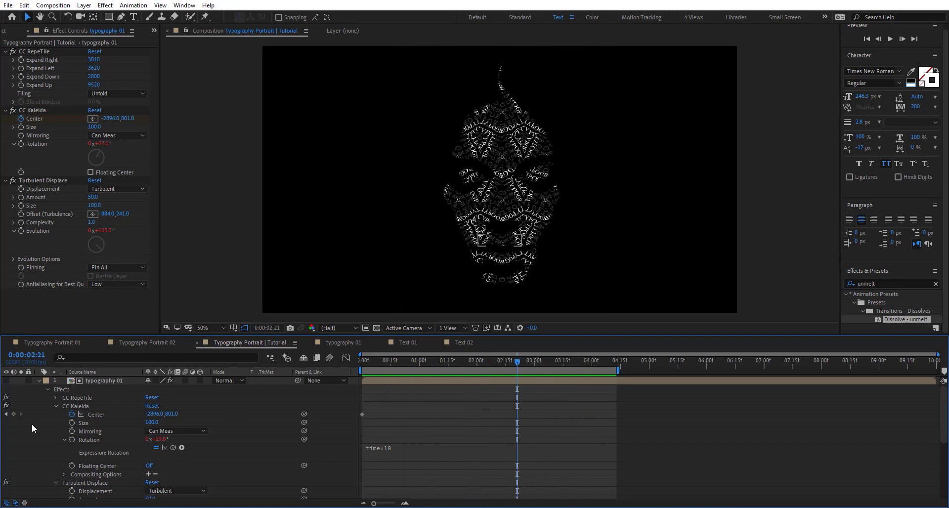
Step: Open the nested photo composition and add image 01.jpg beneath the image 04.jpg layer
{"action": "left_click", "coordinate": [37, 380]}
{"action": "double_click", "coordinate": [92, 390]}
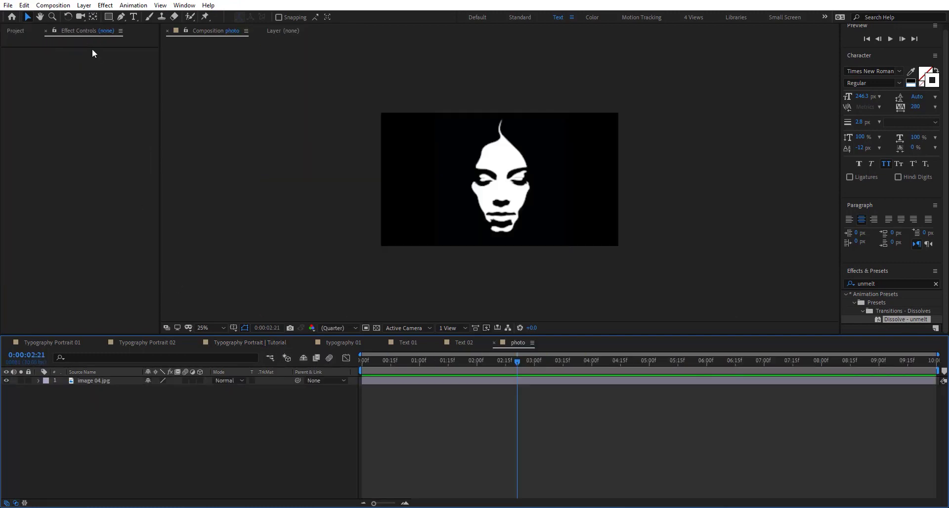
{"action": "left_click", "coordinate": [17, 31]}
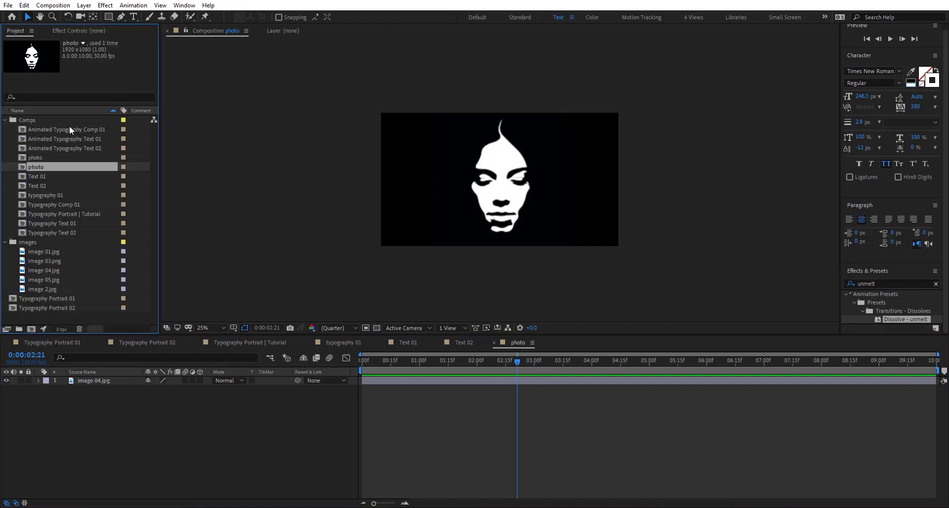
{"action": "left_click", "coordinate": [35, 251]}
{"action": "left_click_drag", "start_coordinate": [49, 322], "coordinate": [26, 386]}
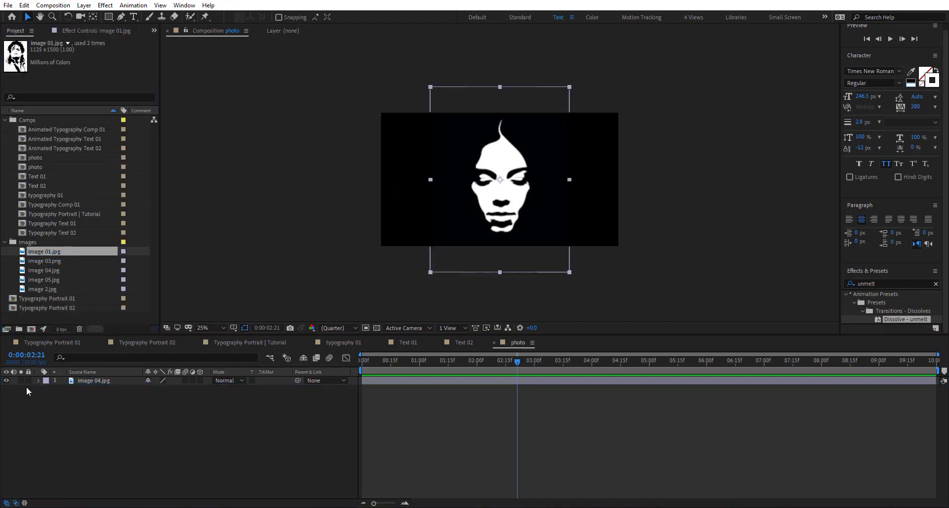
Step: Hide the image 04.jpg layer and scale image 01.jpg to 70%
{"action": "left_click", "coordinate": [5, 381]}
{"action": "key", "text": "s"}
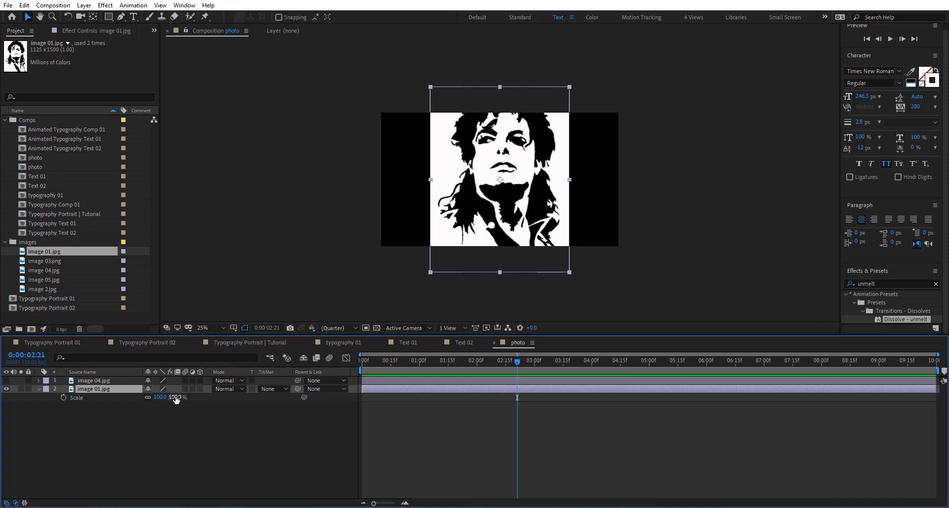
{"action": "left_click_drag", "start_coordinate": [173, 397], "coordinate": [231, 397]}
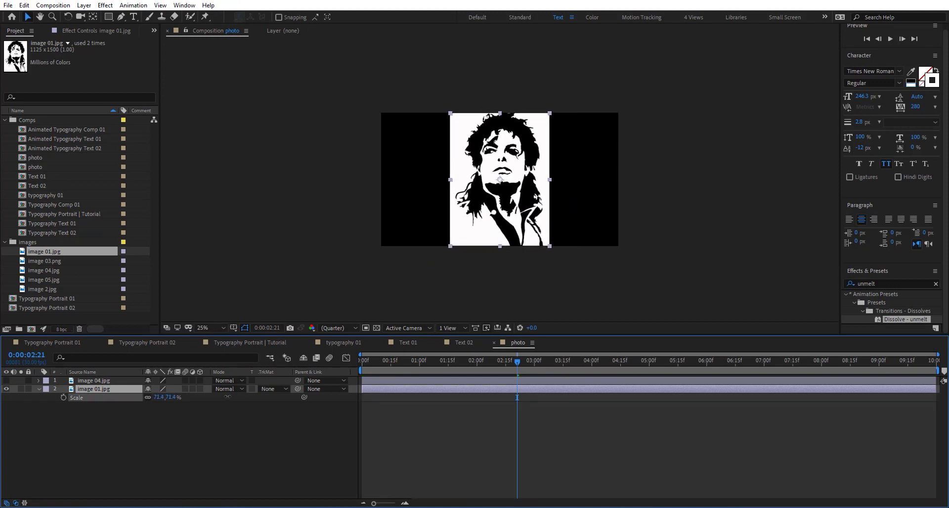
{"action": "left_click", "coordinate": [364, 434]}
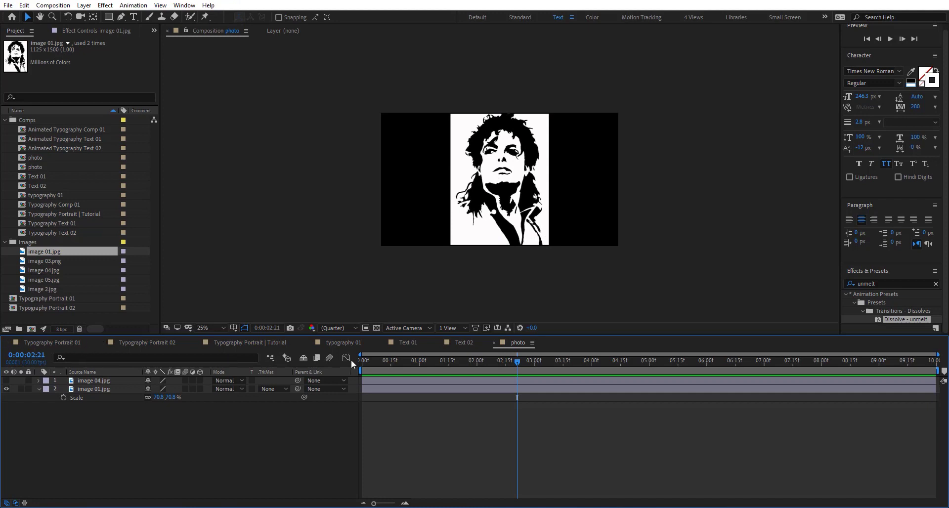
Step: Check the new portrait matte in the Typography Portrait | Tutorial composition around 0:00:01:21
{"action": "left_click", "coordinate": [239, 343]}
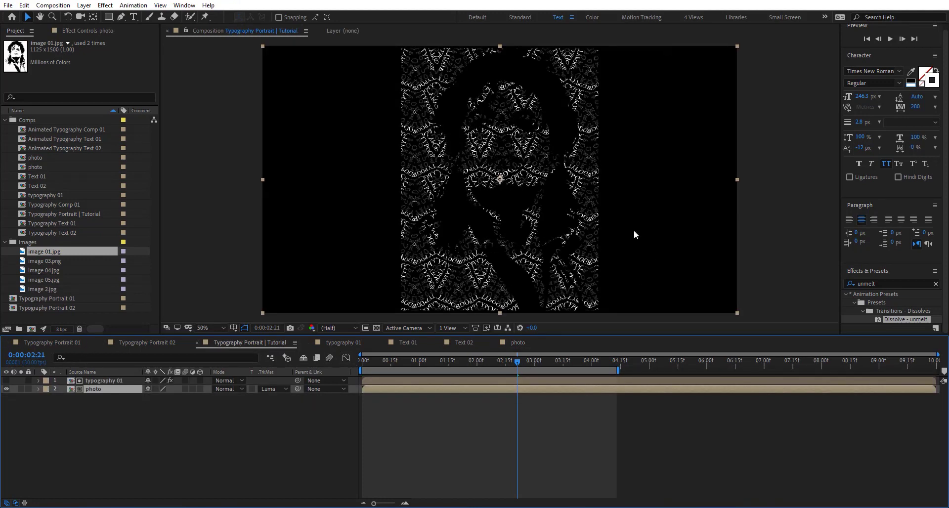
{"action": "mouse_move", "coordinate": [512, 361]}
{"action": "left_mouse_down"}
{"action": "mouse_move", "coordinate": [363, 373]}
{"action": "mouse_move", "coordinate": [500, 366]}
{"action": "left_mouse_up"}
{"action": "left_click", "coordinate": [460, 374]}
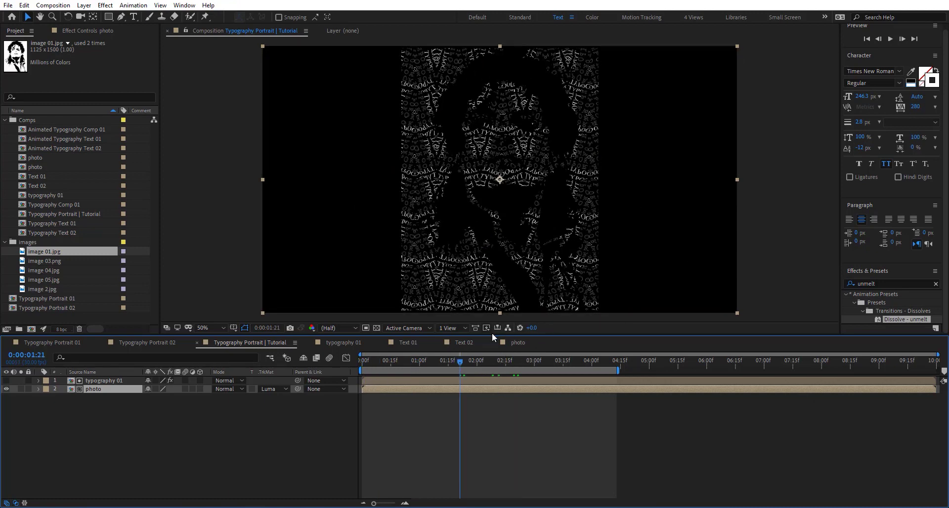
Step: Add a full-size white solid to the photo composition and send it behind all the image layers
{"action": "left_click", "coordinate": [516, 342]}
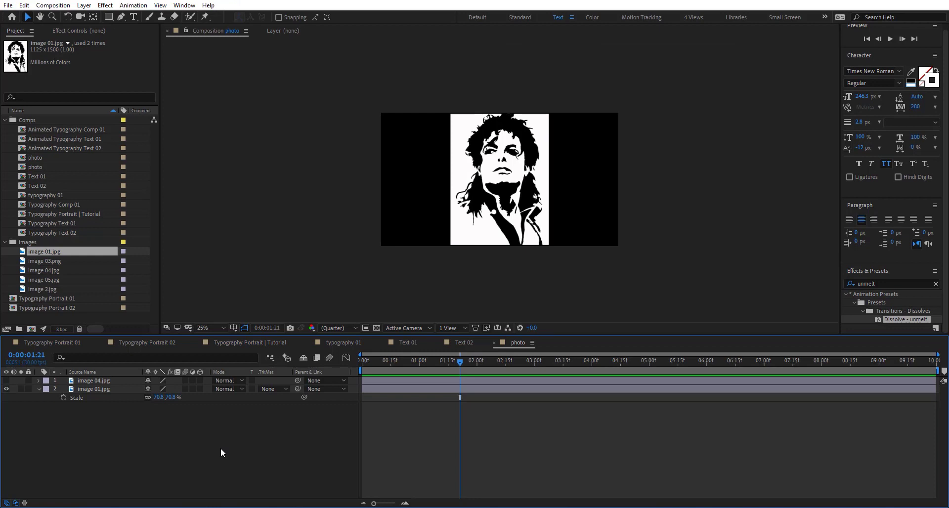
{"action": "key", "text": "ctrl+y"}
{"action": "left_click", "coordinate": [734, 228]}
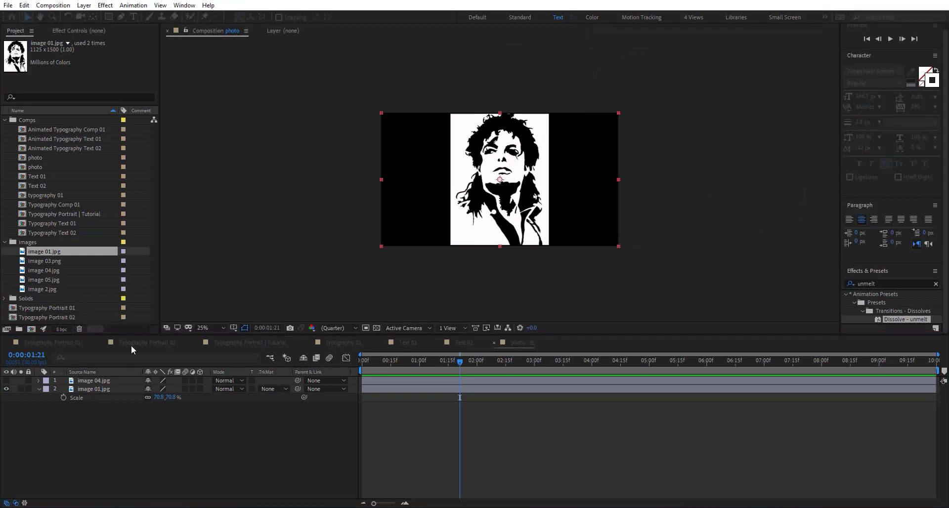
{"action": "key", "text": "ctrl+shift+bracketleft"}
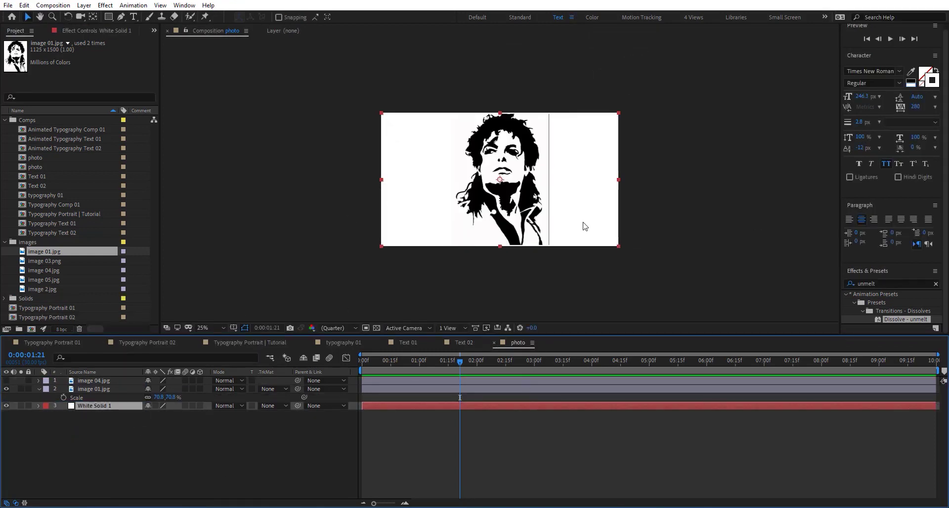
{"action": "scroll", "coordinate": [576, 169], "scroll_direction": "up", "scroll_amount": 3}
{"action": "scroll", "coordinate": [617, 187], "scroll_direction": "down", "scroll_amount": 1}
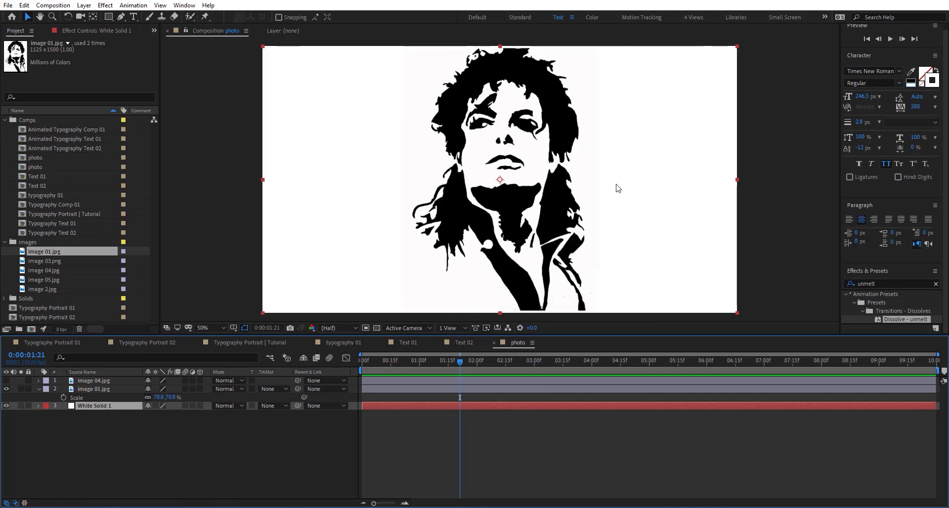
Step: In the Typography Portrait | Tutorial composition, set typography 01's CC RepeTile Expand Left to 9780 and Expand Right to 11810
{"action": "left_click", "coordinate": [273, 344]}
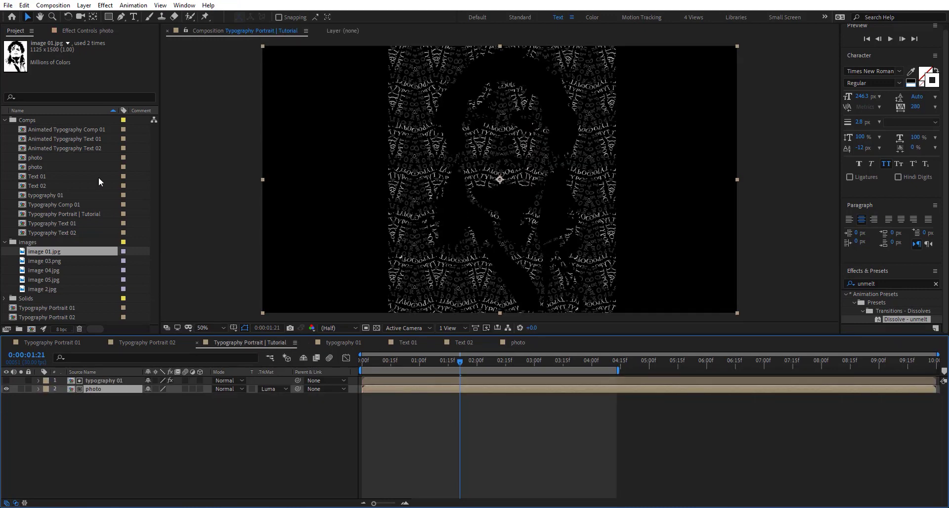
{"action": "left_click", "coordinate": [72, 33]}
{"action": "left_click", "coordinate": [111, 380]}
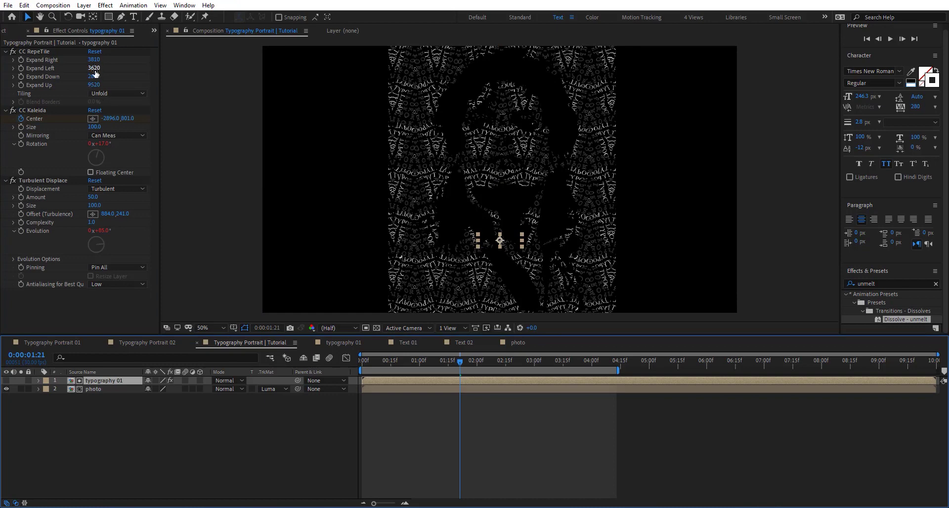
{"action": "left_click_drag", "start_coordinate": [96, 74], "coordinate": [116, 71]}
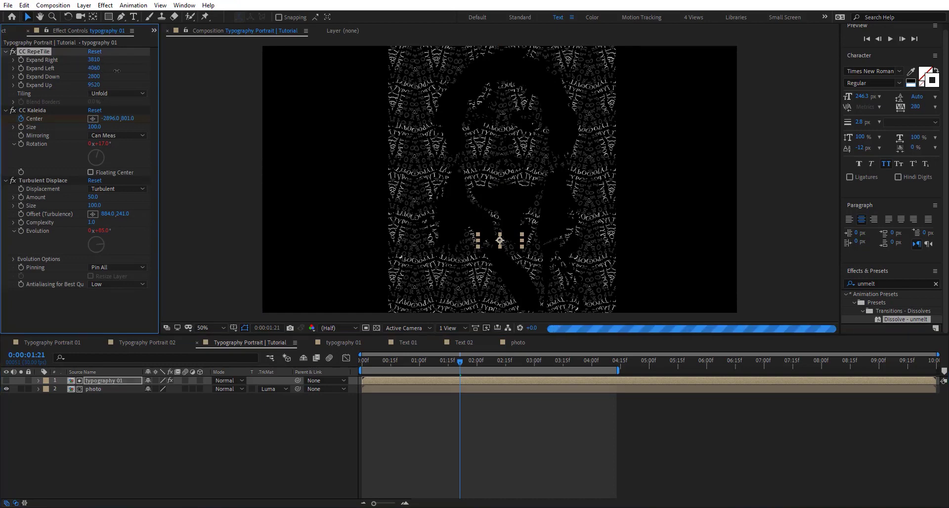
{"action": "left_click_drag", "start_coordinate": [116, 71], "coordinate": [336, 72]}
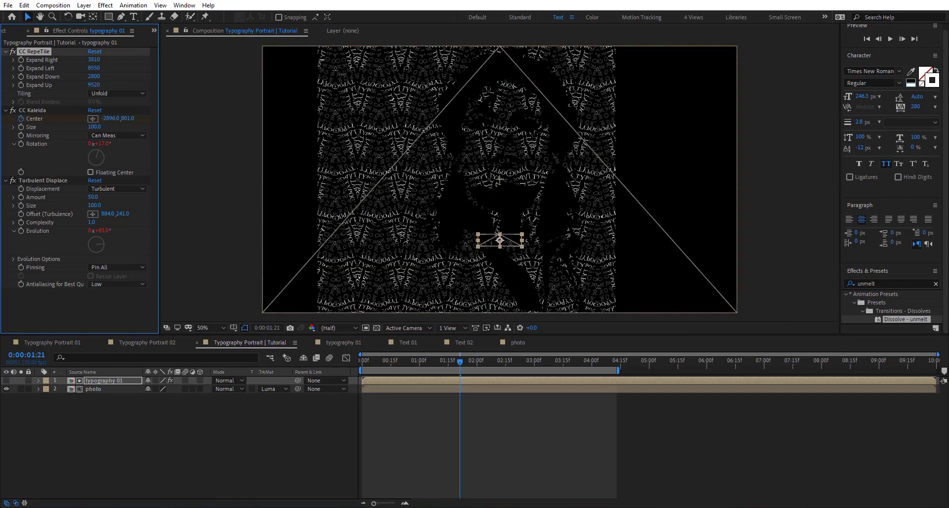
{"action": "left_click_drag", "start_coordinate": [348, 74], "coordinate": [403, 74]}
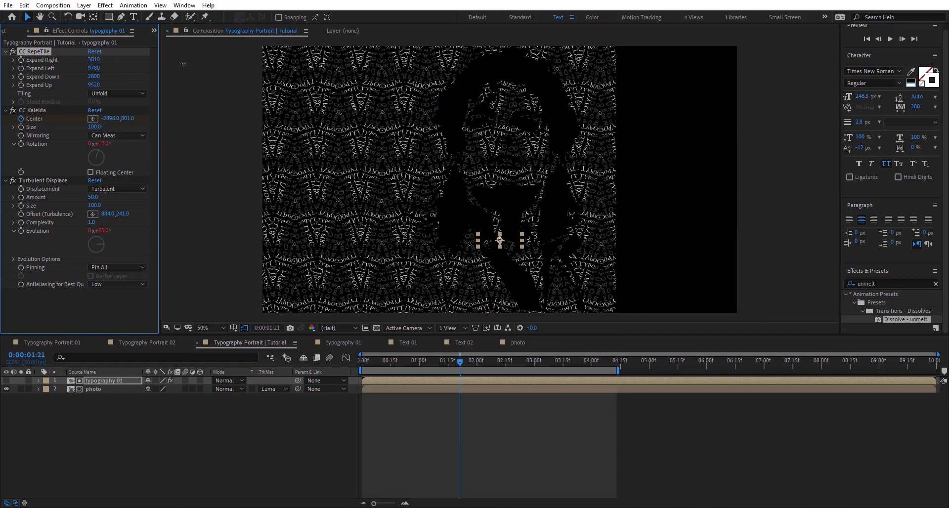
{"action": "left_click_drag", "start_coordinate": [184, 63], "coordinate": [539, 63]}
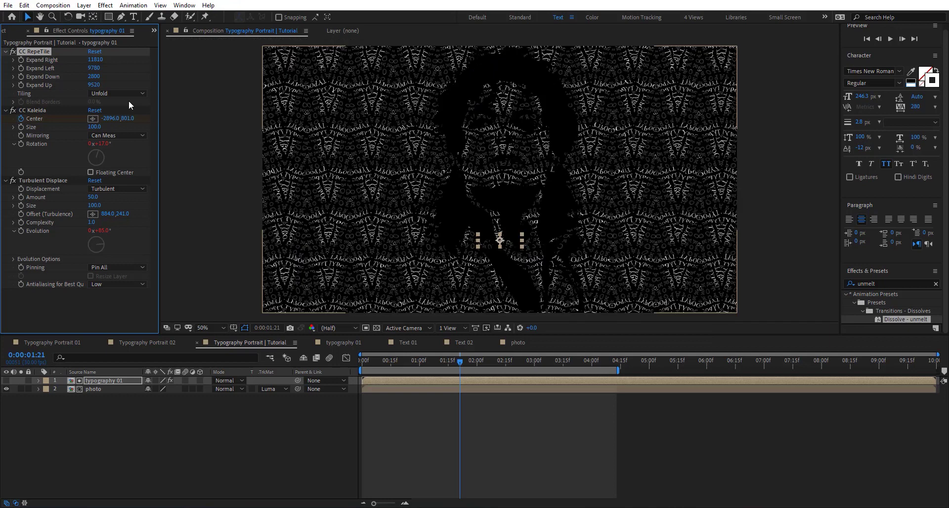
Step: In the photo composition, hide the white solid and apply the Invert effect to image 01.jpg
{"action": "left_click", "coordinate": [517, 342]}
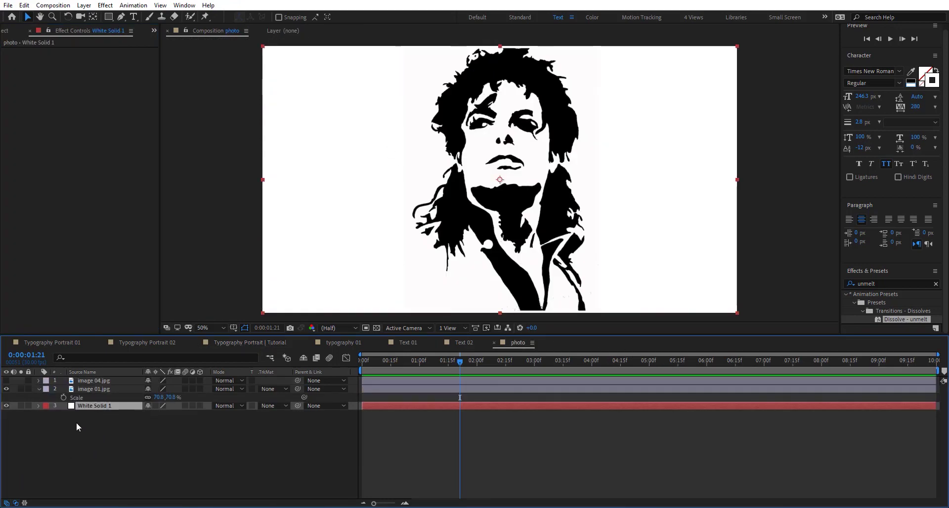
{"action": "left_click", "coordinate": [102, 390]}
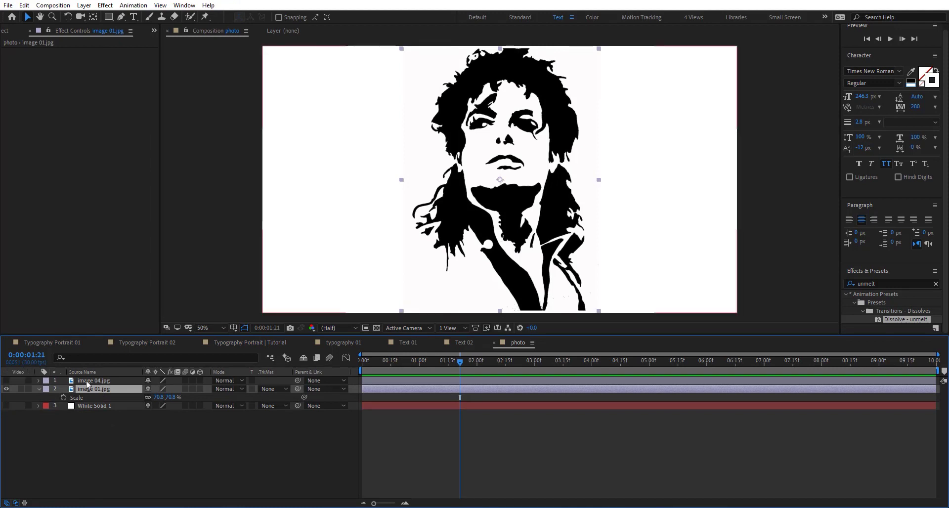
{"action": "key", "text": "ctrl+alt+shift+v"}
{"action": "key", "text": "ctrl+space"}
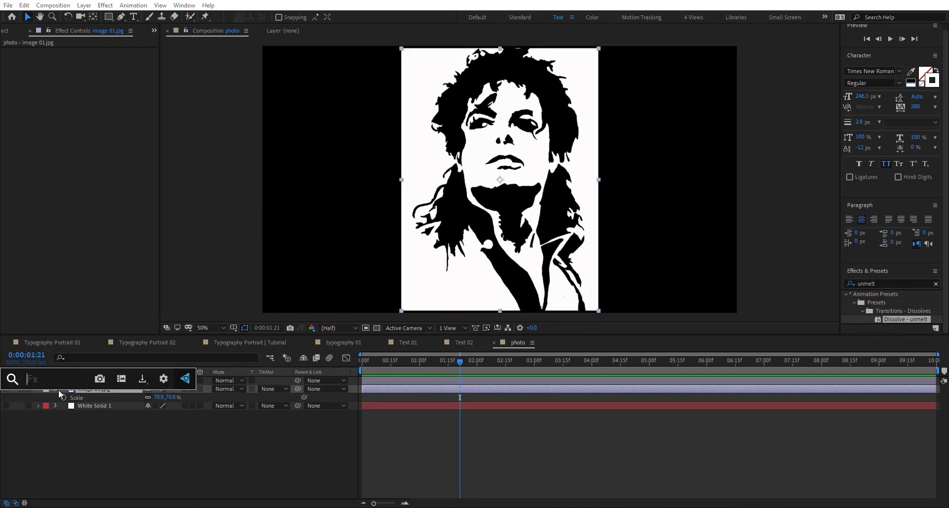
{"action": "type", "text": "invert"}
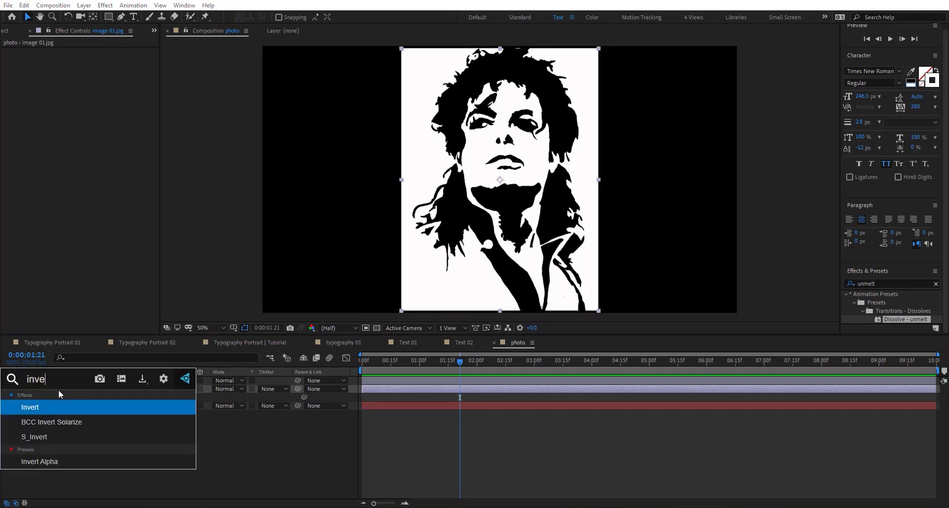
{"action": "key", "text": "Return"}
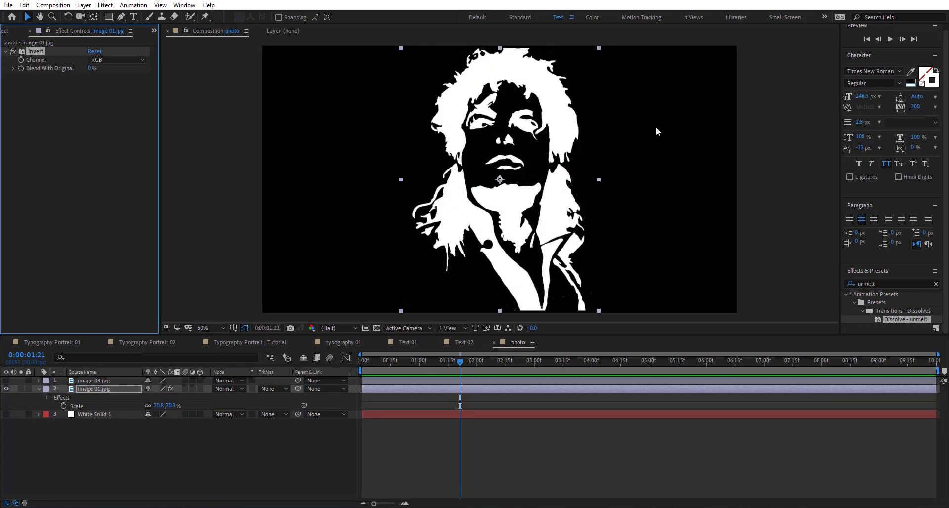
Step: In the Typography Portrait | Tutorial composition, reset typography 01's CC RepeTile and set Expand Up 7751, Down 2986, Left 2440 and Right 3200
{"action": "left_click", "coordinate": [271, 342]}
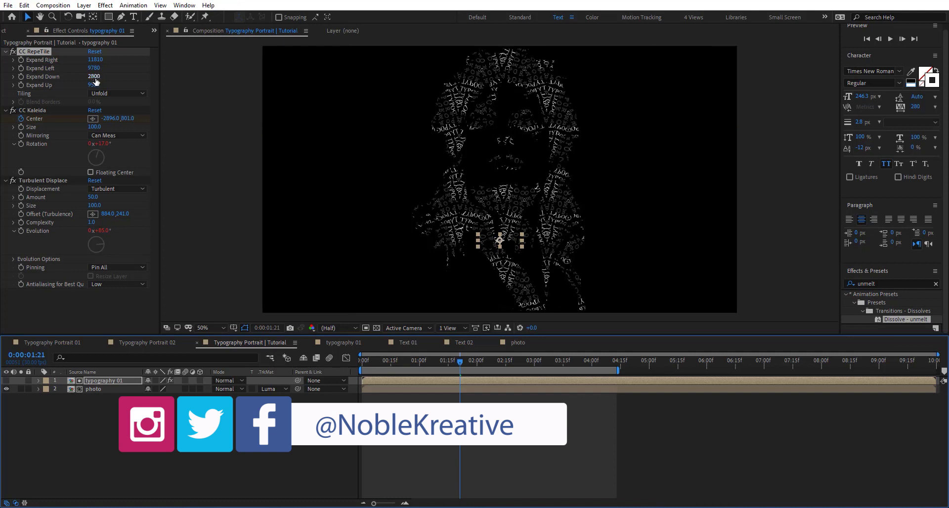
{"action": "left_click", "coordinate": [93, 52]}
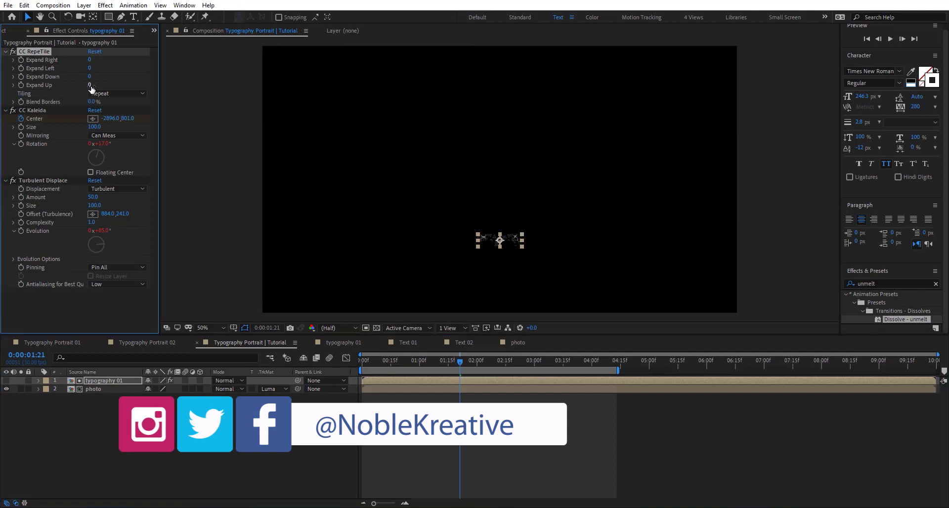
{"action": "left_click_drag", "start_coordinate": [307, 98], "coordinate": [637, 117]}
{"action": "left_click_drag", "start_coordinate": [90, 76], "coordinate": [182, 76]}
{"action": "left_click_drag", "start_coordinate": [91, 69], "coordinate": [191, 67]}
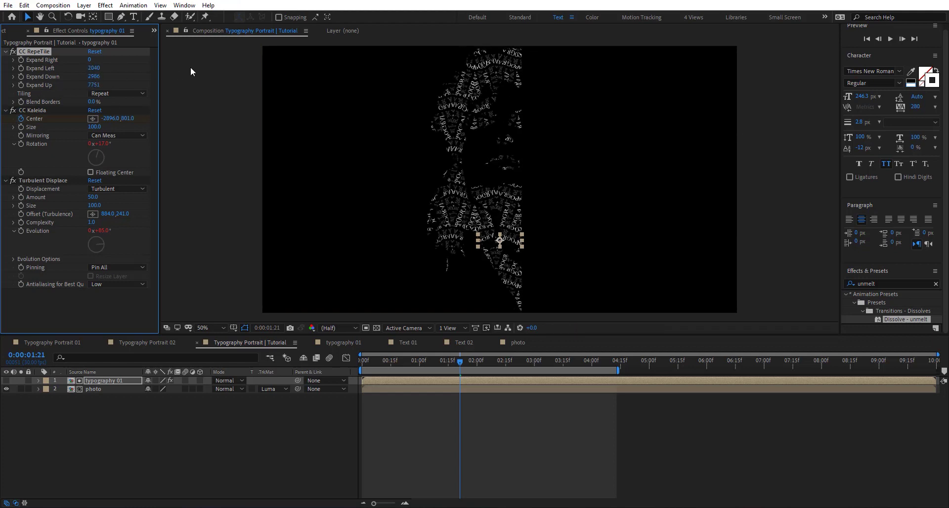
{"action": "left_click_drag", "start_coordinate": [91, 58], "coordinate": [248, 58]}
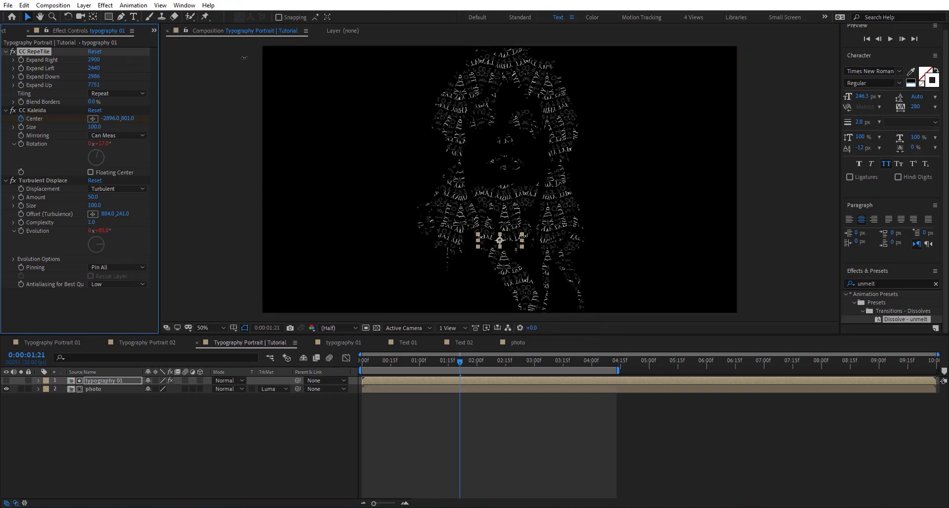
Step: Preview the retiled typography inside the inverted portrait and inspect the frame at 0:00:02:04
{"action": "left_click", "coordinate": [550, 413]}
{"action": "key", "text": "space"}
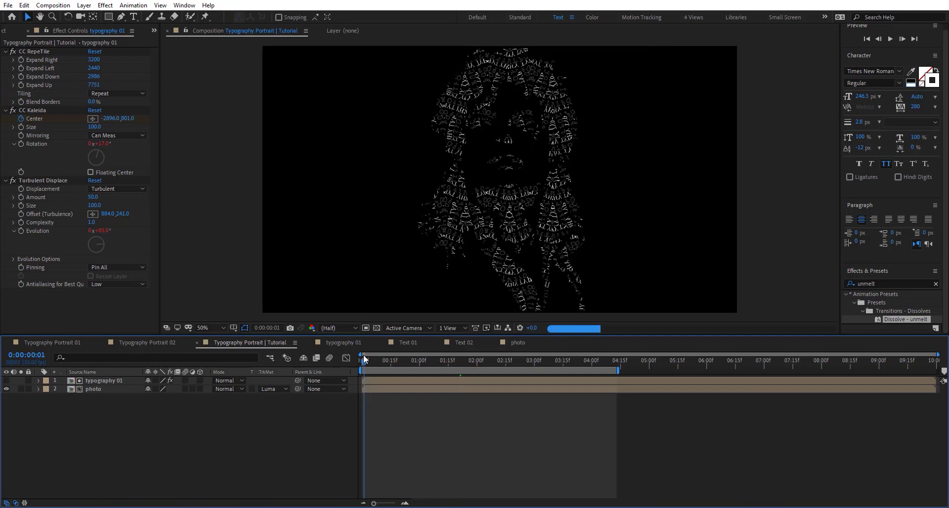
{"action": "left_click", "coordinate": [485, 372]}
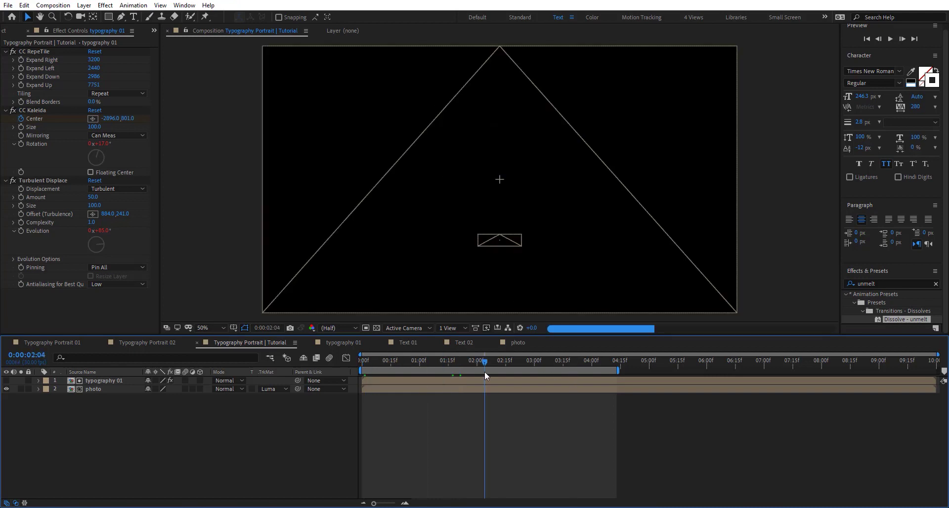
Step: Add image 05.jpg to the photo composition as the bottommost layer
{"action": "left_click", "coordinate": [506, 342]}
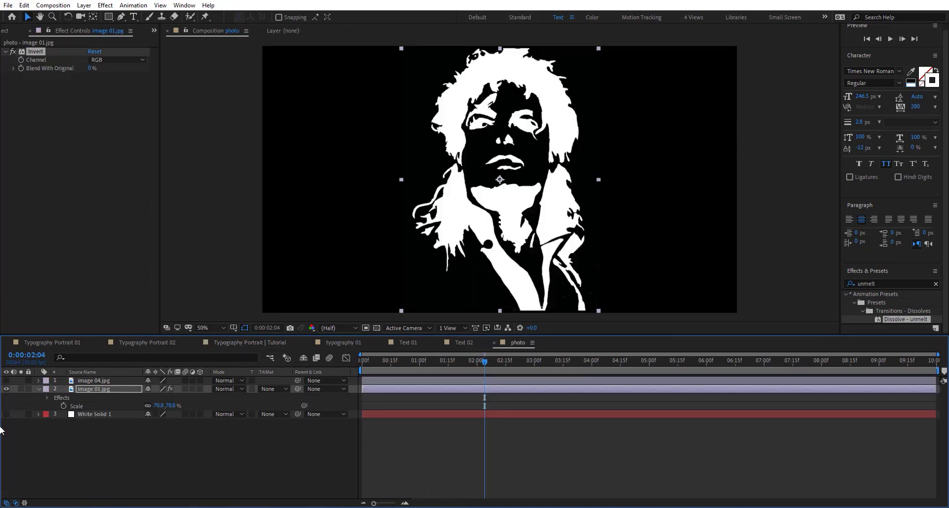
{"action": "left_click", "coordinate": [6, 30]}
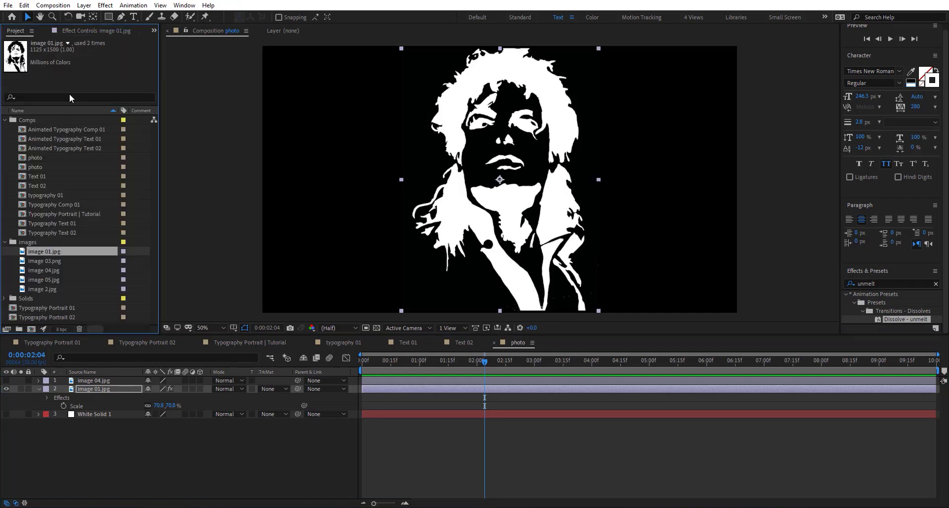
{"action": "left_click", "coordinate": [49, 282]}
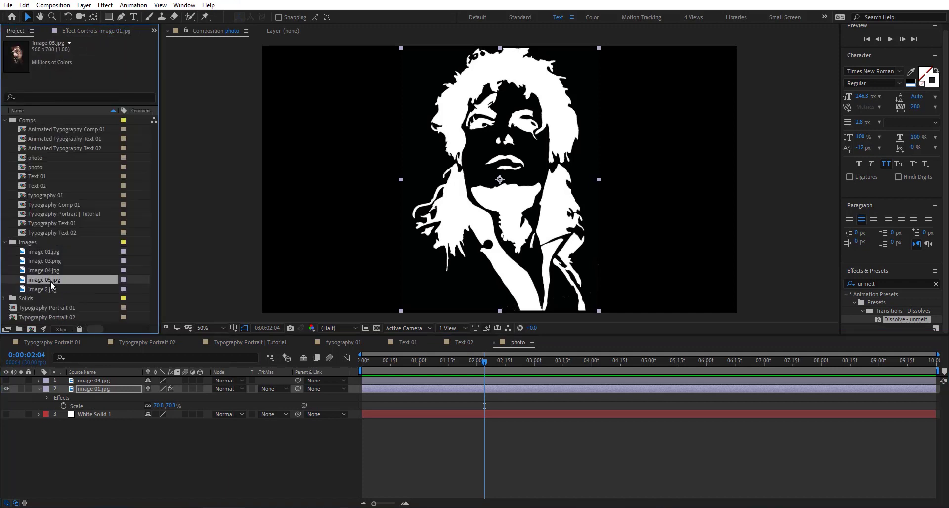
{"action": "left_click", "coordinate": [61, 454]}
{"action": "key", "text": "ctrl+/"}
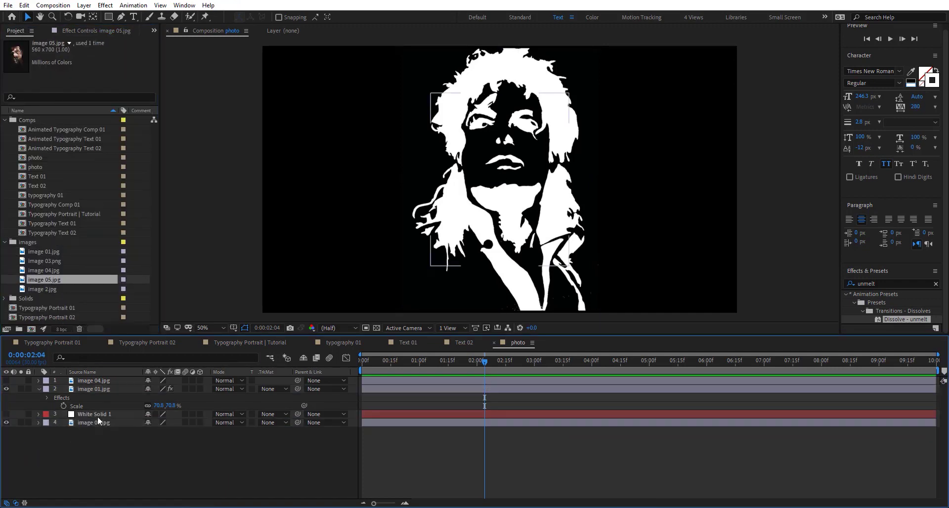
Step: Hide image 01.jpg and scale image 05.jpg to 155% in the photo composition, then check the Typography Portrait | Tutorial composition
{"action": "left_click", "coordinate": [6, 389]}
{"action": "left_click", "coordinate": [97, 422]}
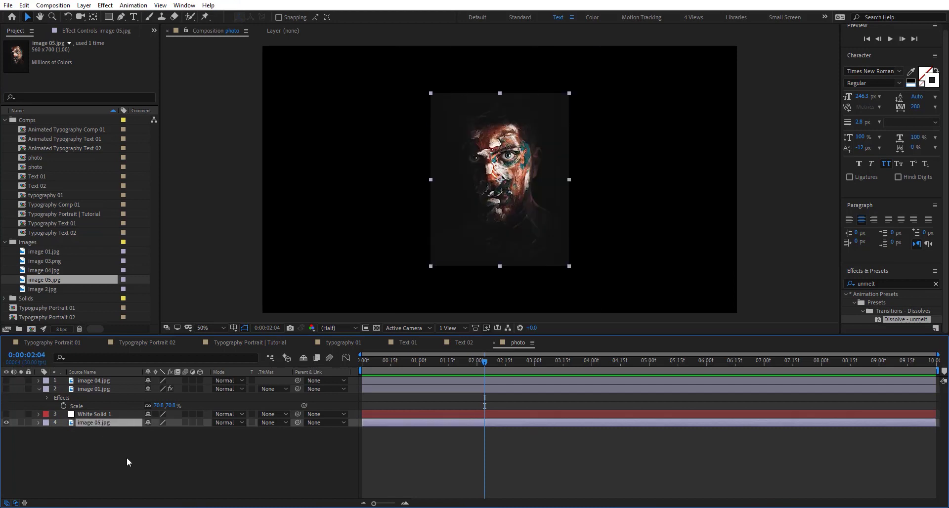
{"action": "left_click_drag", "start_coordinate": [175, 433], "coordinate": [201, 433]}
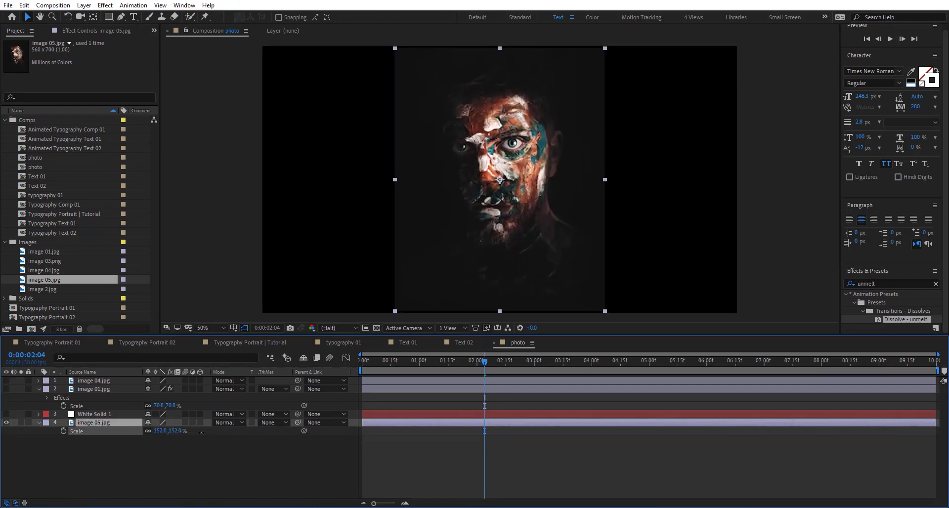
{"action": "left_click", "coordinate": [284, 342]}
{"action": "key", "text": "slash"}
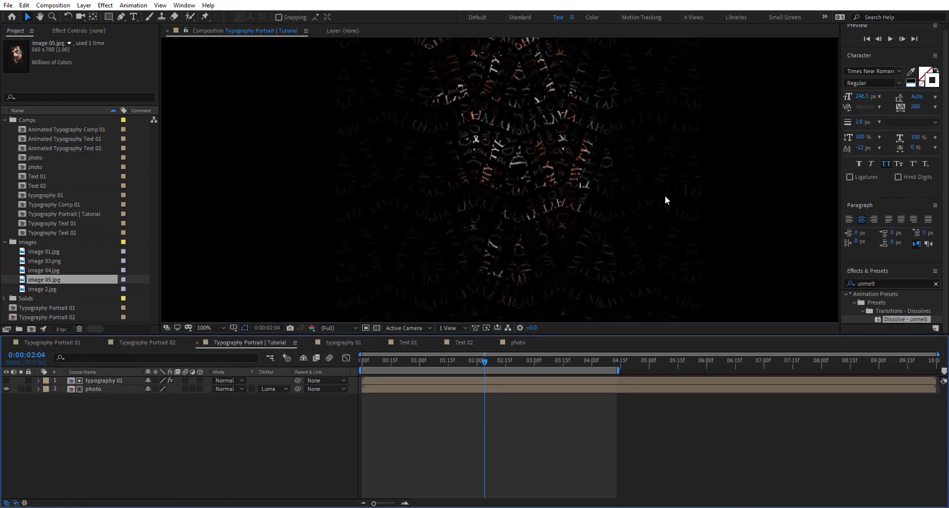
{"action": "key", "text": "shift+slash"}
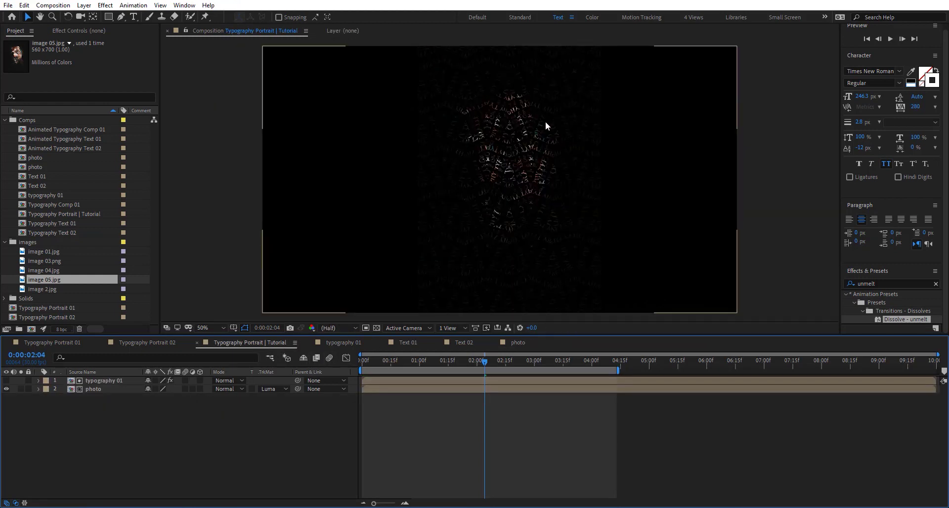
Step: Apply the Exposure effect to image 05.jpg in the photo composition, with Exposure 1.28 and Offset -0.0090
{"action": "left_click", "coordinate": [518, 343]}
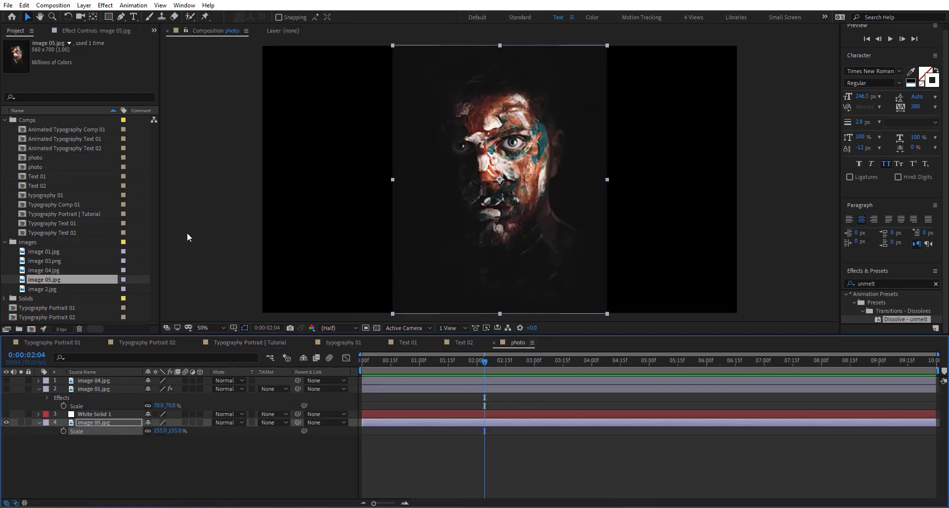
{"action": "left_click", "coordinate": [119, 420]}
{"action": "key", "text": "ctrl+space"}
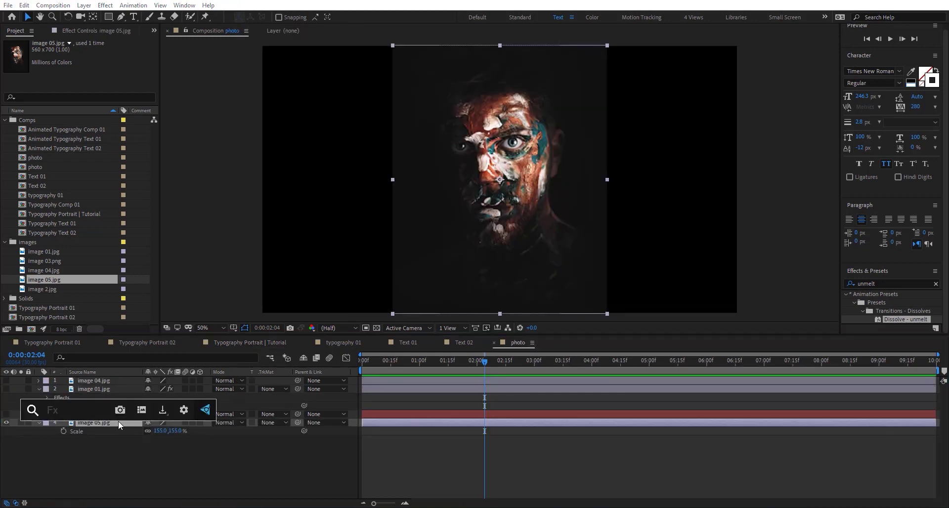
{"action": "type", "text": "ex"}
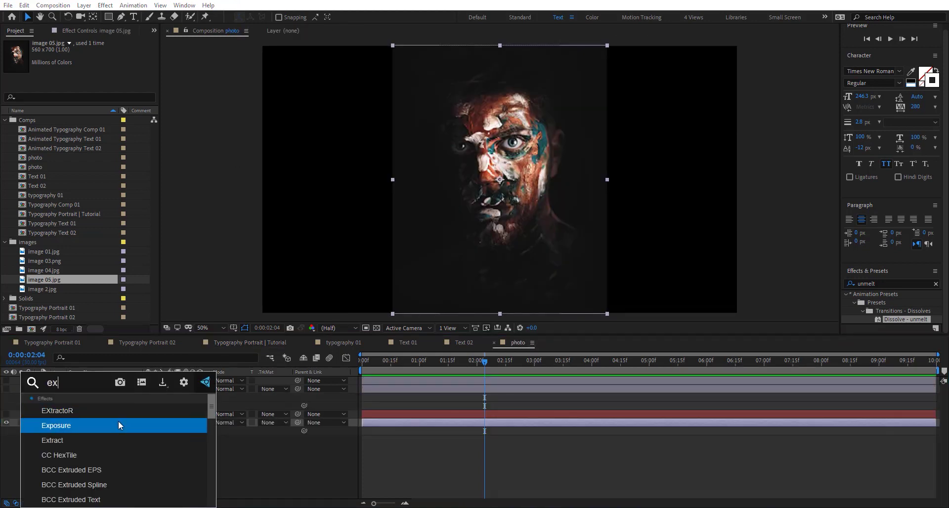
{"action": "left_click", "coordinate": [119, 424]}
{"action": "left_click_drag", "start_coordinate": [95, 85], "coordinate": [97, 80]}
{"action": "left_click_drag", "start_coordinate": [165, 75], "coordinate": [756, 108]}
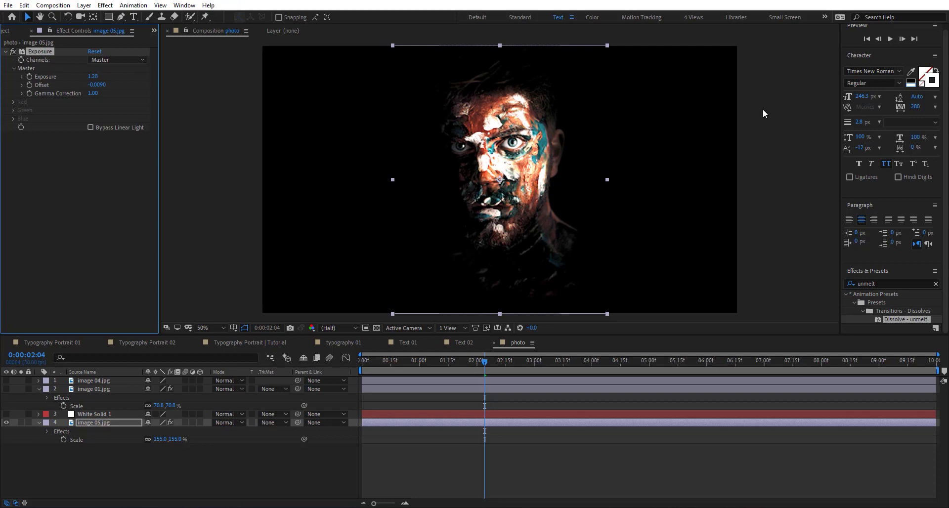
Step: In the Typography Portrait | Tutorial composition, scale the typography 01 layer down to 5.5%
{"action": "left_click", "coordinate": [270, 343]}
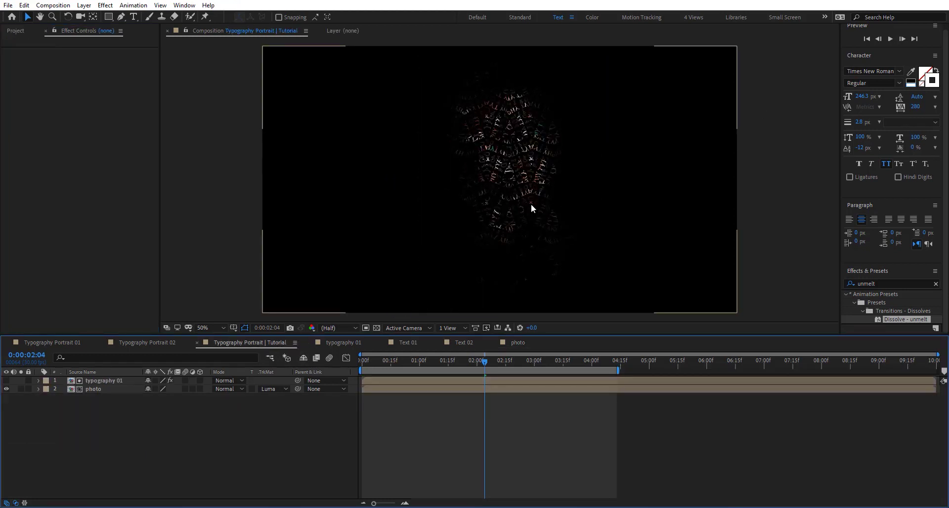
{"action": "key", "text": "slash"}
{"action": "left_click", "coordinate": [100, 380]}
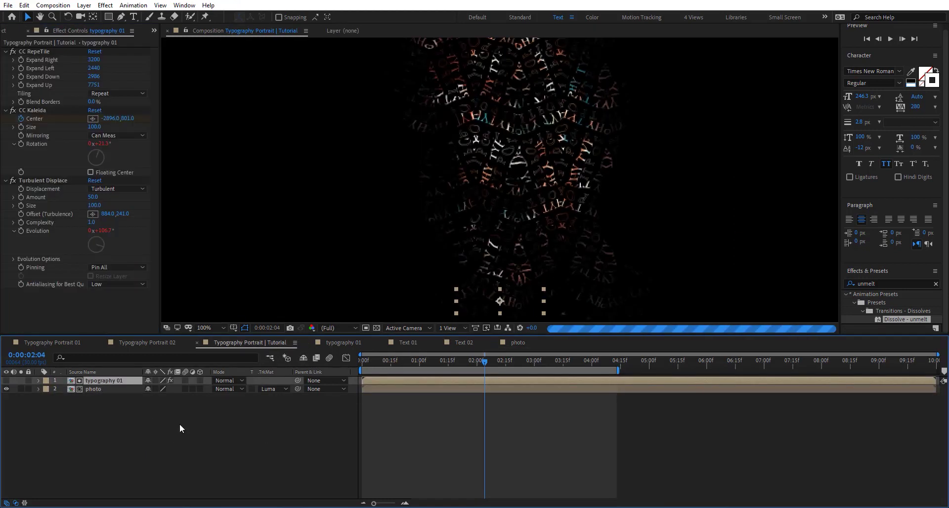
{"action": "key", "text": "s"}
{"action": "left_click_drag", "start_coordinate": [173, 390], "coordinate": [148, 389]}
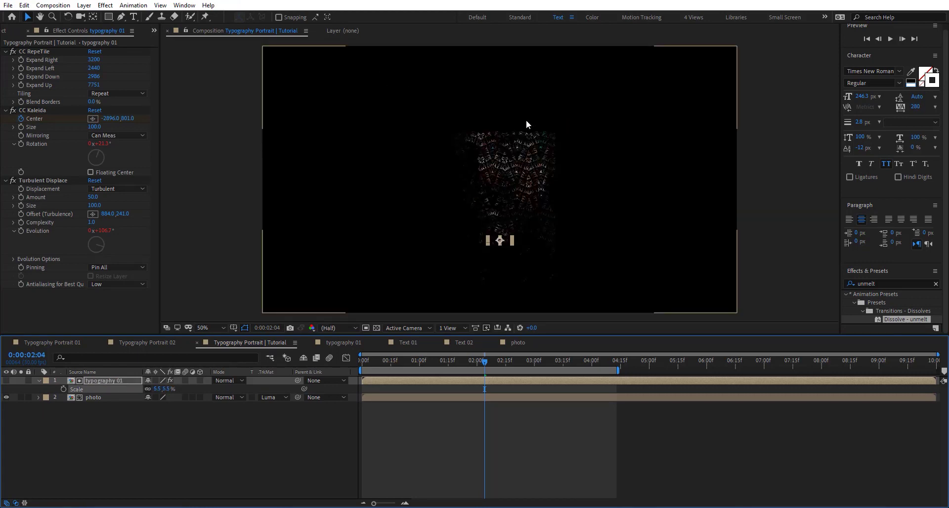
Step: Inspect the frame at 0:00:02:24 and set typography 01's CC RepeTile to Expand Up 19041, Right 5030 and Left 3540
{"action": "left_click", "coordinate": [524, 361]}
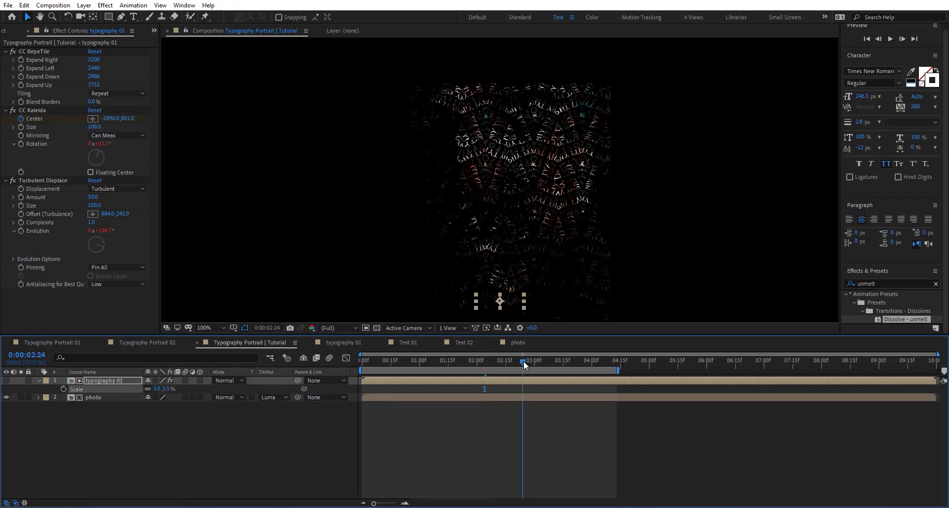
{"action": "key", "text": "comma"}
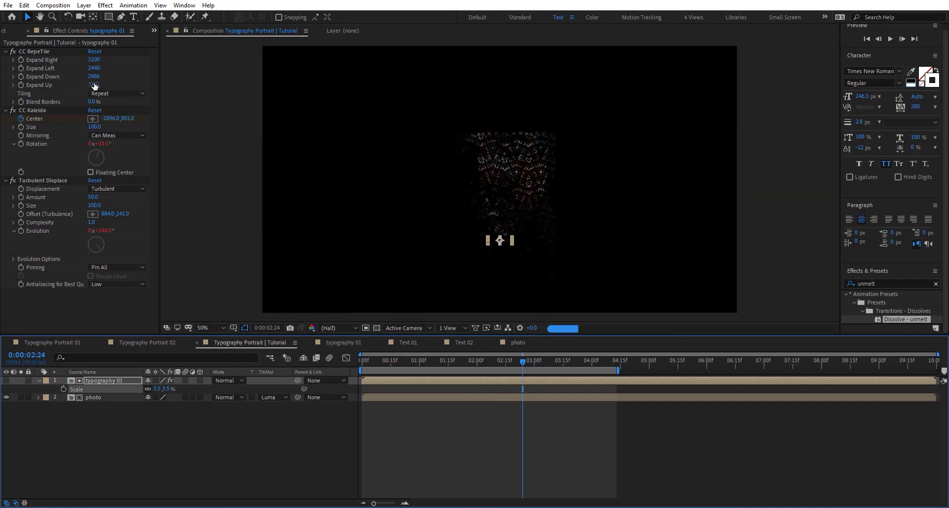
{"action": "left_click_drag", "start_coordinate": [95, 86], "coordinate": [663, 97]}
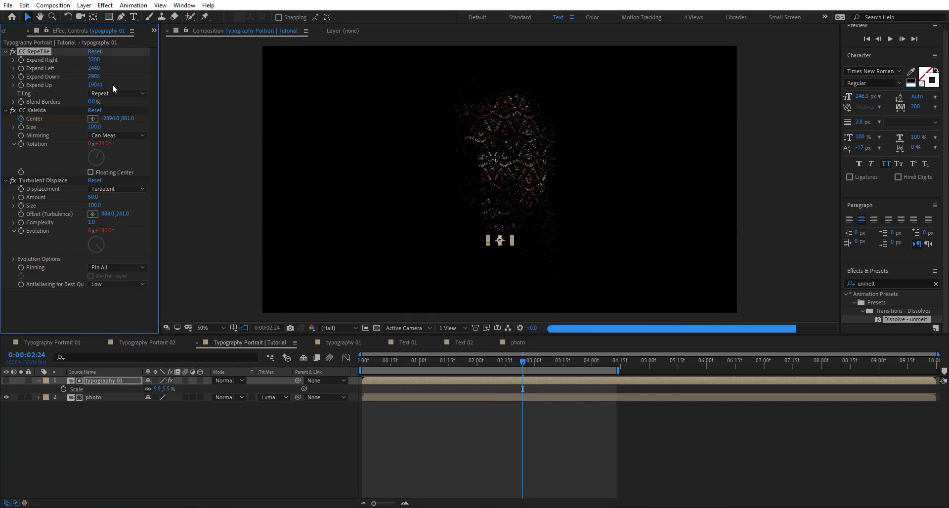
{"action": "left_click_drag", "start_coordinate": [93, 60], "coordinate": [149, 69]}
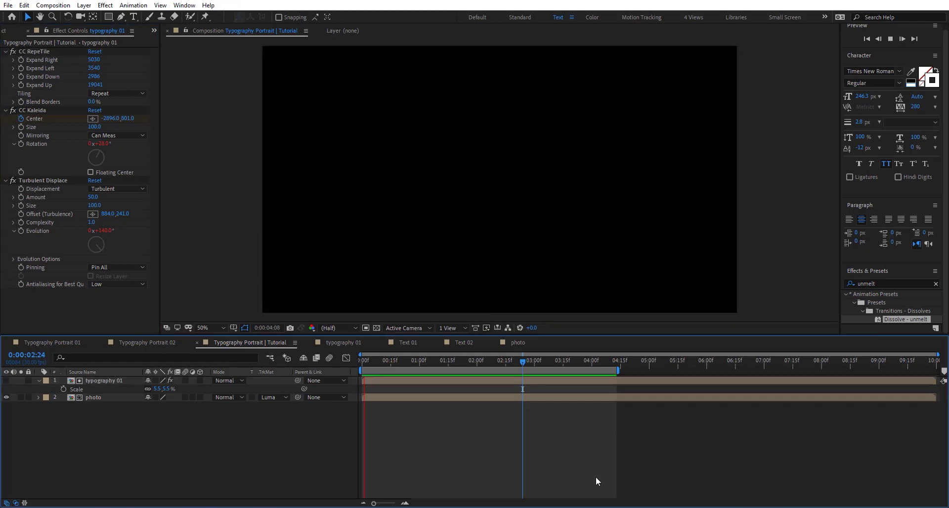